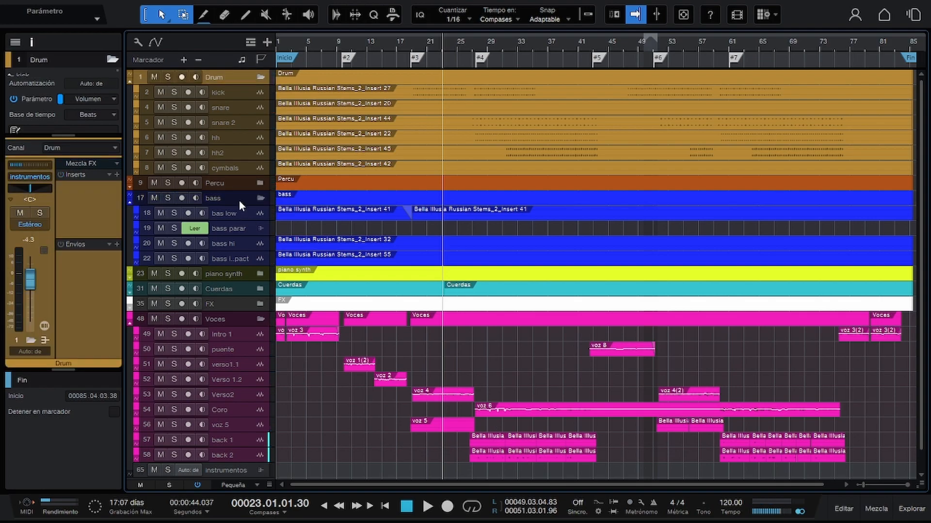
Look through the bass and drum tracks and select the snare track in the Drum folder.
left_click(239, 200)
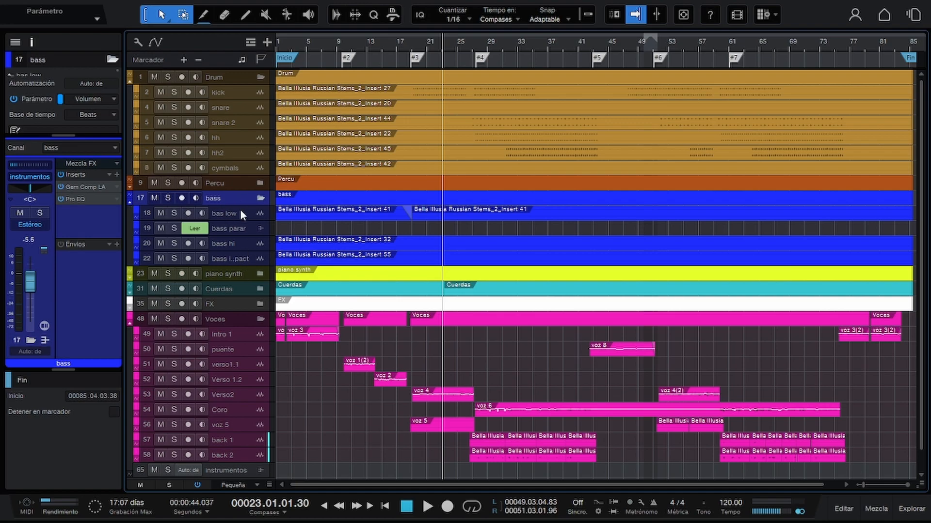
left_click(239, 215)
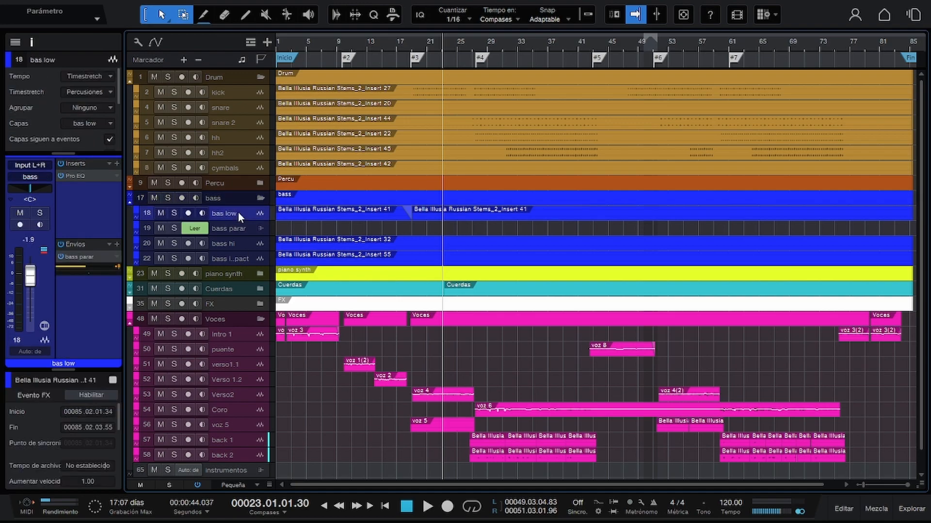
left_click(234, 94)
left_click(236, 110)
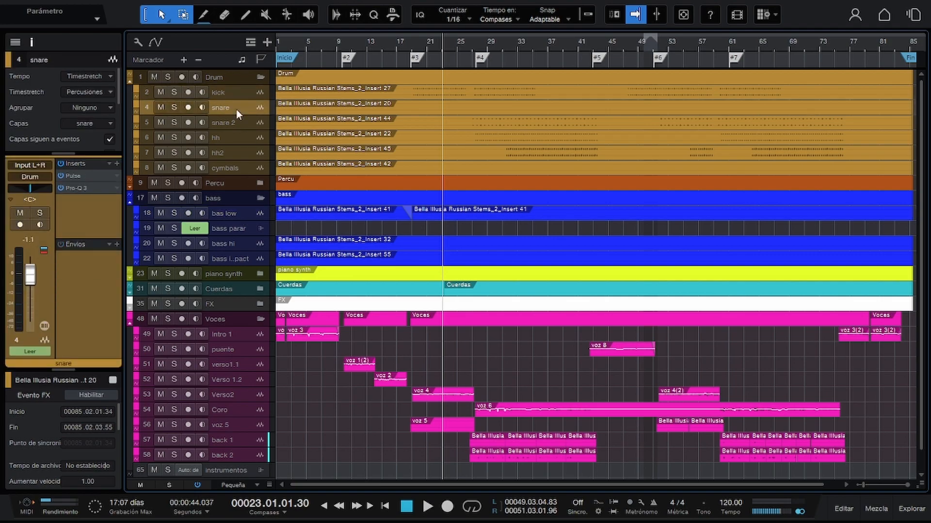
Solo the snare track, switch off its inserts and audition it from about bar 27.
scroll(237, 110, "up", 1)
scroll(236, 109, "up", 1)
scroll(484, 153, "up", 2)
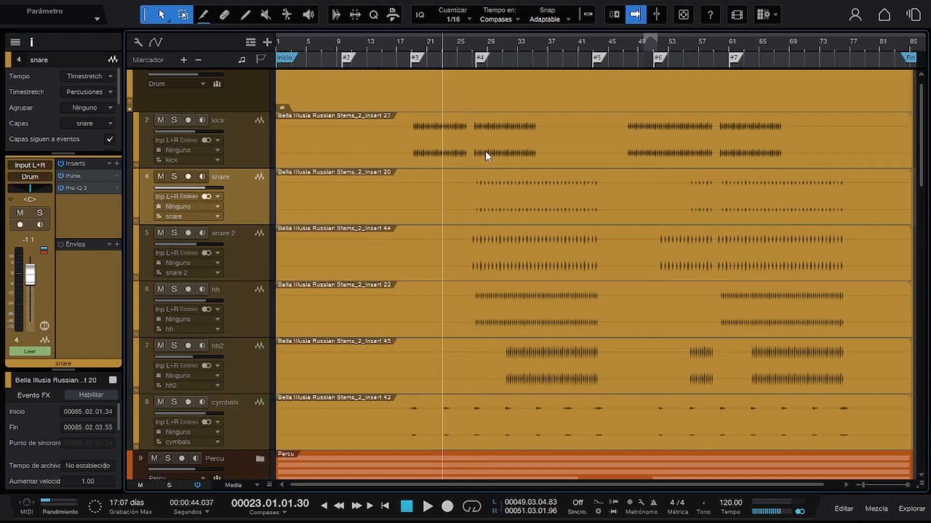
key("s")
left_click(479, 46)
key("space")
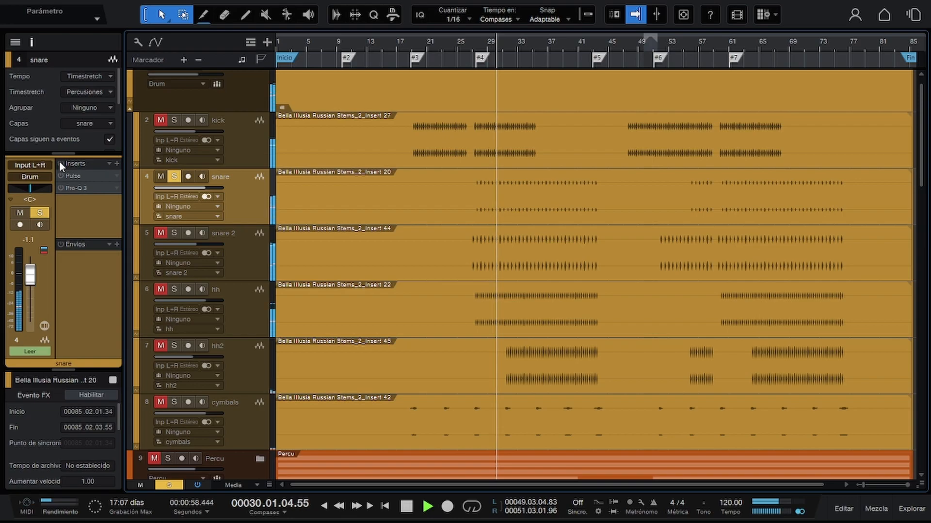
key("space")
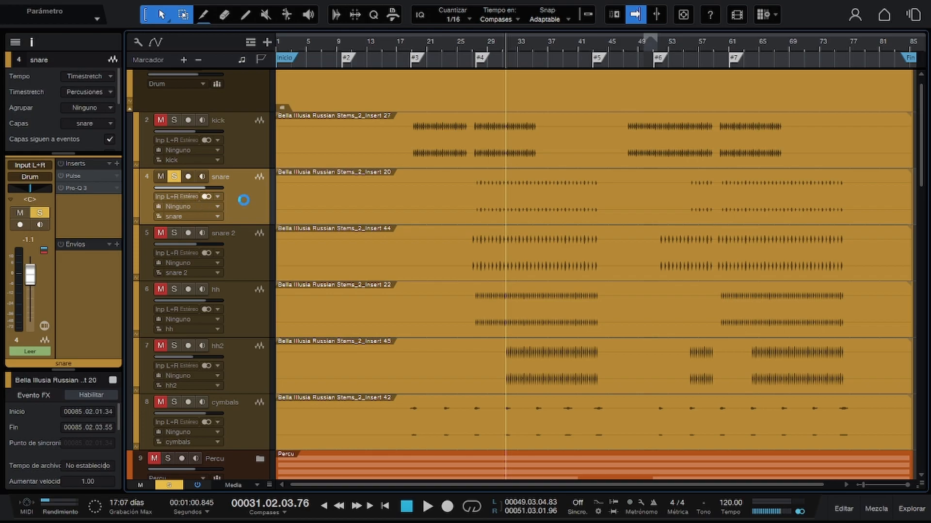
Duplicate the snare track with its audio event and remove all inserts from the copy.
key("shift+d")
left_click_drag(488, 213, 480, 239)
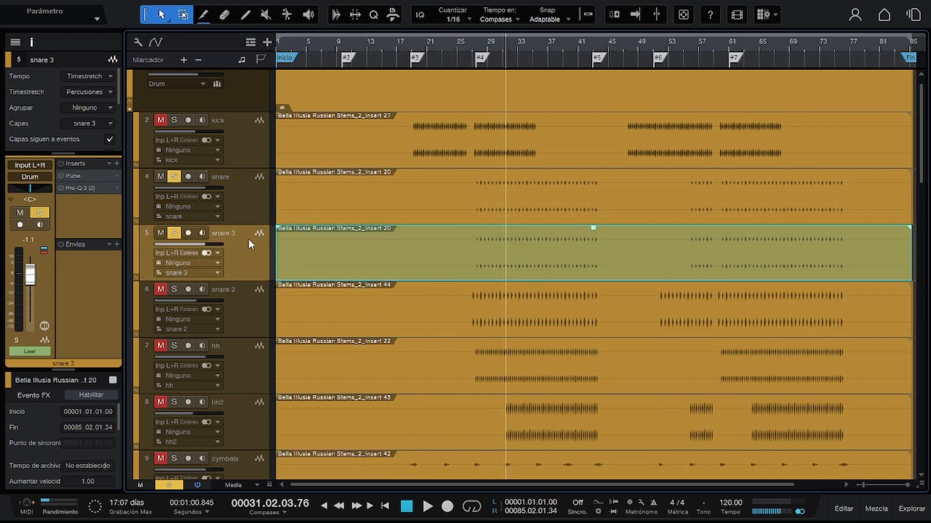
left_click(109, 162)
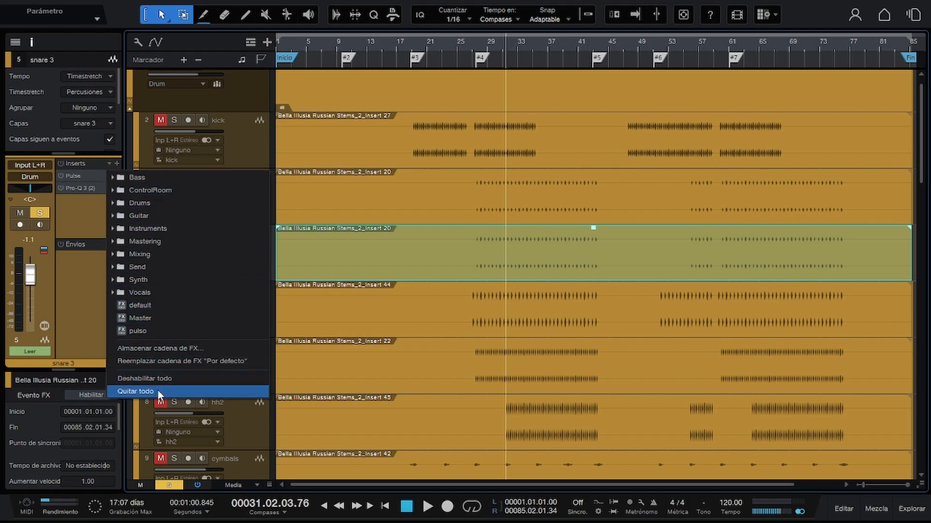
left_click(136, 391)
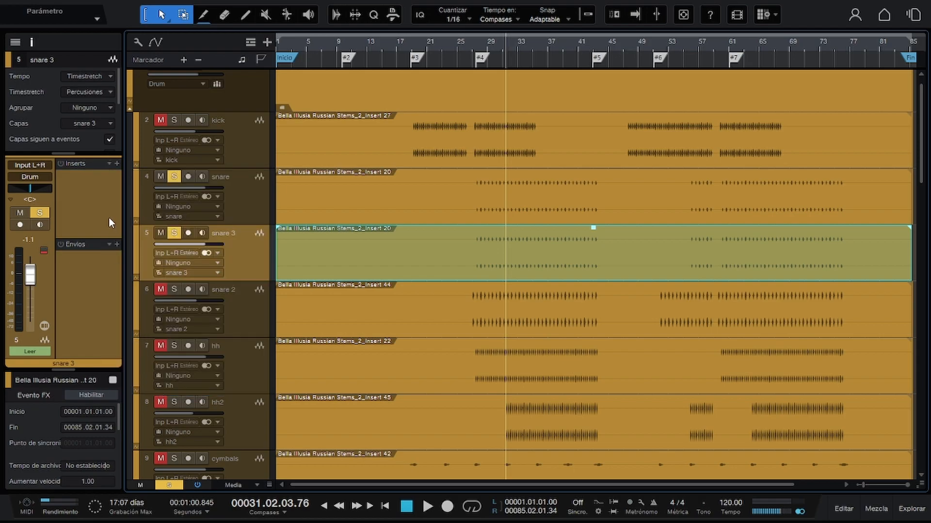
Load the Snappy Snare effect chain from the Drums presets onto the duplicated snare track.
left_click(110, 163)
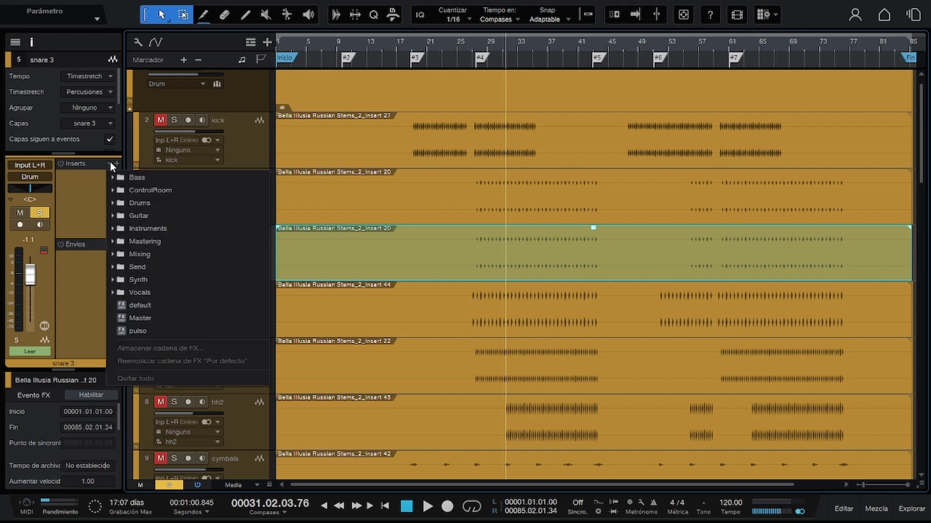
left_click(117, 202)
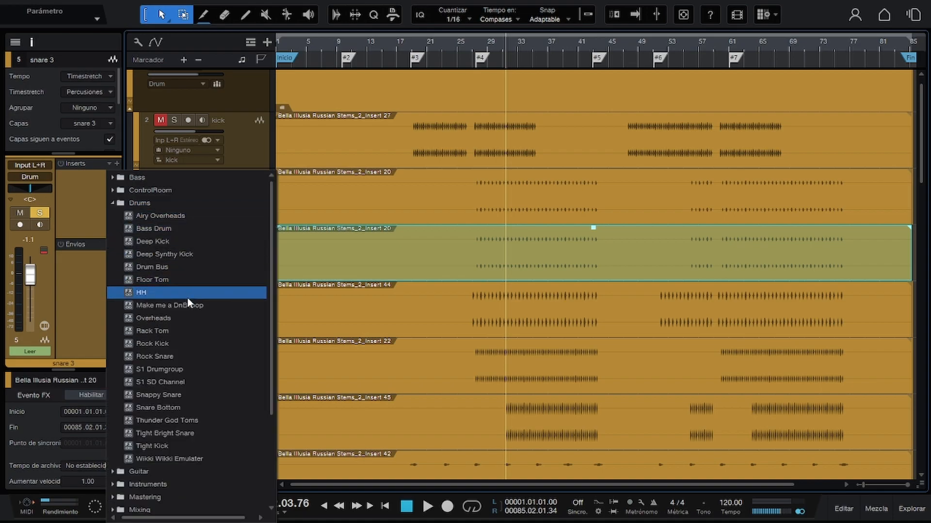
left_click(189, 398)
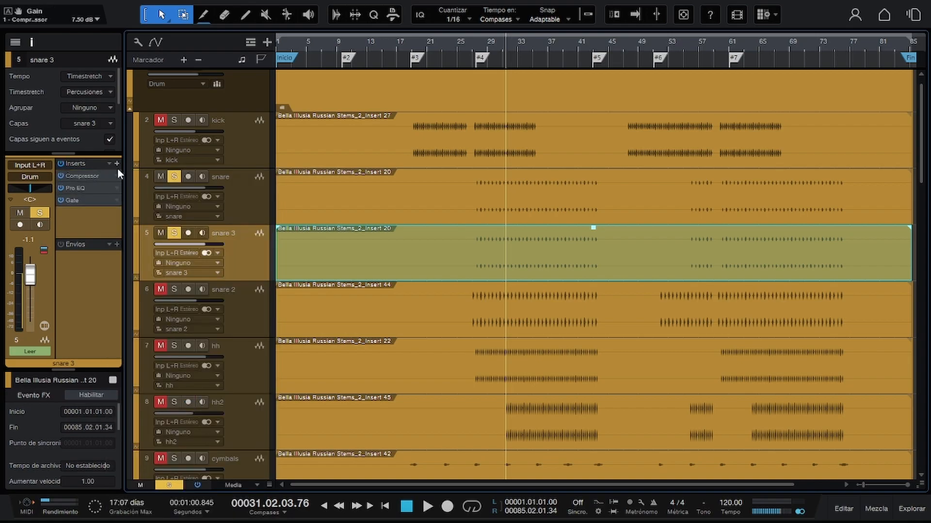
Examine the Compressor, Pro EQ and Gate settings in the duplicated snare's effect chain.
left_click(90, 177)
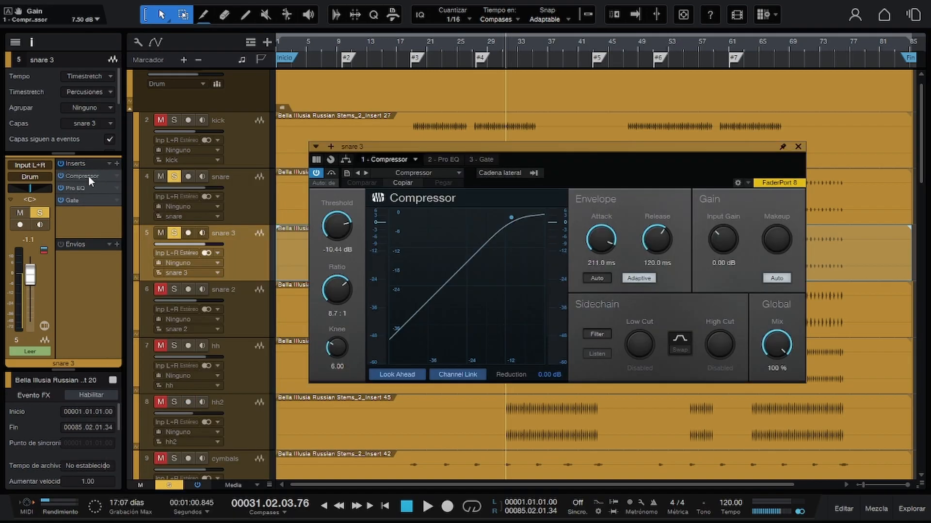
left_click(449, 163)
left_click(482, 160)
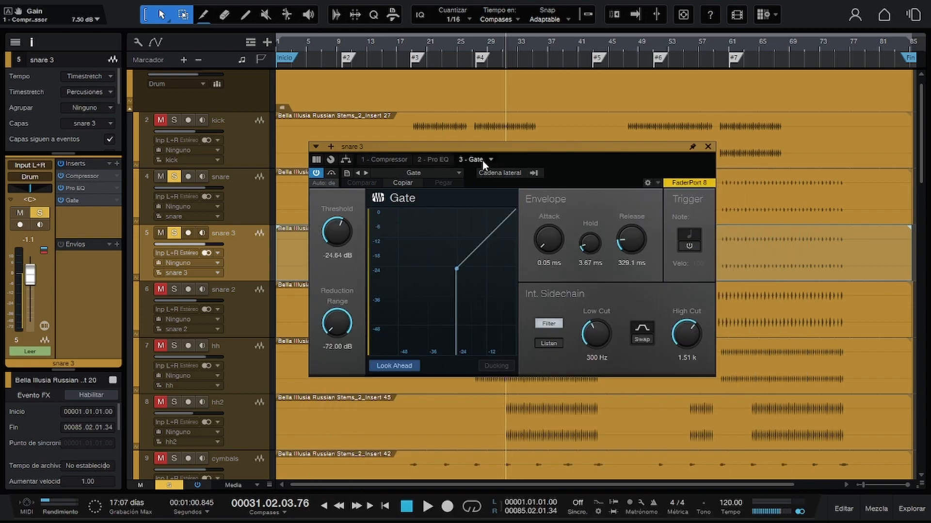
Unsolo the original snare, play the duplicate alone and switch off its Pro EQ and Gate.
left_click(175, 176)
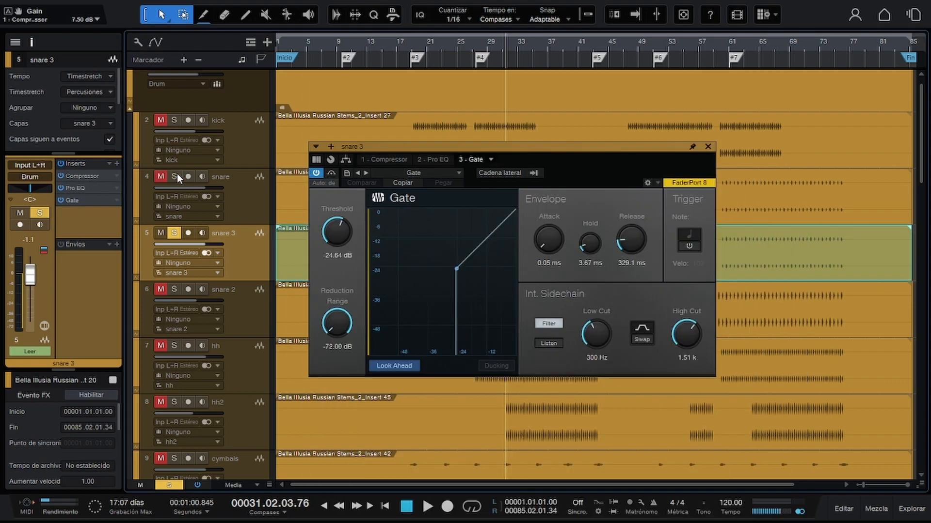
key("space")
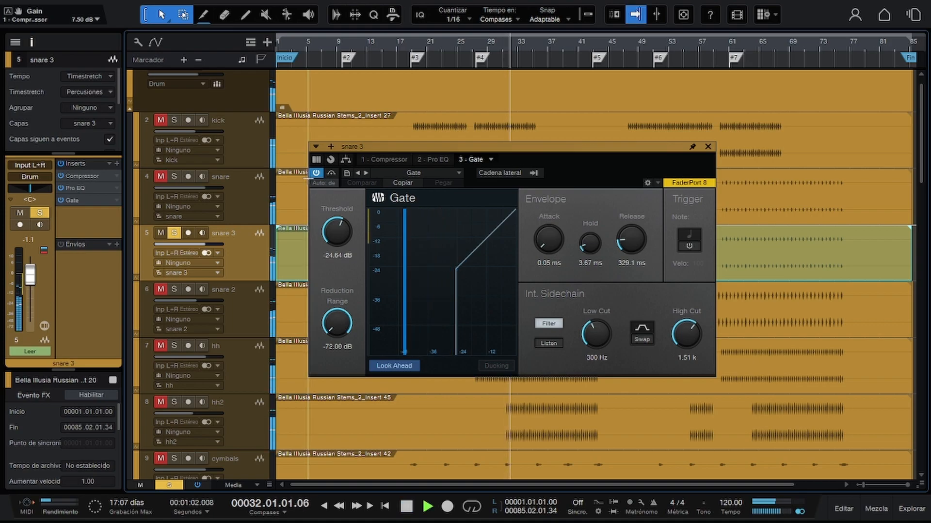
left_click(393, 160)
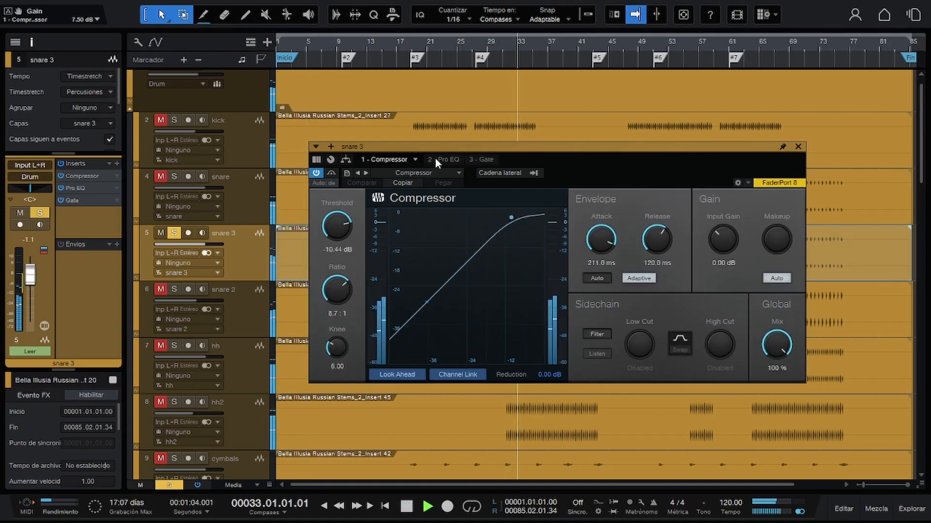
left_click(434, 159)
left_click(316, 173)
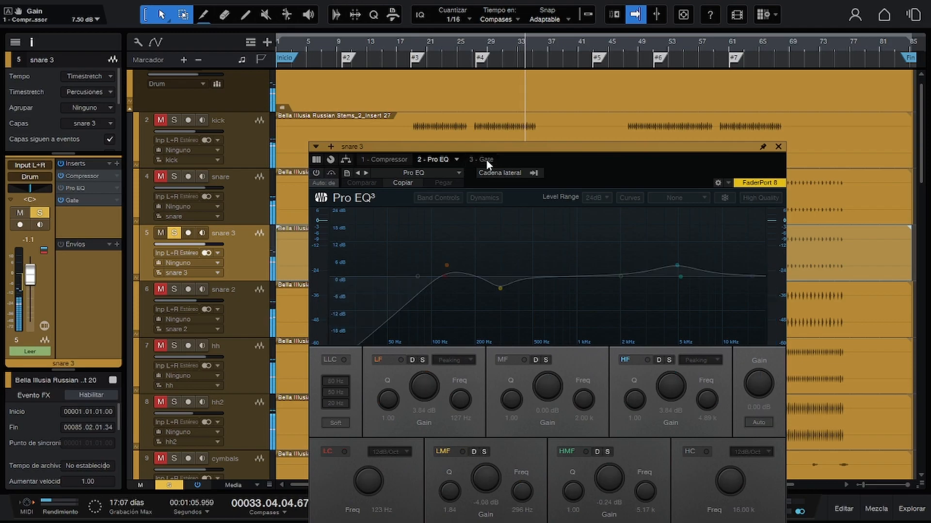
left_click(486, 160)
left_click(400, 159)
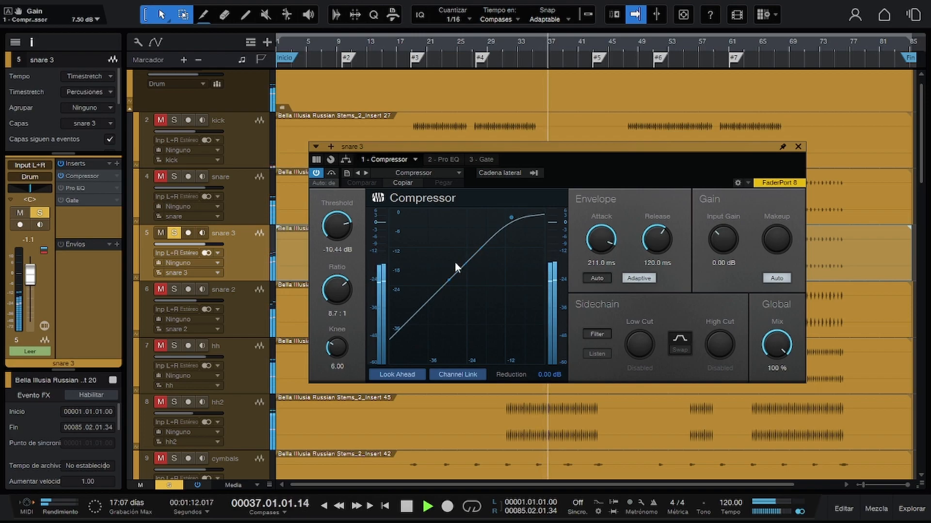
Switch the duplicated snare's Pro EQ back on and set its spectrum display to 12th Octave.
left_click(441, 160)
left_click(318, 172)
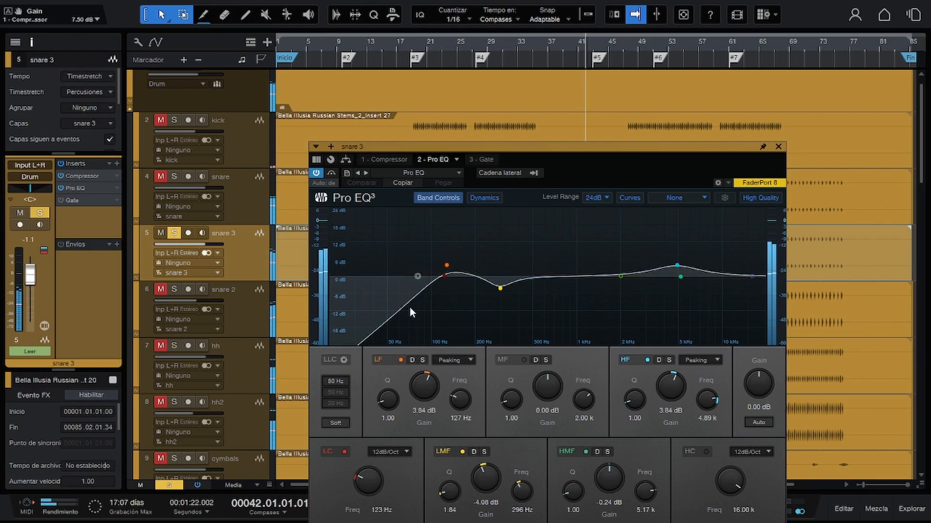
left_click(676, 198)
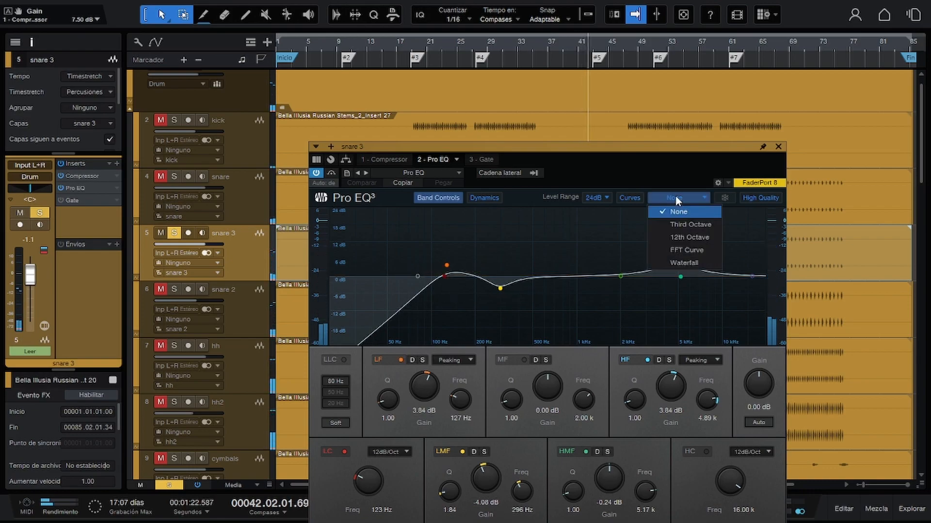
left_click(682, 235)
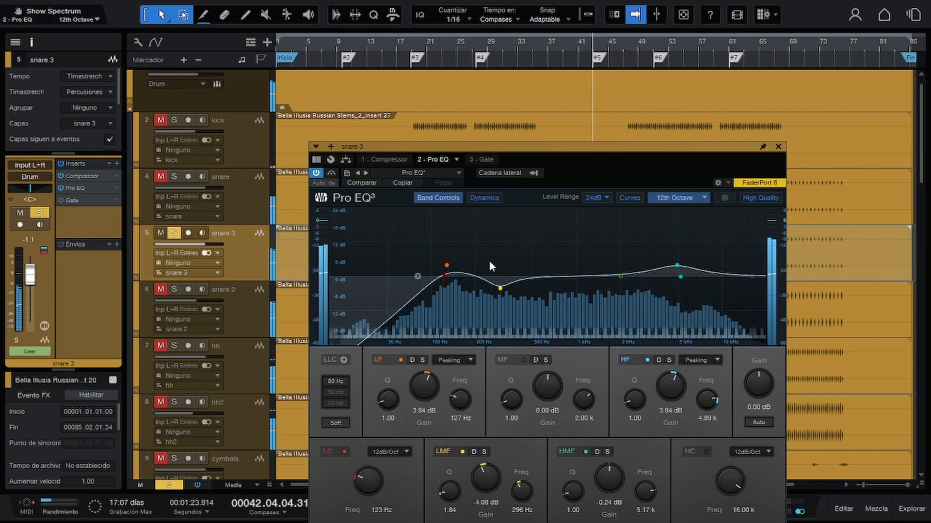
Switch off the Compressor and return to the Pro EQ to hear the equalizer by itself.
left_click(386, 159)
left_click(322, 174)
left_click(445, 159)
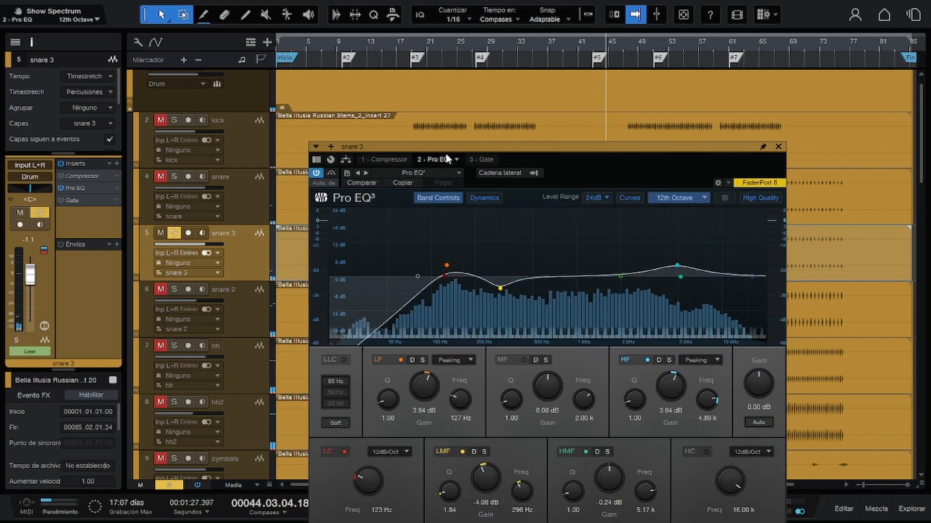
Mark a loop range from about bar 27 to 37 and compare the snare with Pro EQ off and on.
left_click(501, 60)
left_click_drag(477, 35, 552, 30)
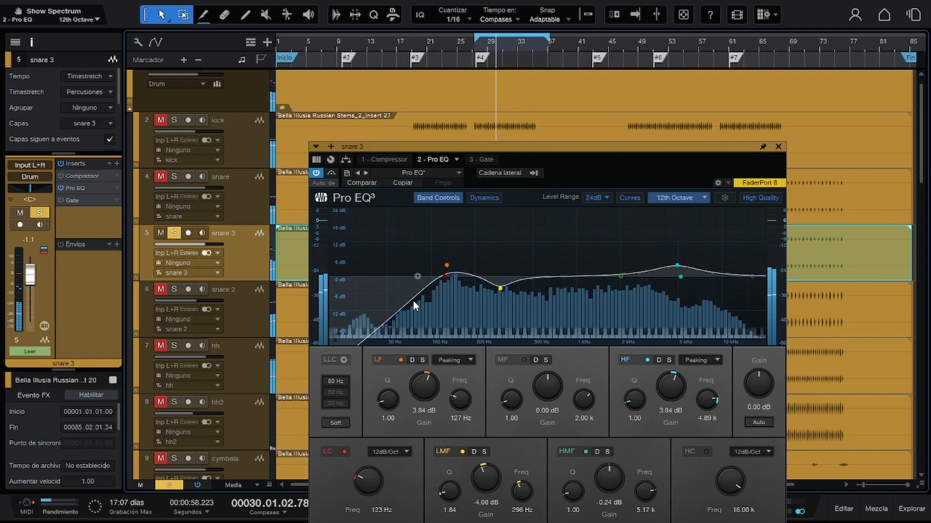
left_click(317, 173)
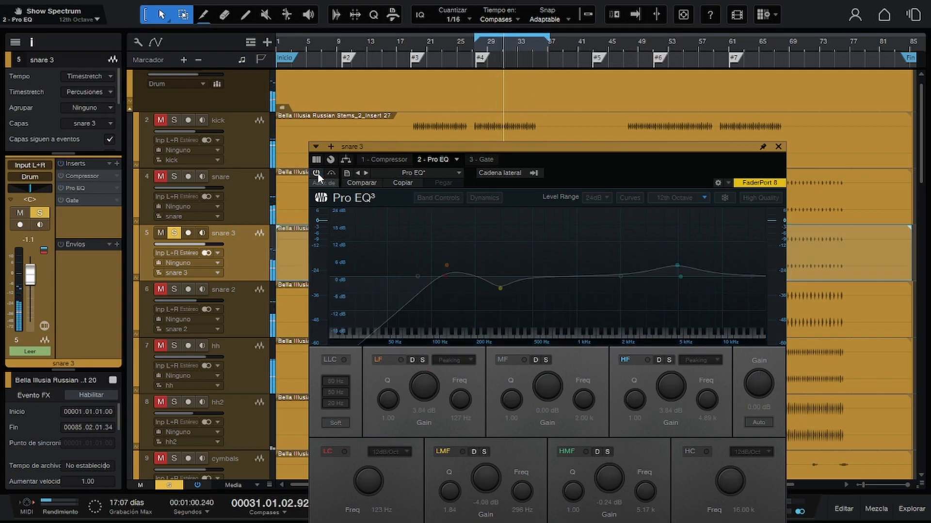
left_click(317, 173)
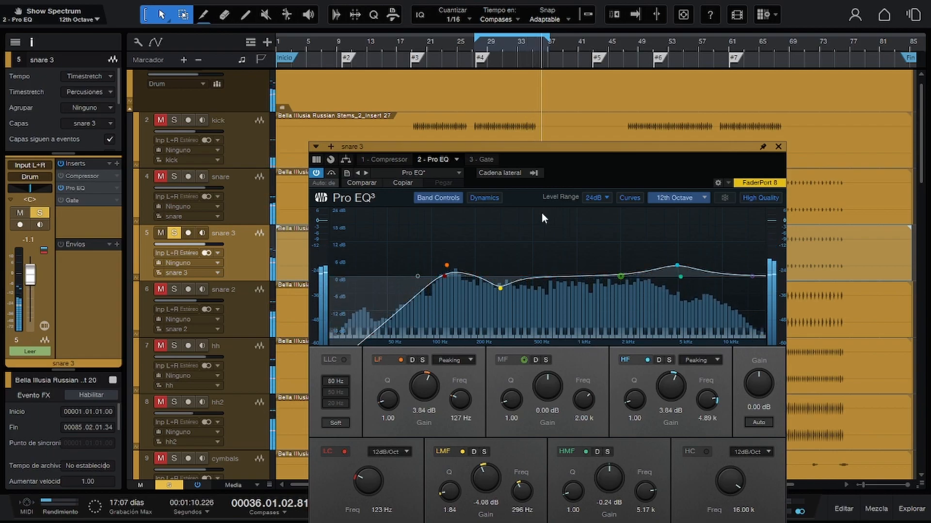
Switch the Gate back on, listen to its effect on the snare and stop playback.
left_click(480, 159)
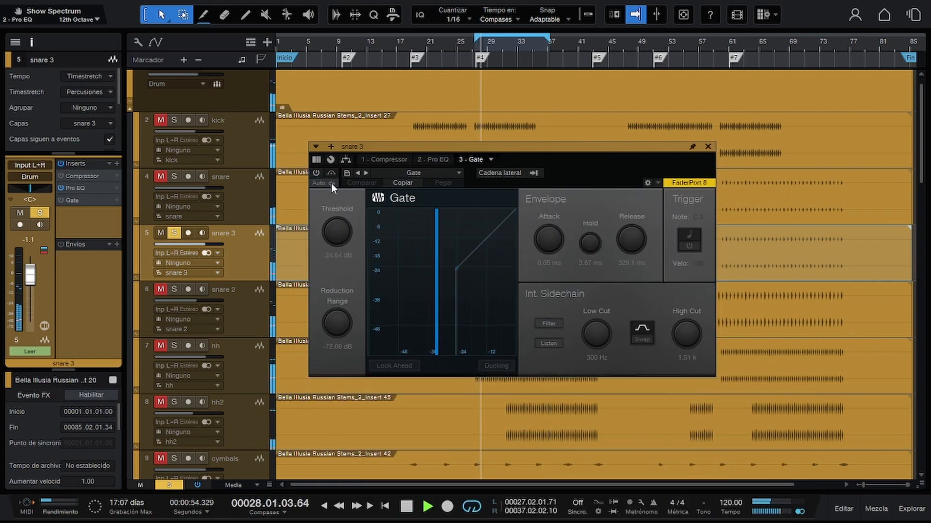
left_click(316, 173)
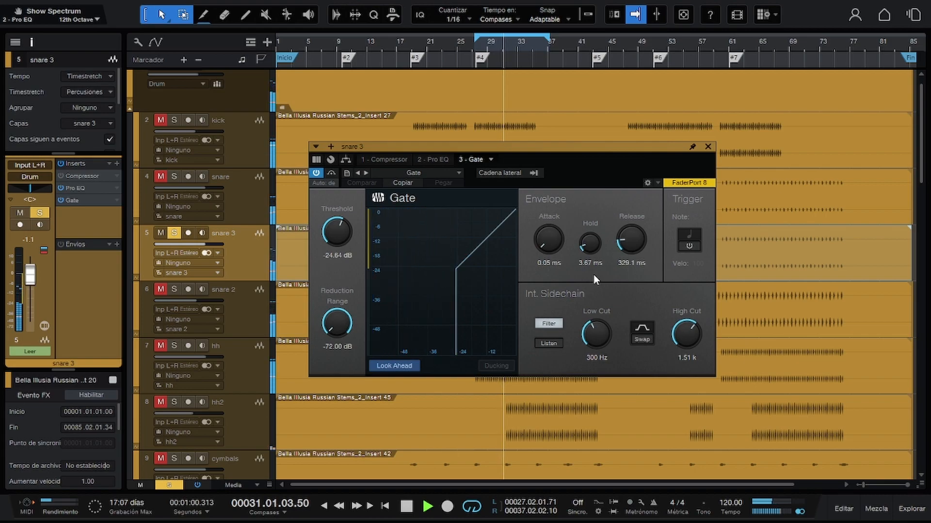
key("space")
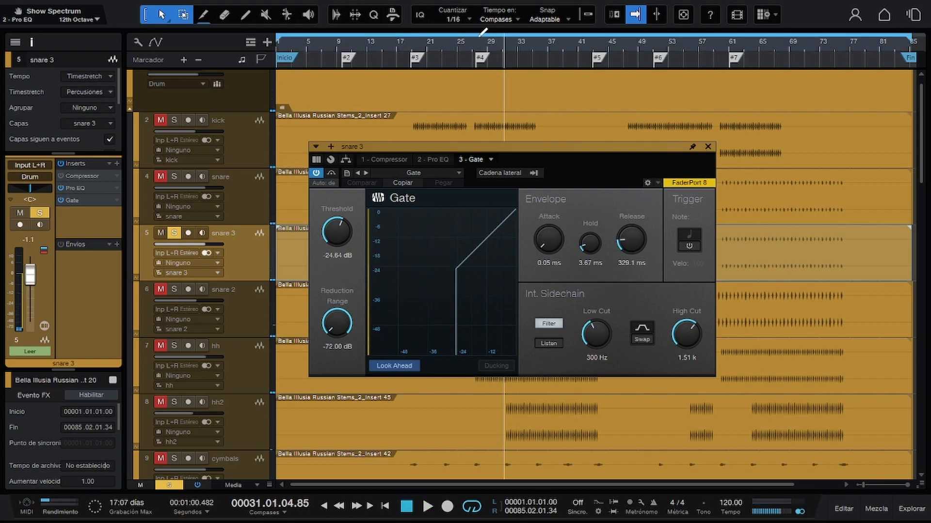
Switch the Compressor back on and play the snare with the loop range redrawn from about bar 27 to 37.
left_click_drag(478, 34, 546, 45)
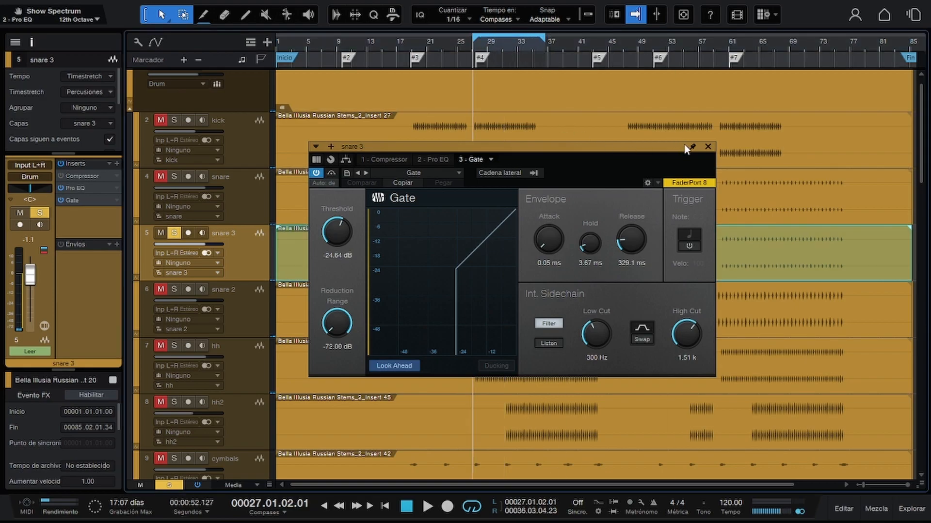
left_click(438, 160)
left_click(388, 160)
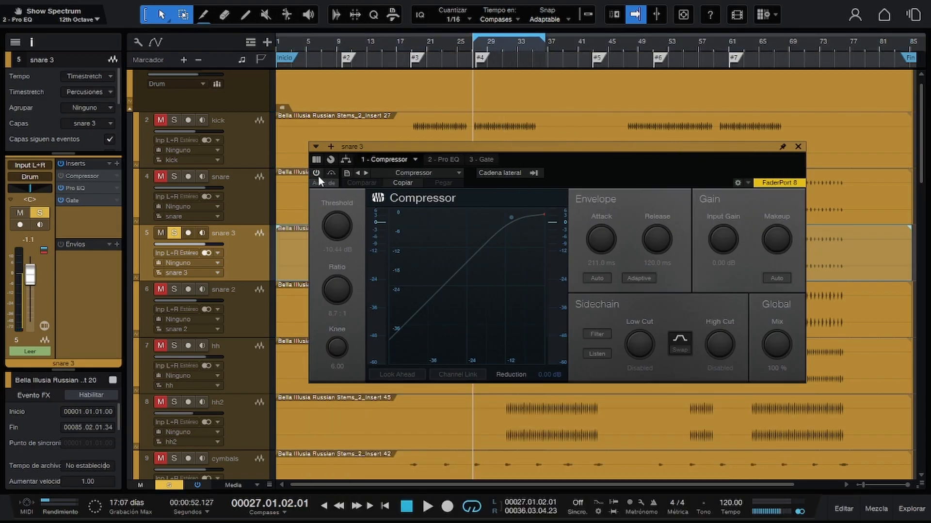
left_click(316, 172)
key("p")
key("space")
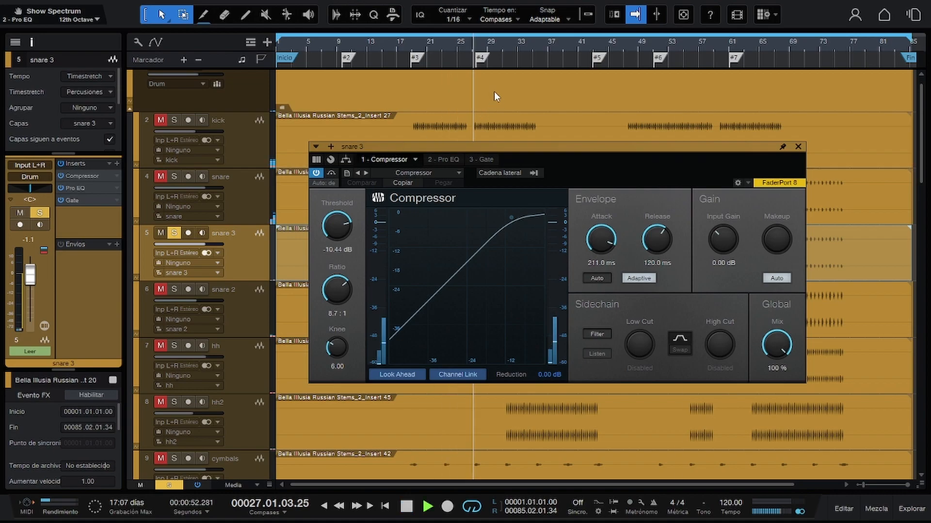
left_click_drag(475, 36, 547, 32)
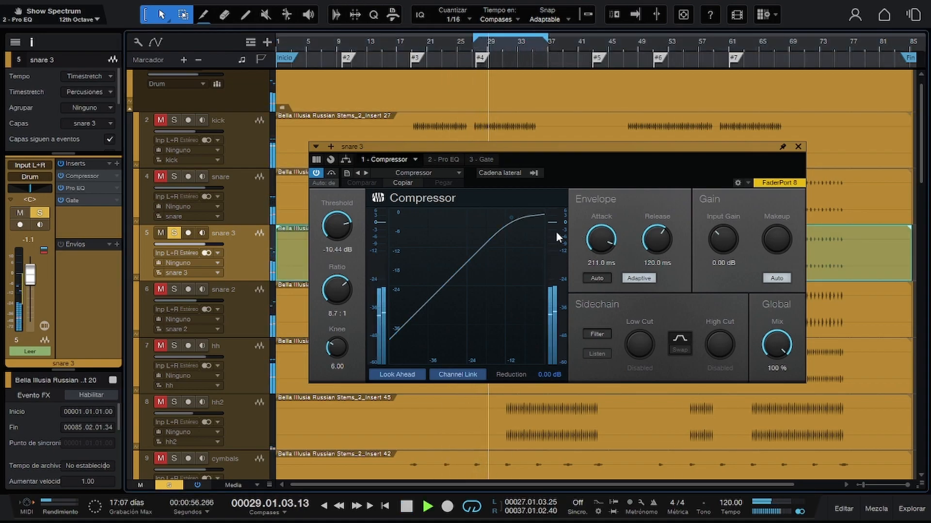
Set the Compressor's threshold to -22.20 dB and bypass the effect to compare the sound.
mouse_move(337, 224)
left_mouse_down()
mouse_move(341, 252)
mouse_move(340, 236)
left_mouse_up()
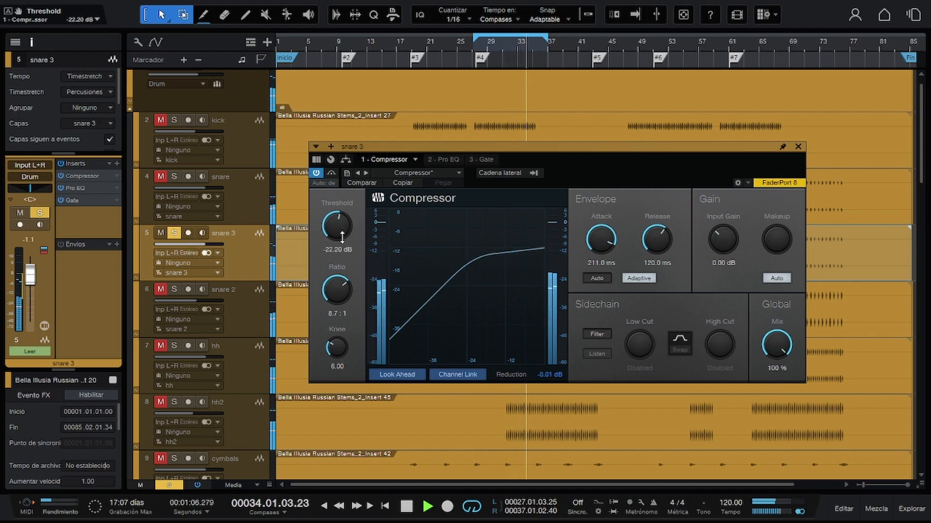
left_click(335, 173)
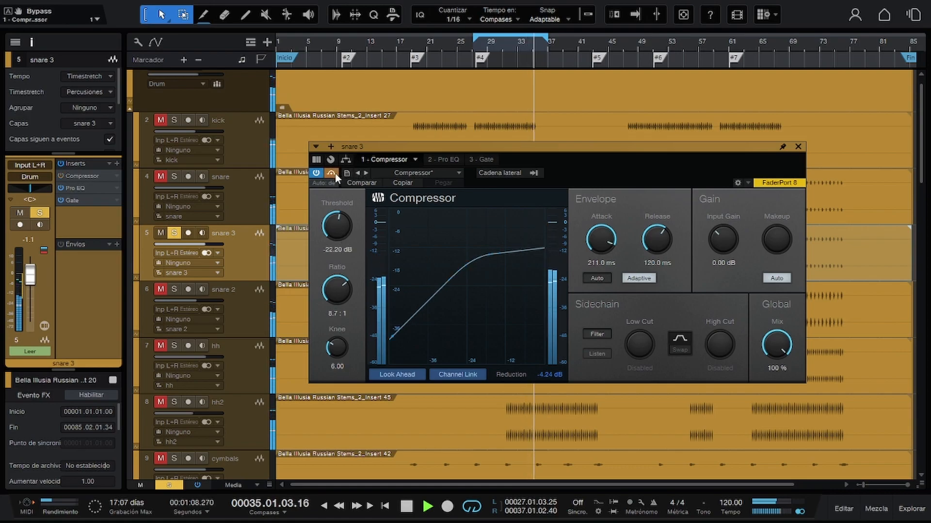
Take the Compressor out of bypass, restart the snare playback and set the release to 107.1 ms.
left_click(334, 173)
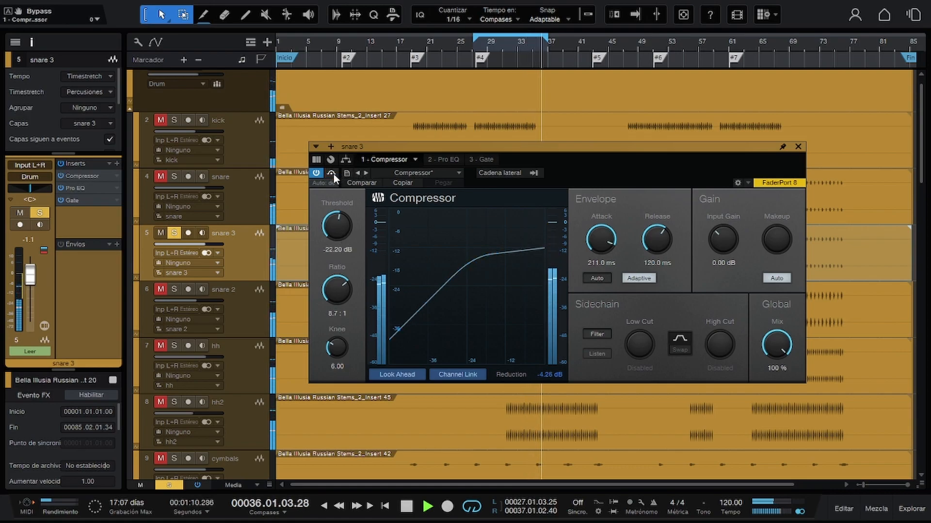
key("space")
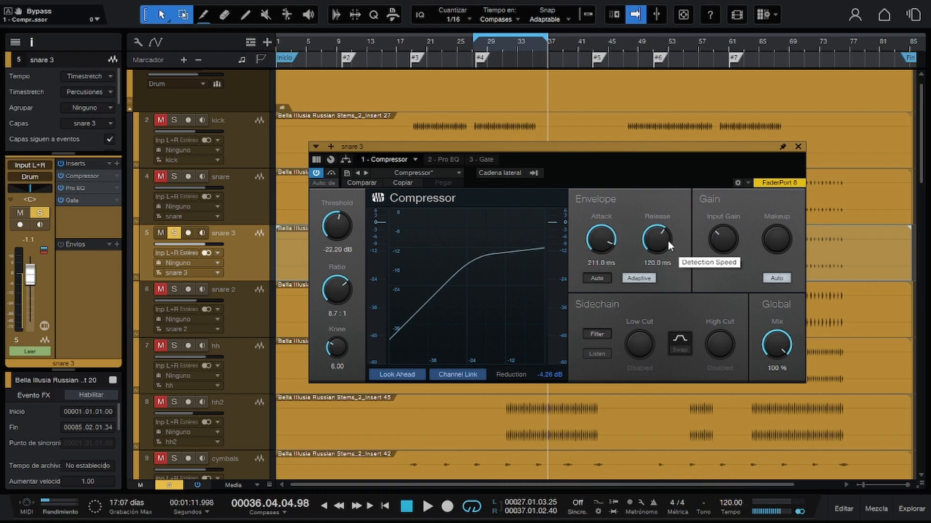
key("space")
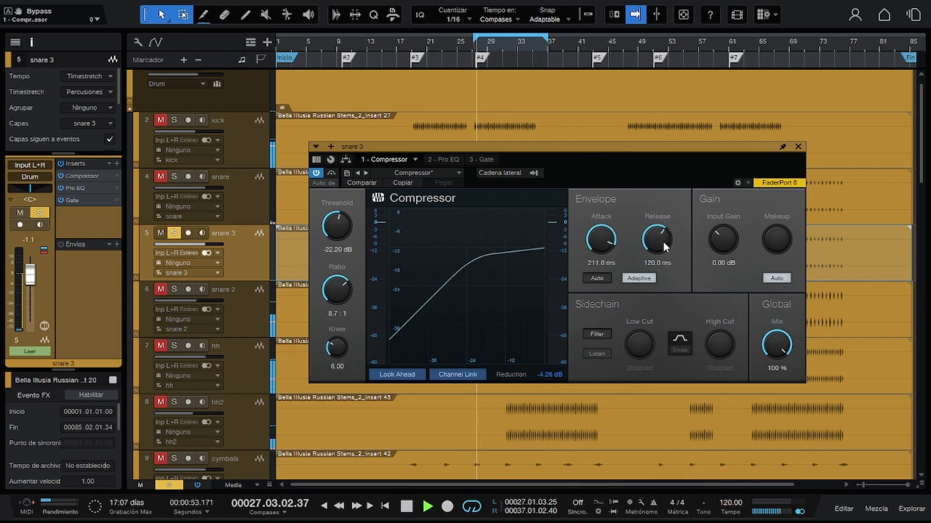
mouse_move(658, 240)
left_mouse_down()
mouse_move(664, 324)
mouse_move(662, 185)
mouse_move(658, 291)
mouse_move(658, 236)
left_mouse_up()
Try Compressor attack times of 113.2 ms, 0.10 ms and 0.27 ms while the snare plays.
left_click_drag(605, 248, 616, 269)
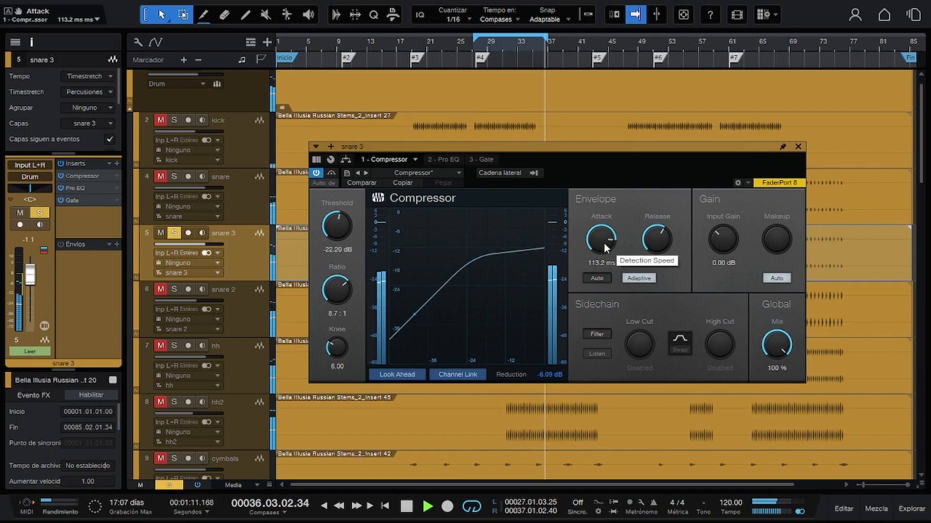
left_click_drag(605, 243, 607, 288)
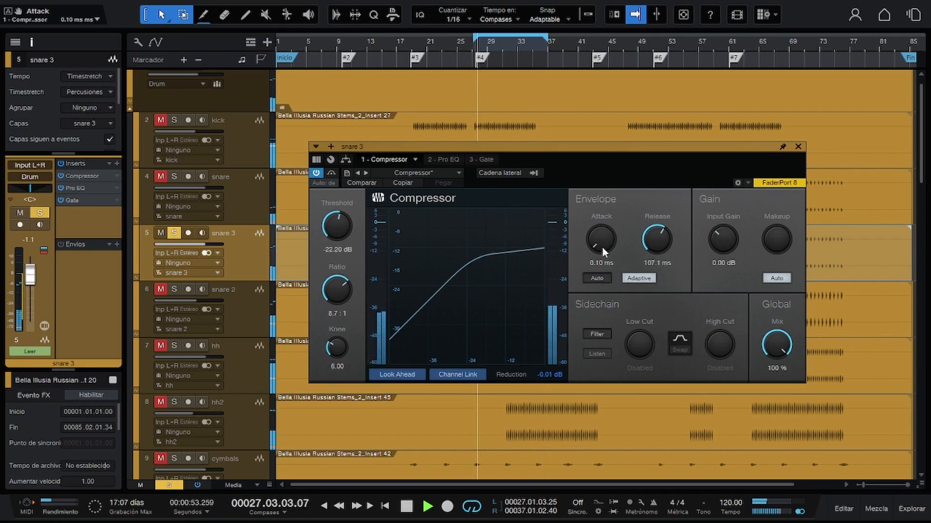
left_click_drag(602, 244, 602, 229)
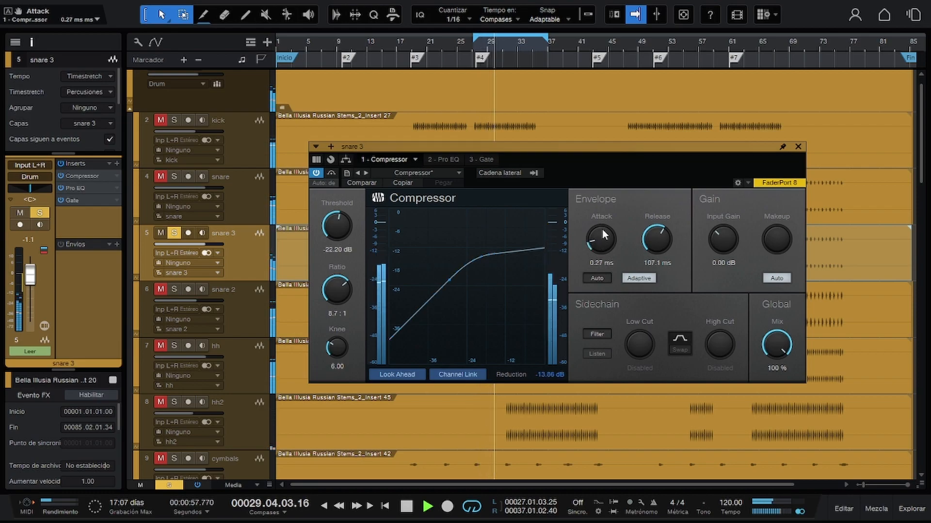
Switch the snare 3 track to mono and back to stereo during playback, and stop the transport.
left_click(203, 252)
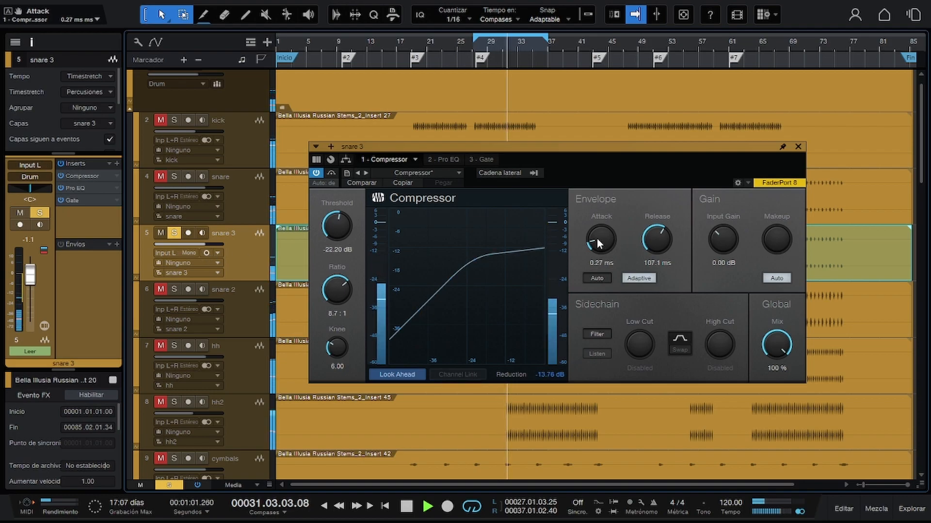
left_click(205, 252)
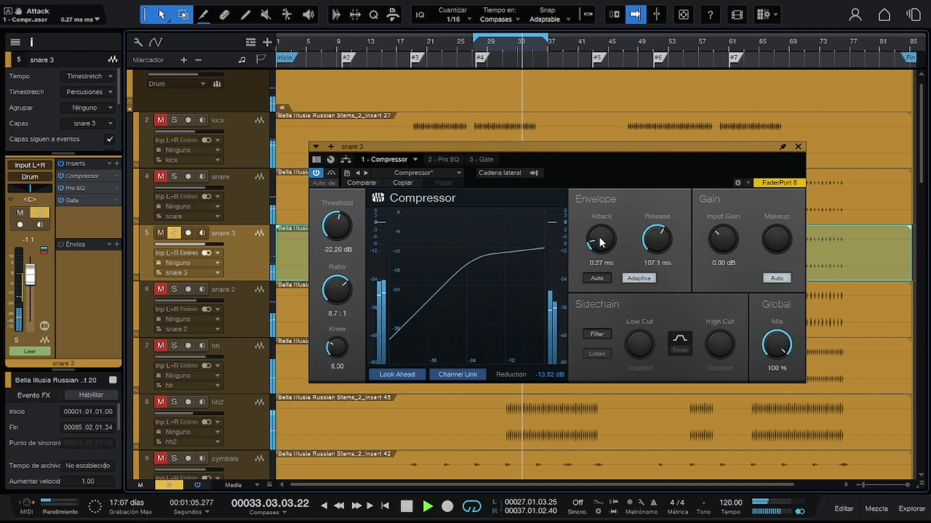
key("space")
Redraw the loop range from about bar 27 to 37, play the snare within it and stop playback.
key("p")
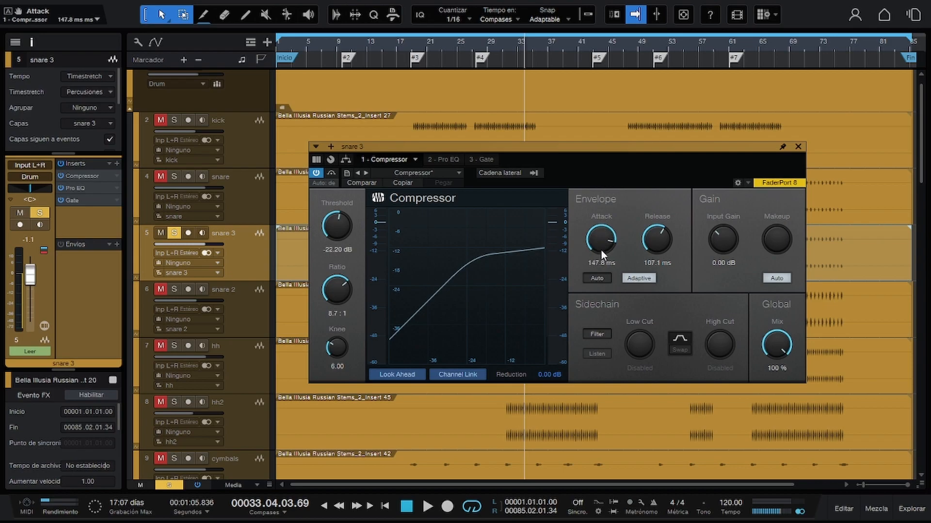
key("space")
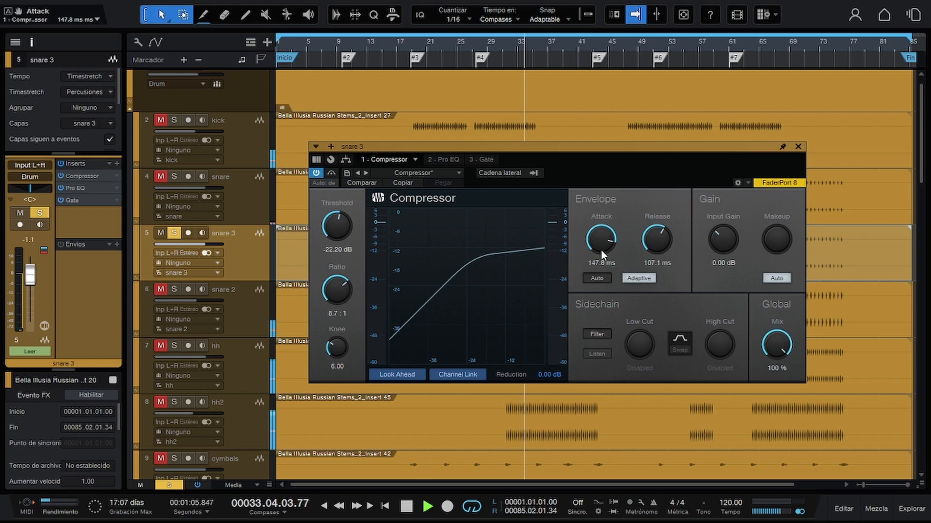
left_click(476, 34)
left_click_drag(482, 32, 549, 31)
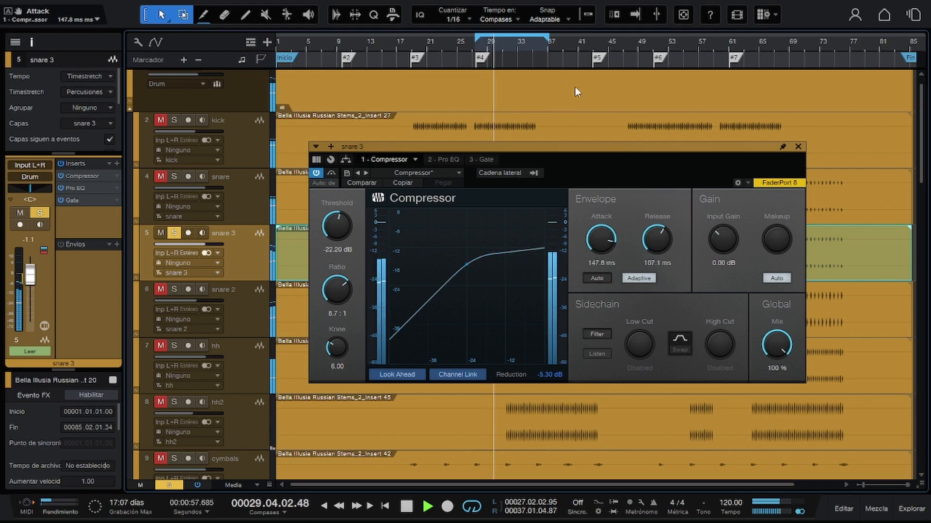
key("space")
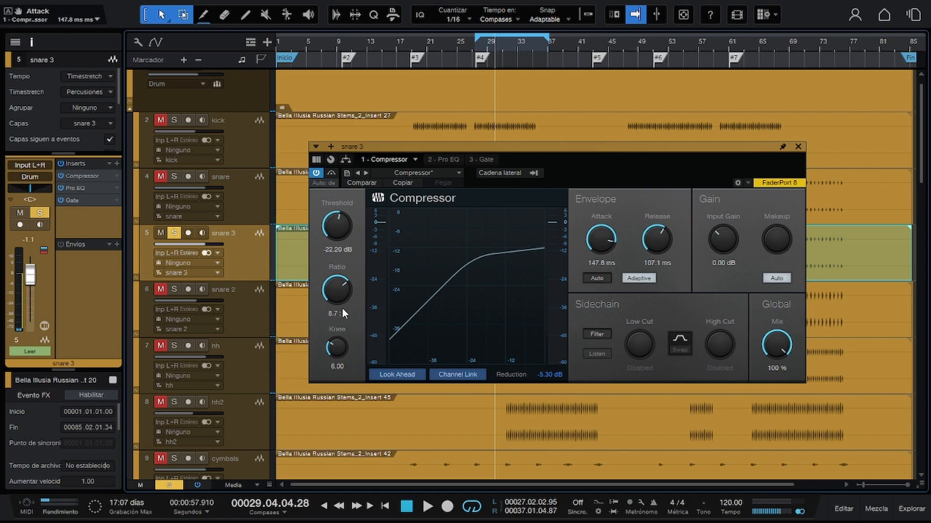
Compare the playing snare with the Compressor's ratio lowered to 1.6:1 and restored to 8.7:1, and stop playback.
key("shift+b")
key("space")
left_click_drag(342, 295, 337, 326)
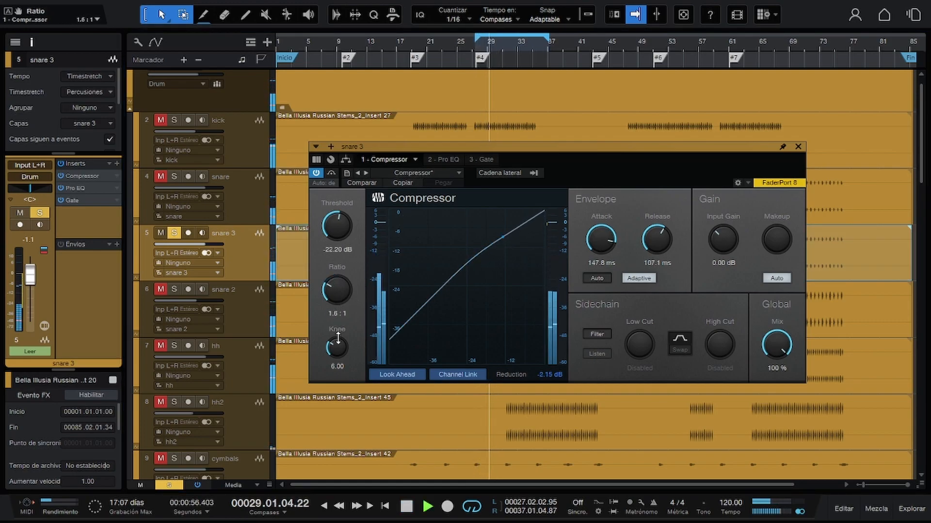
left_click_drag(338, 338, 355, 308)
key("space")
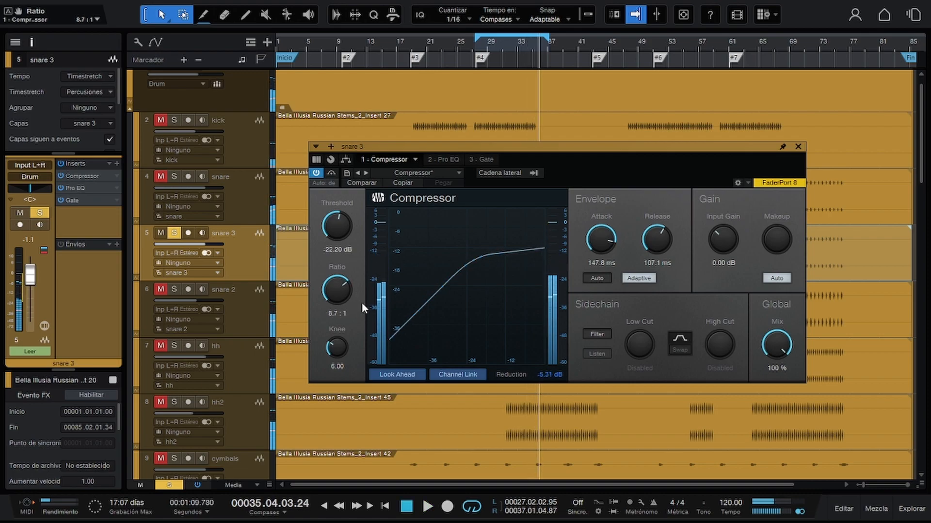
Show the snare's Pro EQ, move its window higher over the arrangement and select the snare 3 track.
left_click(440, 160)
left_click_drag(586, 149, 577, 77)
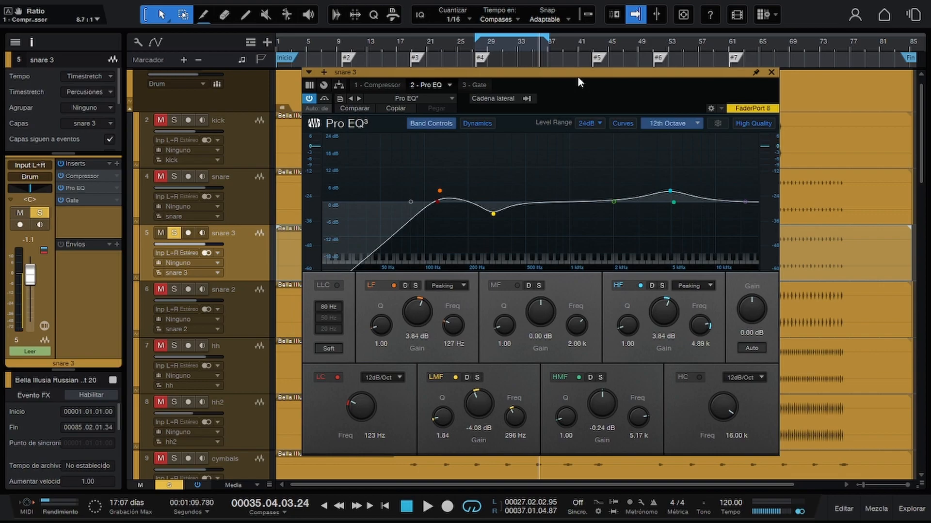
left_click(243, 156)
left_click(234, 271)
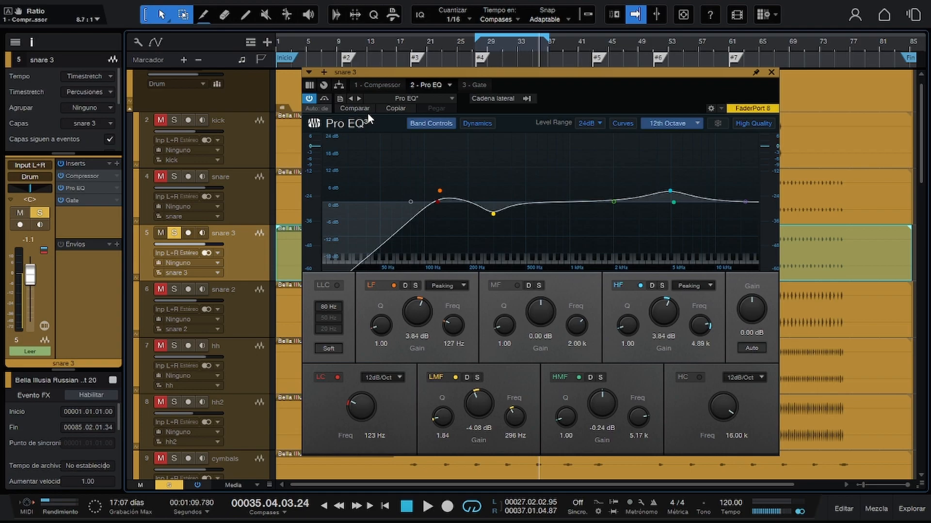
Play the snare with the Pro EQ's LMF band soloed briefly and set that band's gain to -5.04 dB.
key("space")
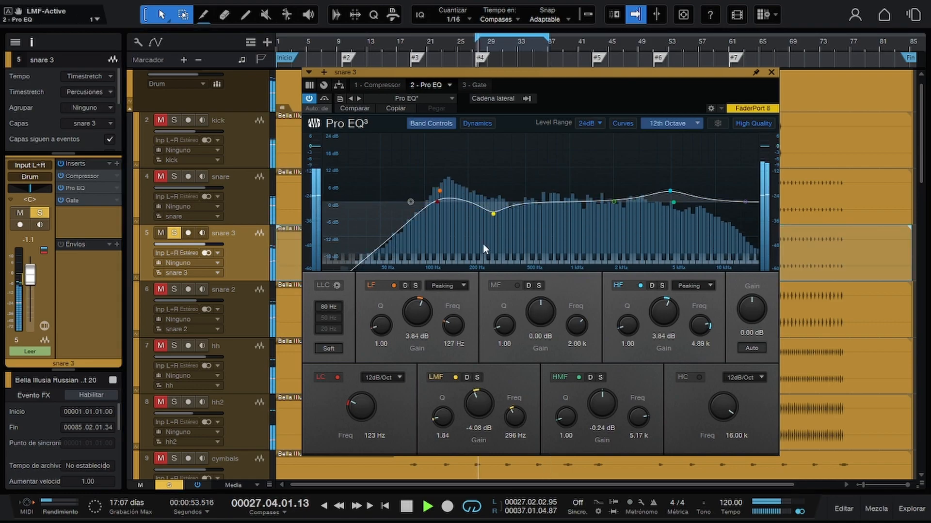
left_click(477, 378)
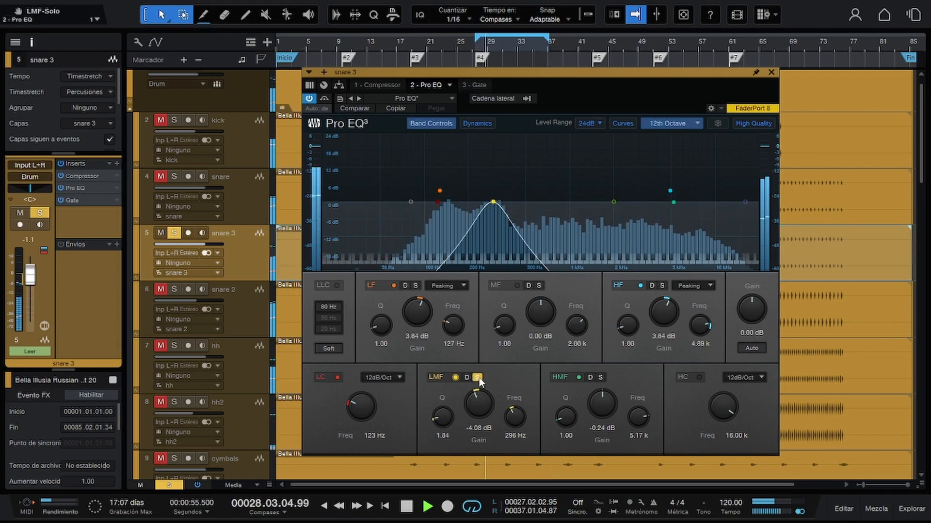
left_click(478, 377)
mouse_move(473, 408)
left_mouse_down()
mouse_move(475, 444)
mouse_move(478, 349)
mouse_move(476, 410)
left_mouse_up()
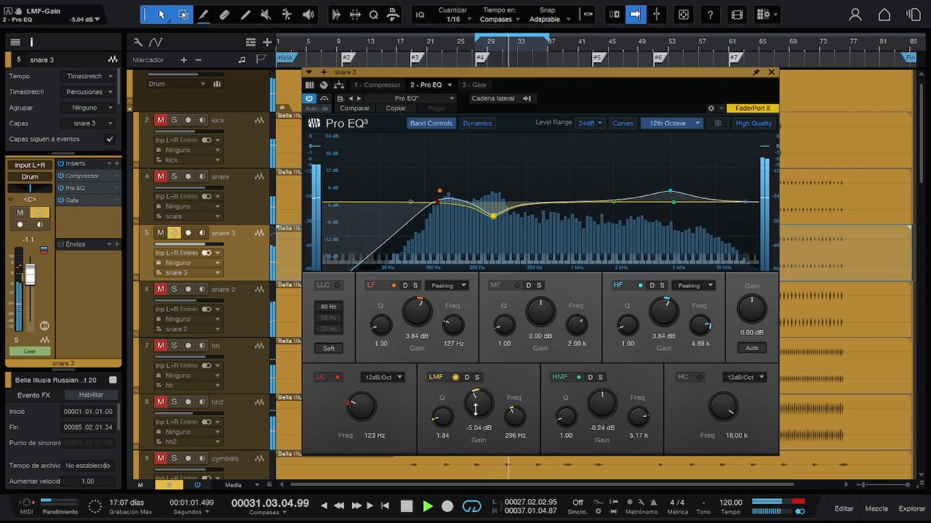
key("space")
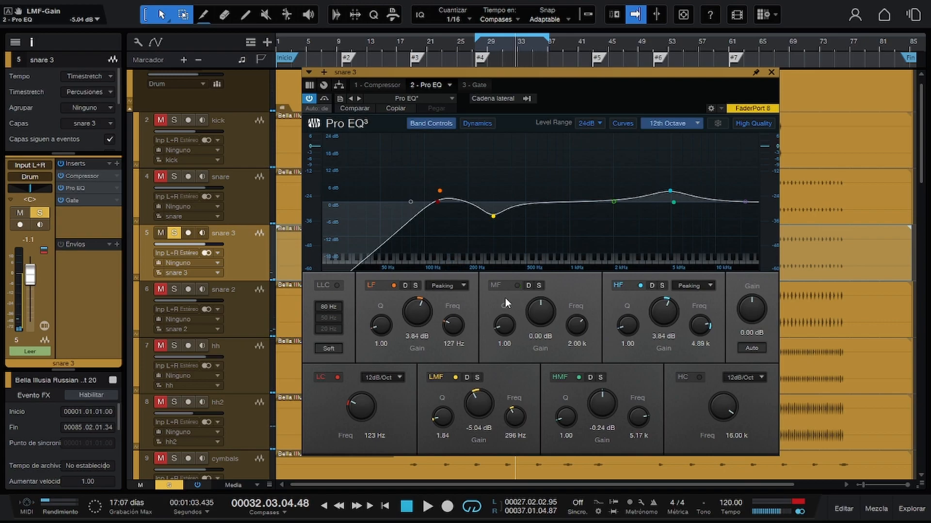
Listen to the Pro EQ's LF band in solo and raise its gain to 7.92 dB, stopping playback.
key("space")
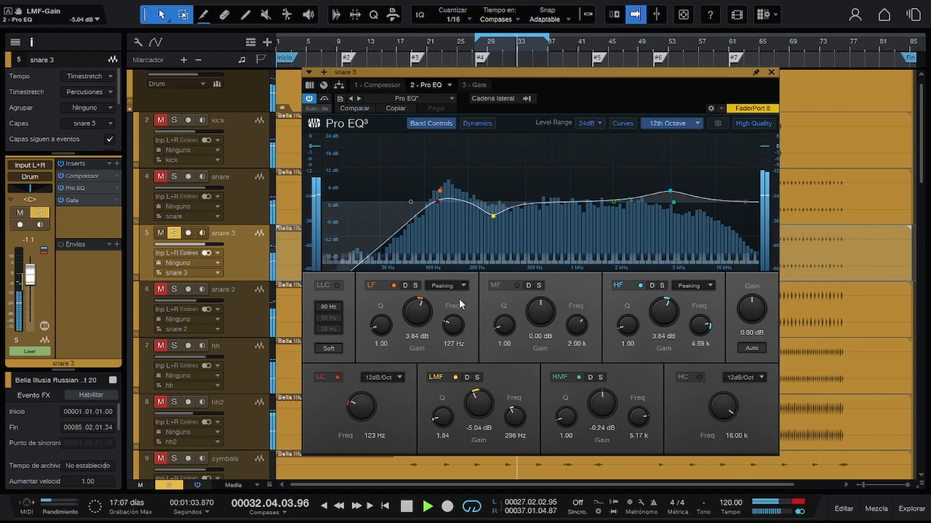
left_click(416, 285)
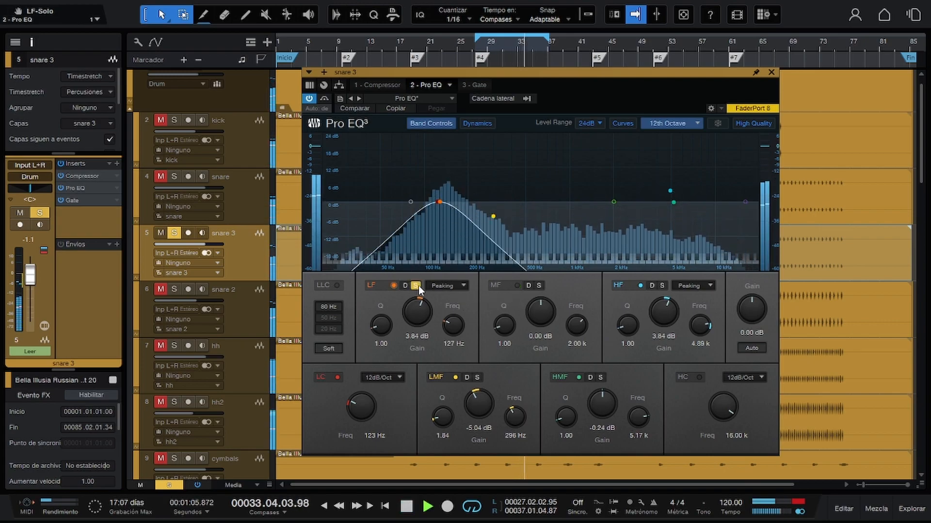
left_click(416, 285)
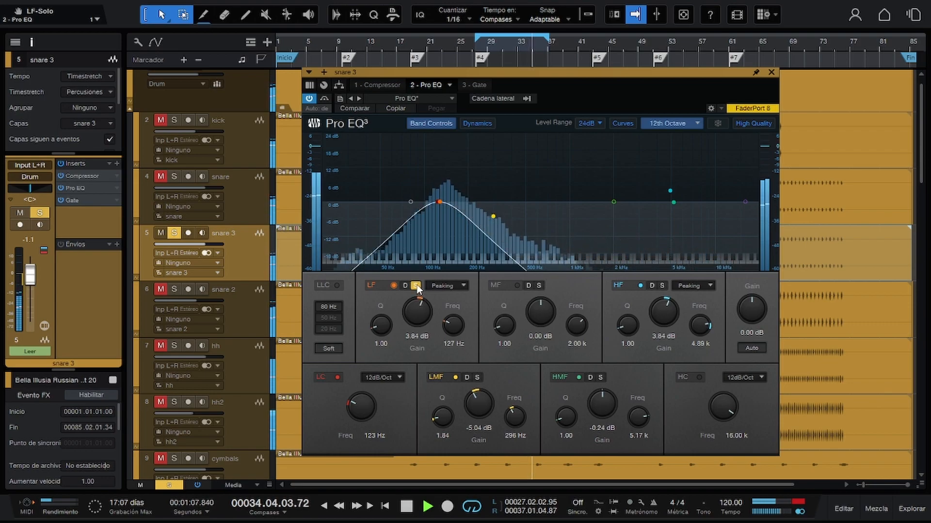
left_click_drag(417, 316, 425, 290)
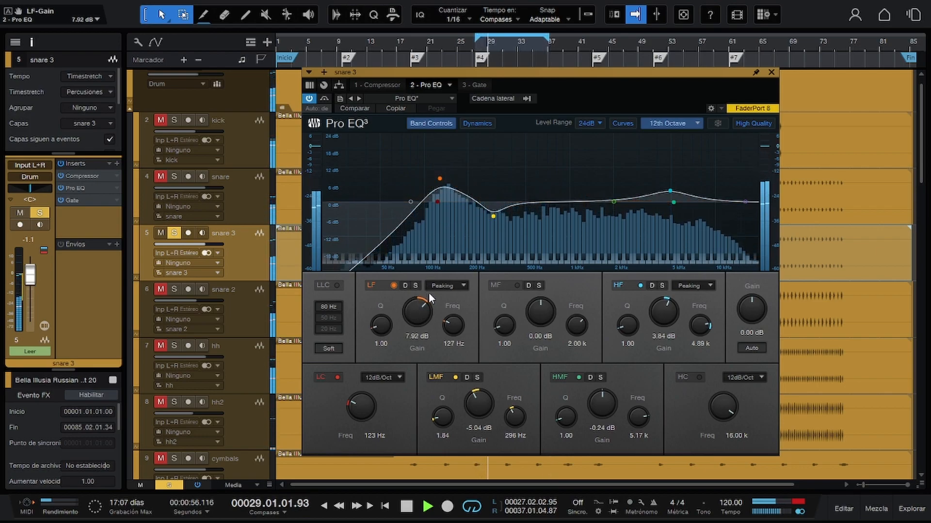
key("space")
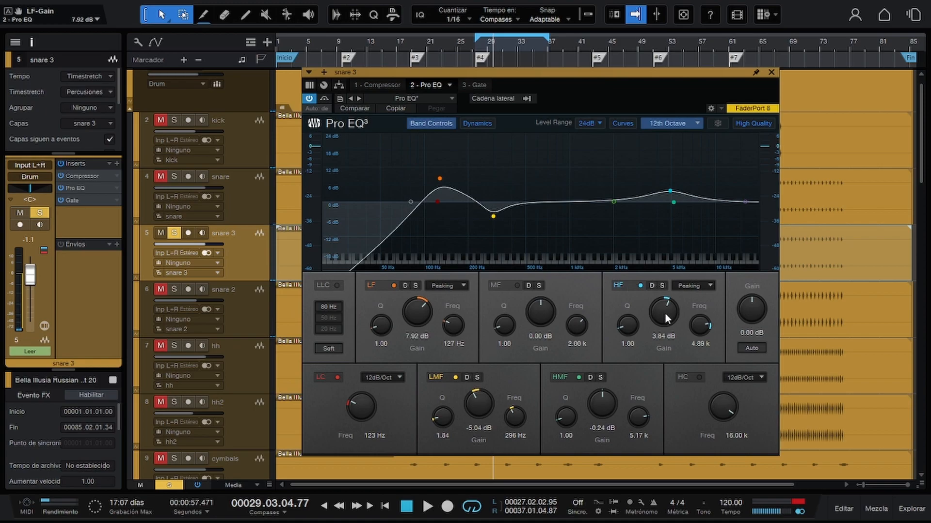
Boost the Pro EQ's HF band to 13.20 dB, solo it while setting its frequency to 3.71 kHz, and release the solo.
key("space")
mouse_move(665, 309)
left_mouse_down()
mouse_move(662, 283)
mouse_move(670, 316)
mouse_move(664, 291)
left_mouse_up()
left_click(662, 285)
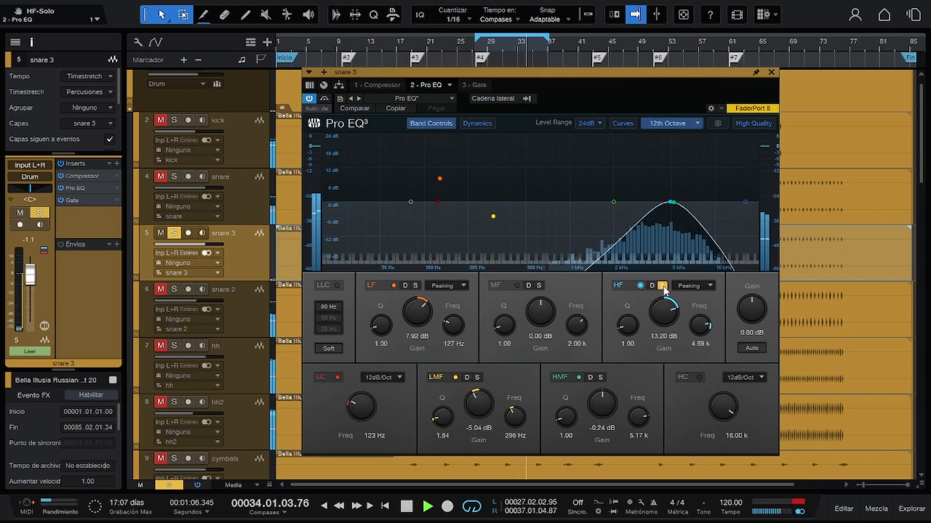
mouse_move(704, 315)
left_mouse_down()
mouse_move(706, 339)
mouse_move(711, 329)
left_mouse_up()
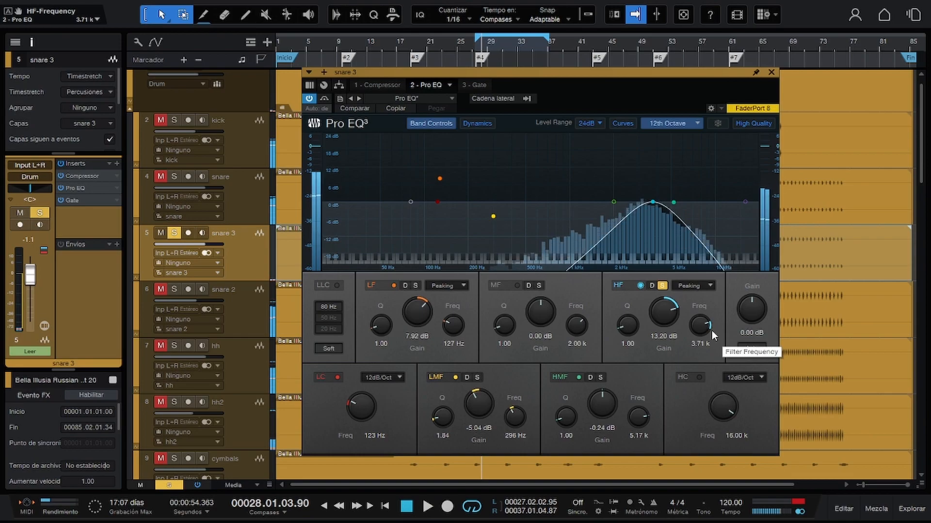
left_click(662, 286)
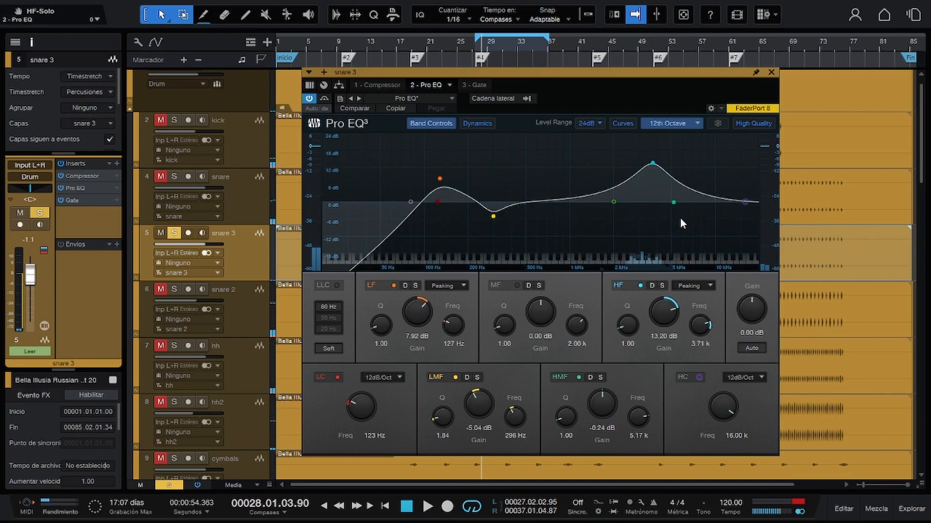
Reduce the HF band's gain to 4.80 dB and on to 2.64 dB, comparing the sound with the band off and on.
key("space")
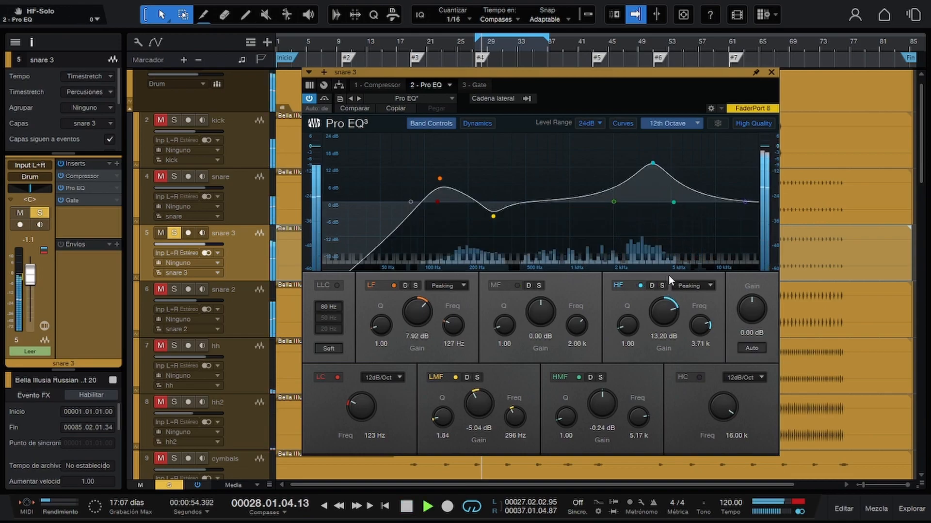
left_click_drag(666, 306, 666, 325)
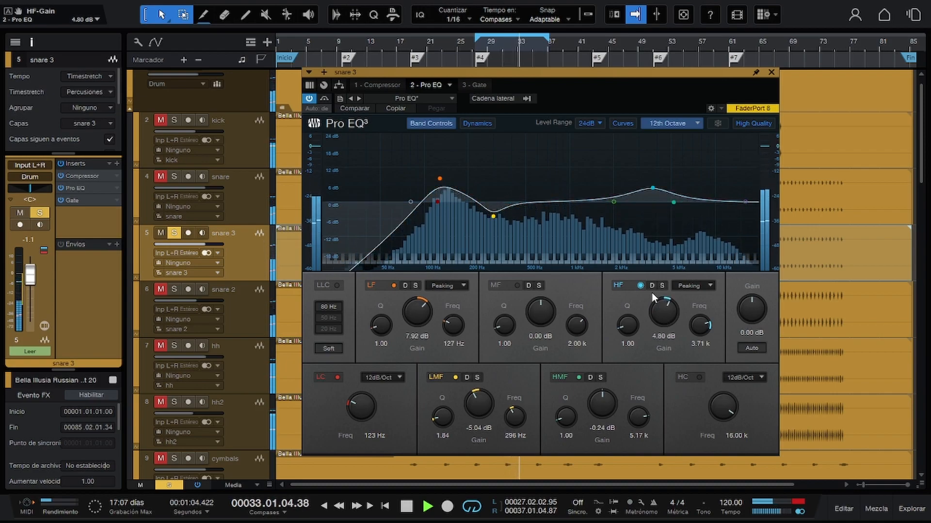
left_click(641, 285)
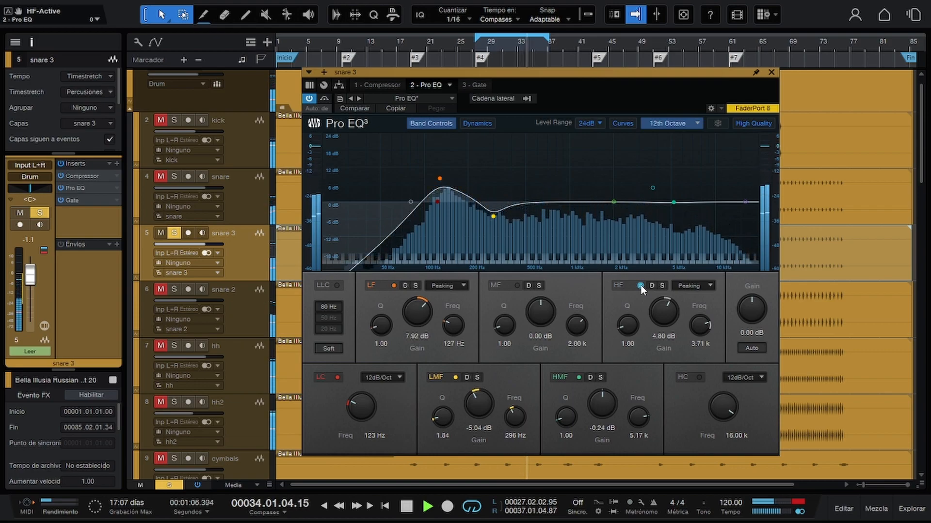
left_click(640, 285)
left_click_drag(663, 307, 664, 313)
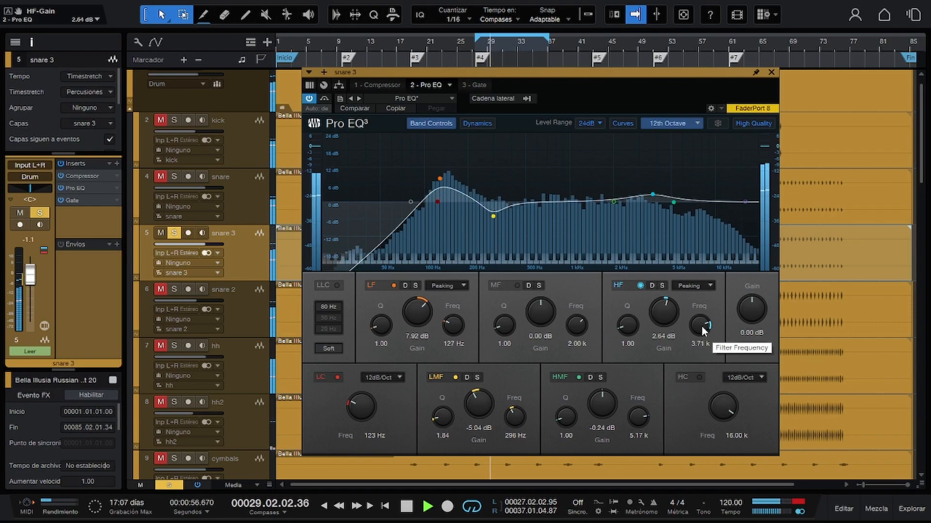
left_click(640, 286)
left_click(640, 286)
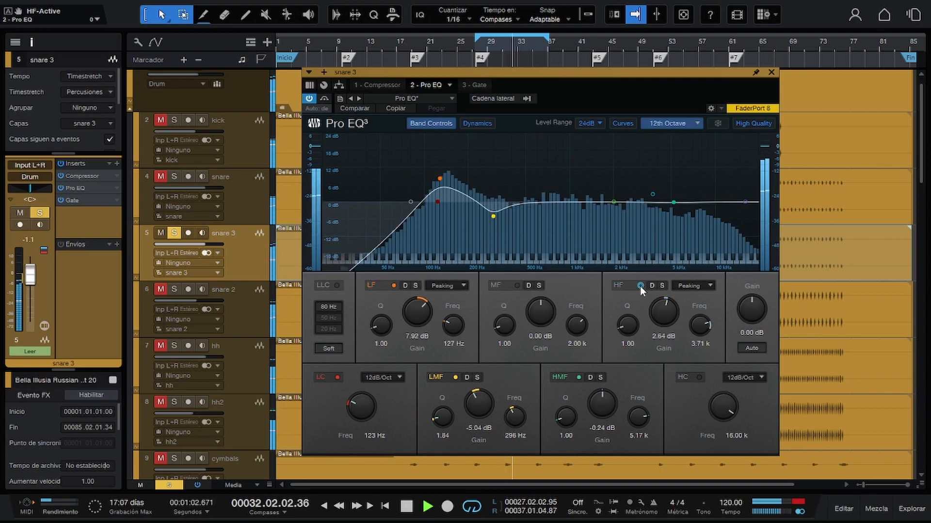
Remove the Gate from the snare 3 insert chain and reposition the plug-in window.
left_click(475, 87)
left_click_drag(507, 74, 540, 224)
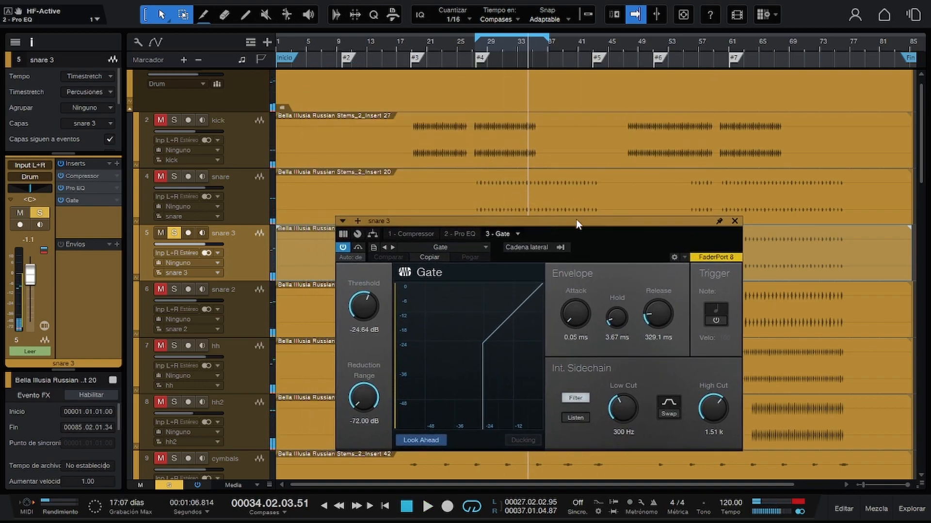
left_click(518, 234)
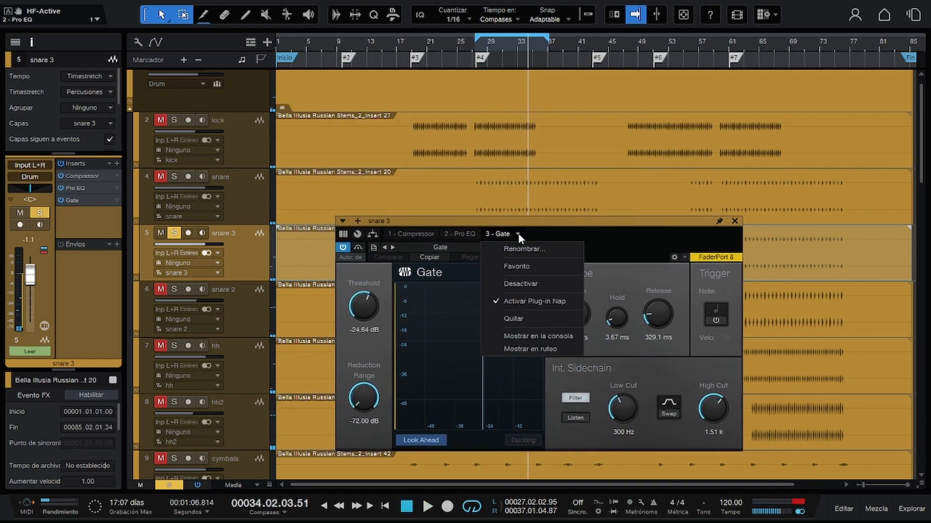
left_click(533, 319)
left_click_drag(610, 226, 614, 95)
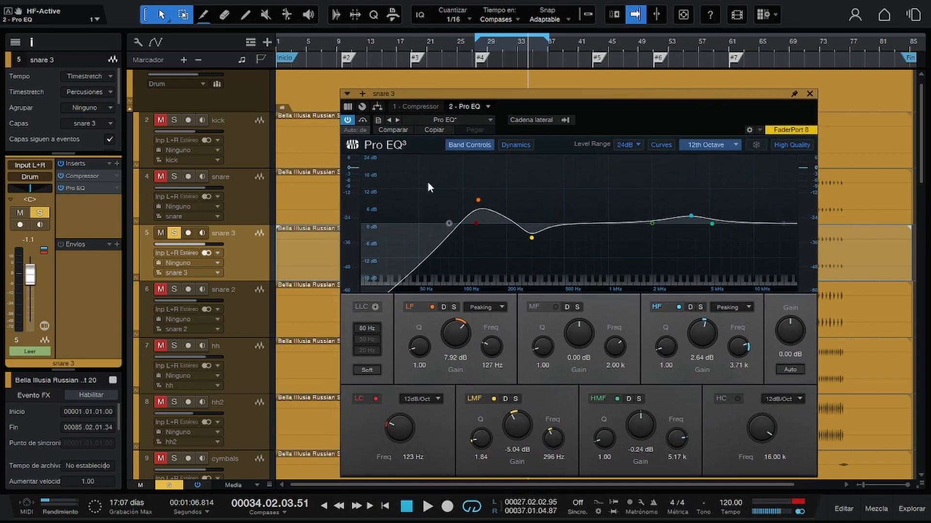
Deactivate the Compressor and Pro EQ inserts on snare 3 and add the bx_console N plug-in.
left_click(59, 179)
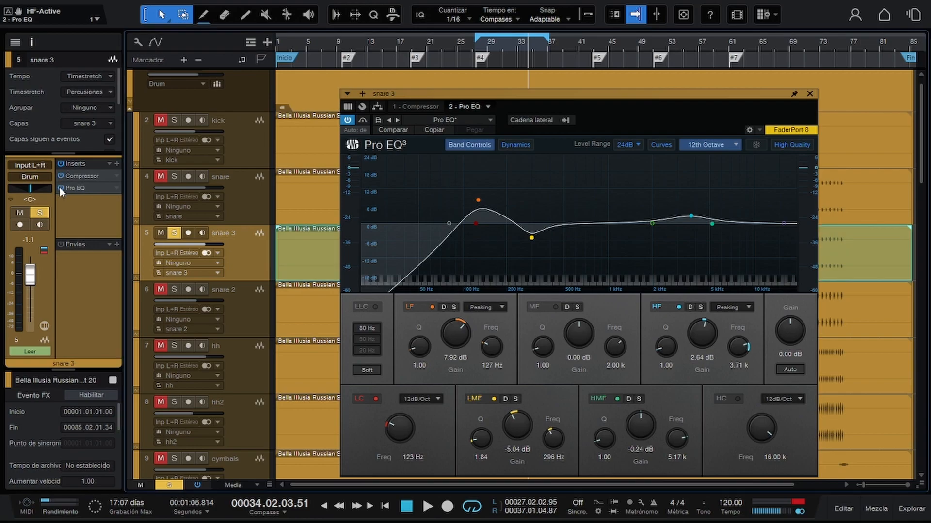
left_click(61, 188)
left_click(117, 164)
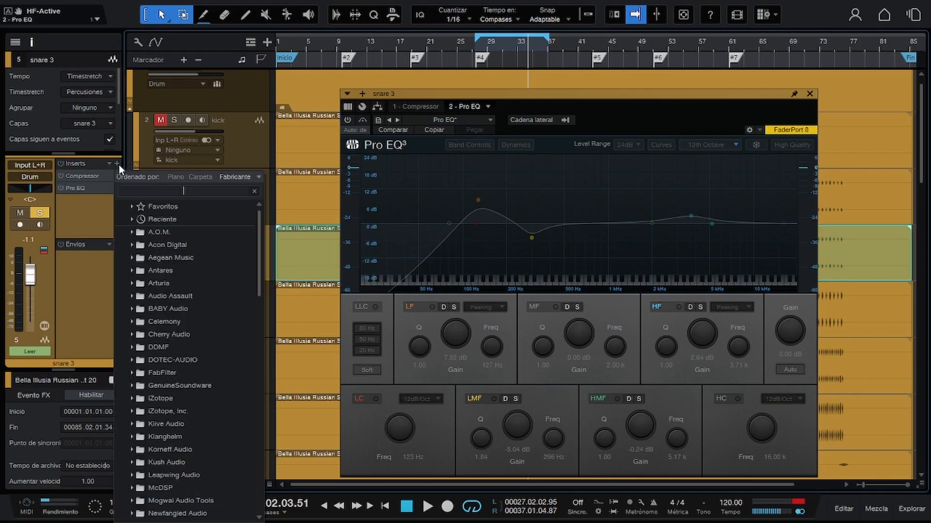
type("conso")
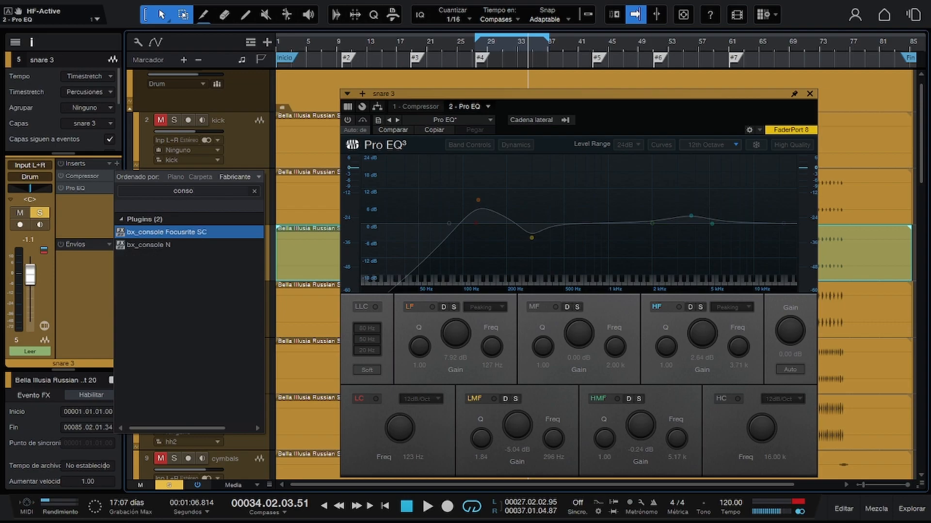
left_click(118, 165)
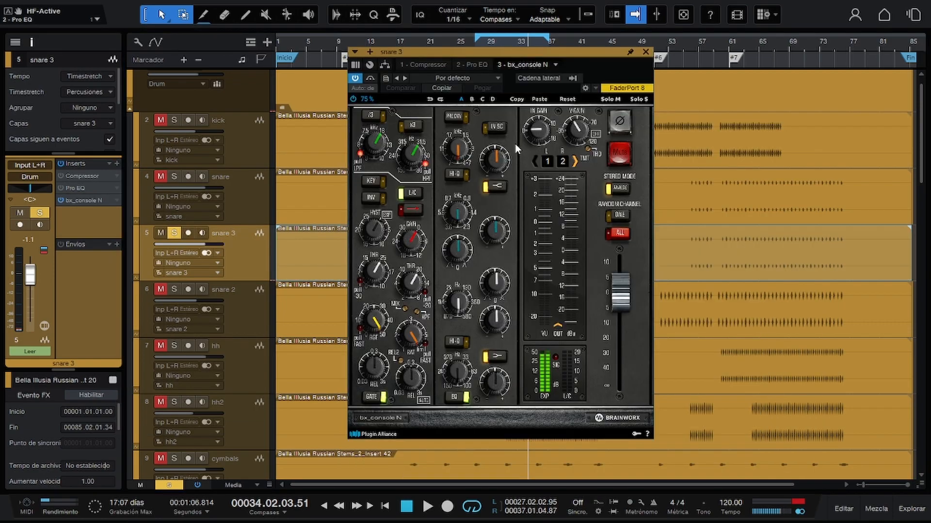
Load the 25 Snare Moderate preset in bx_console N.
left_click(500, 78)
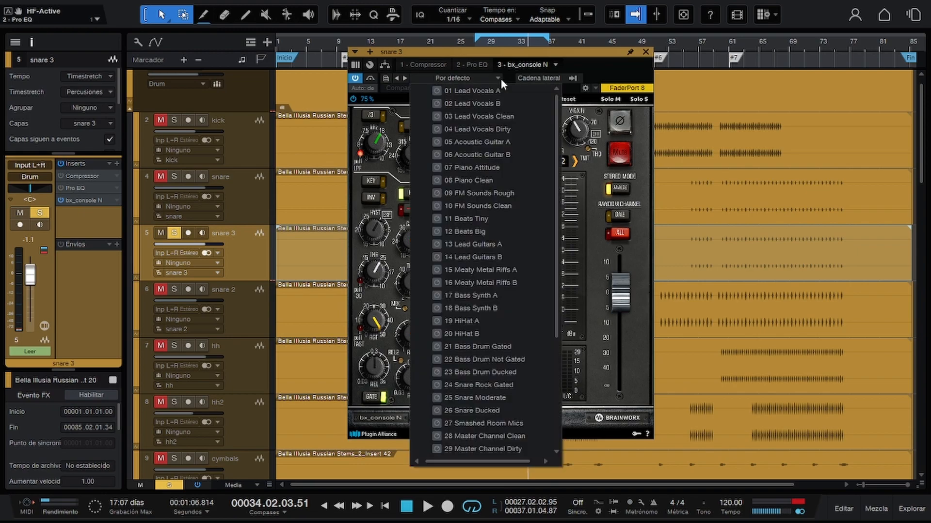
left_click(513, 396)
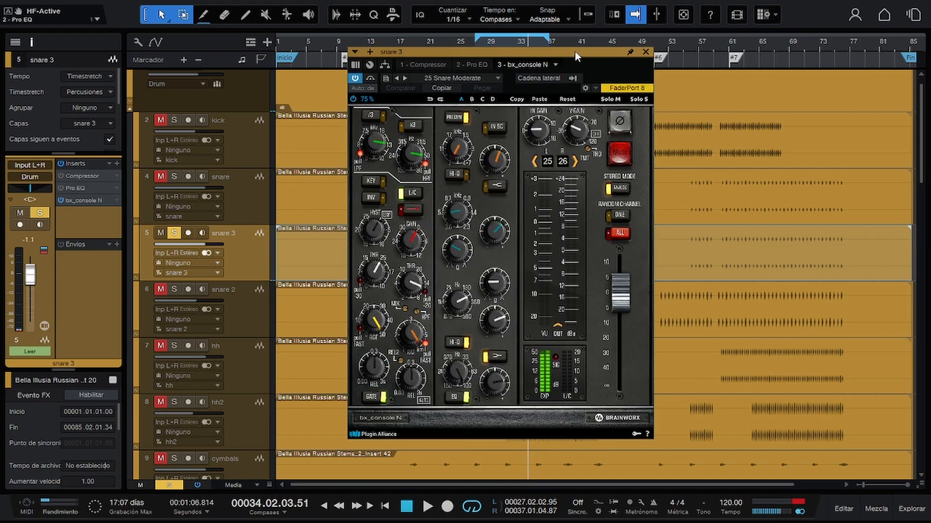
left_click_drag(575, 51, 619, 60)
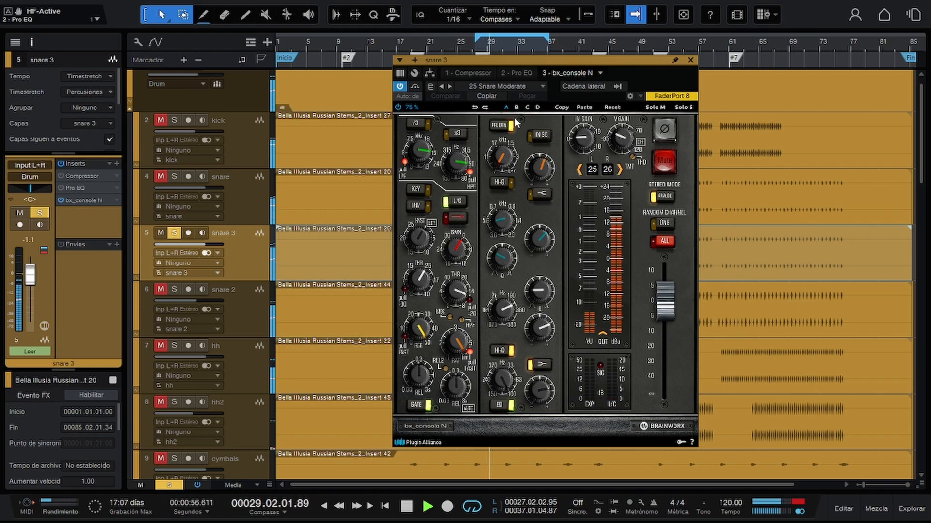
Compare the playing snare with bx_console N bypassed and active, and stop playback.
left_click(415, 86)
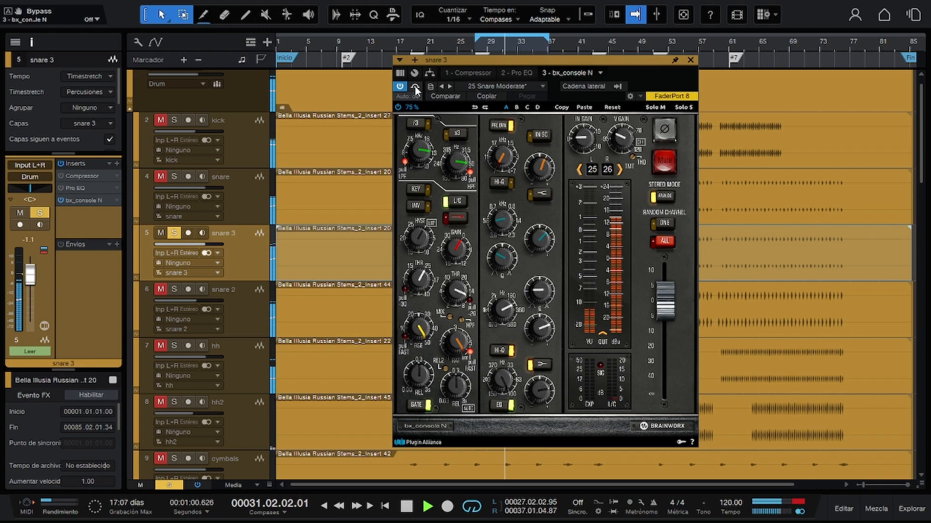
left_click(416, 88)
left_click(415, 88)
key("space")
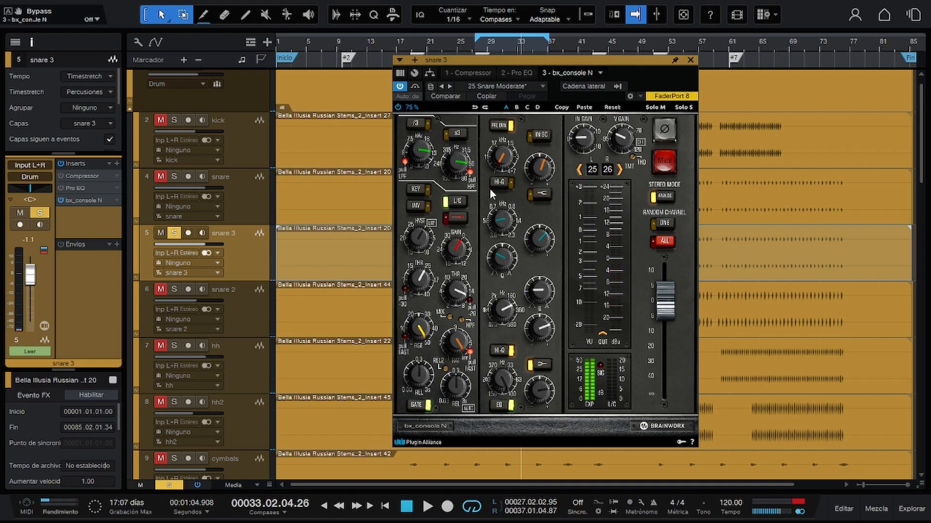
Play the snare while sweeping the bx_console N low EQ gain, settle it at +4.6 dB, and check the band frequencies.
left_click_drag(598, 62, 595, 72)
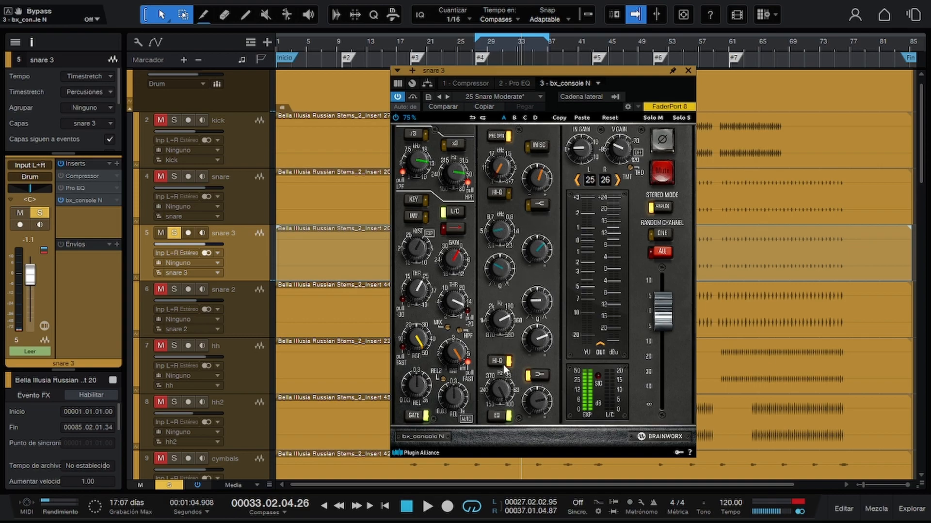
key("space")
left_click_drag(545, 476, 544, 402)
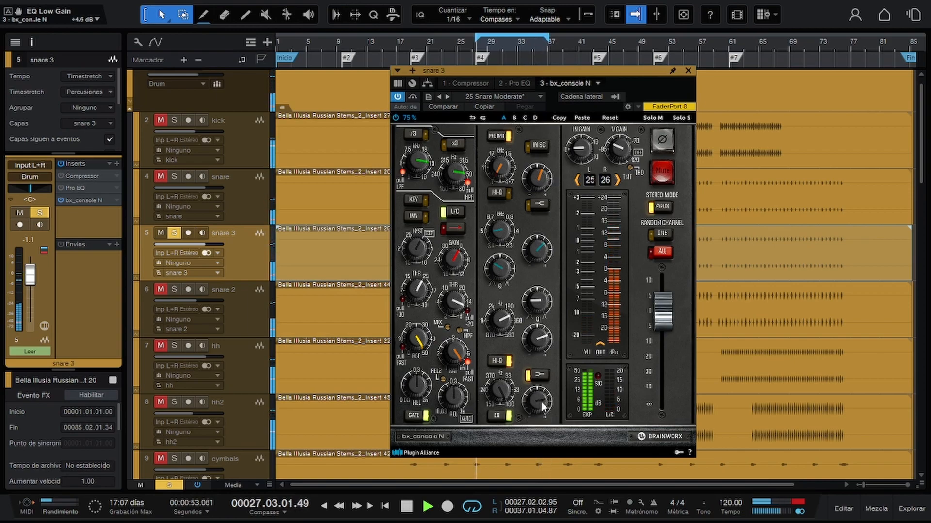
key("space")
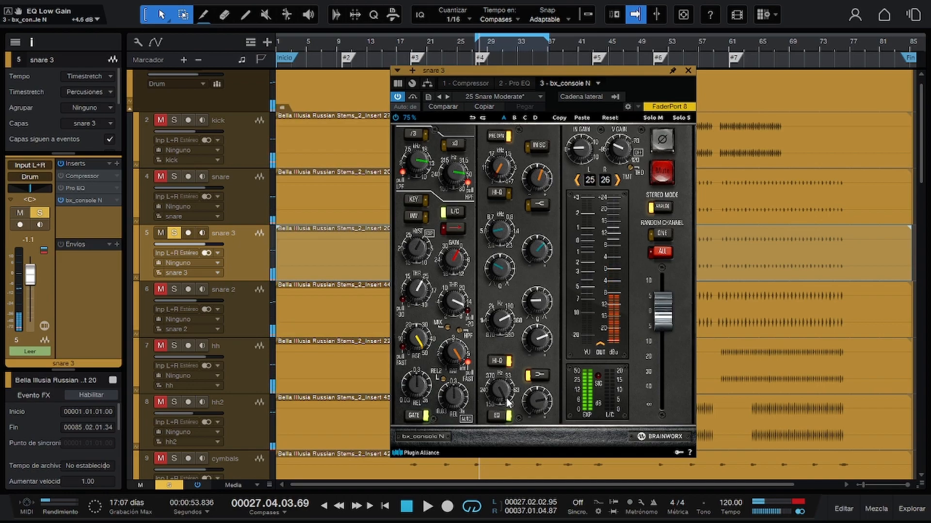
left_click(506, 397)
left_click(541, 400)
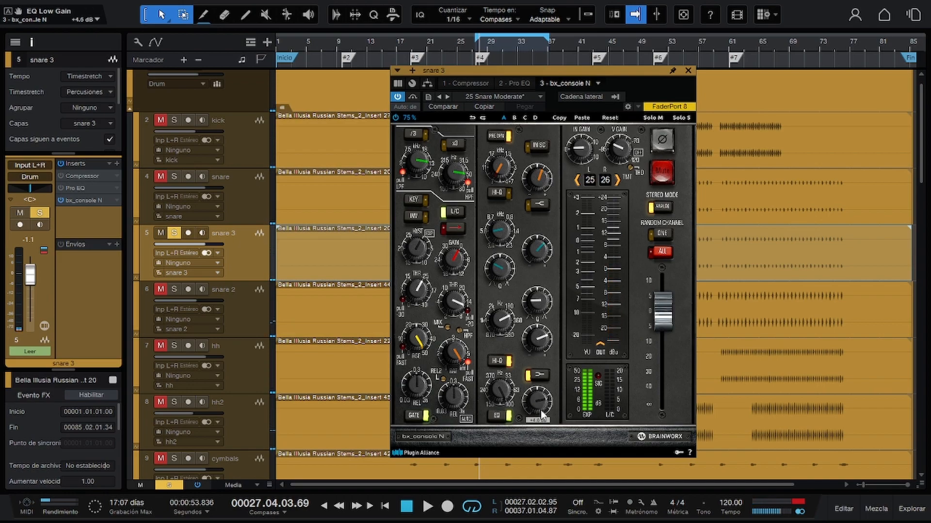
left_click_drag(541, 411, 541, 415)
left_click(496, 228)
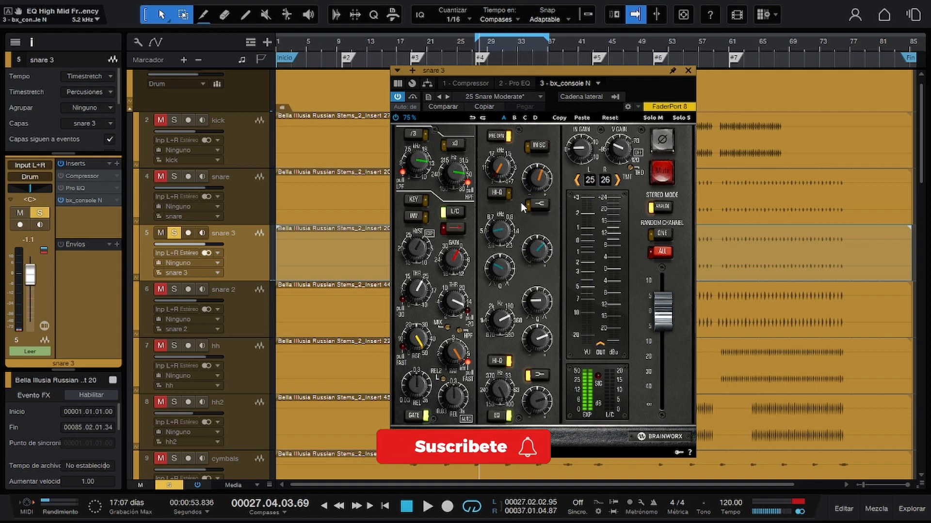
Enlarge the bx_console N interface to 100% and move its window so all controls fit on screen.
left_click(407, 117)
left_click(416, 153)
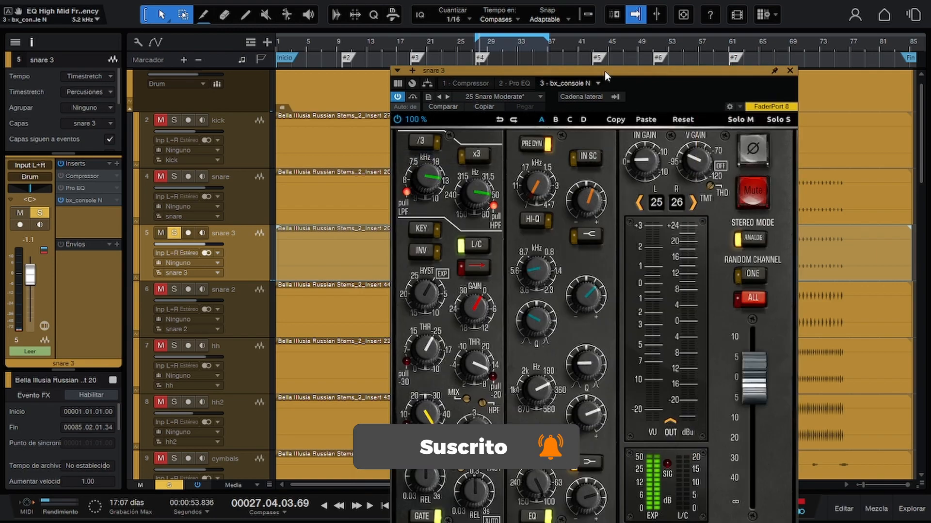
left_click_drag(604, 70, 563, 10)
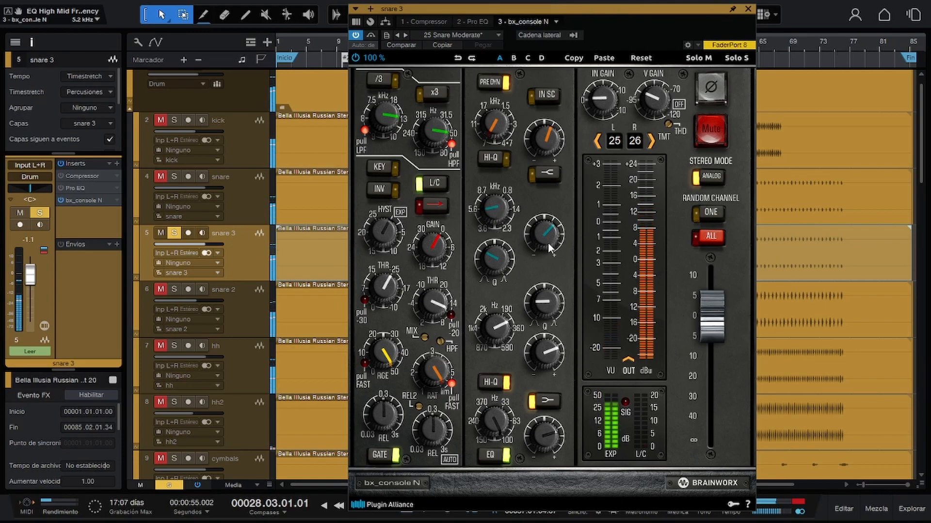
Sweep the EQ's high-mid gain down to -18.0 dB during playback and bring it back up to +0.3 dB.
left_click_drag(548, 243, 545, 176)
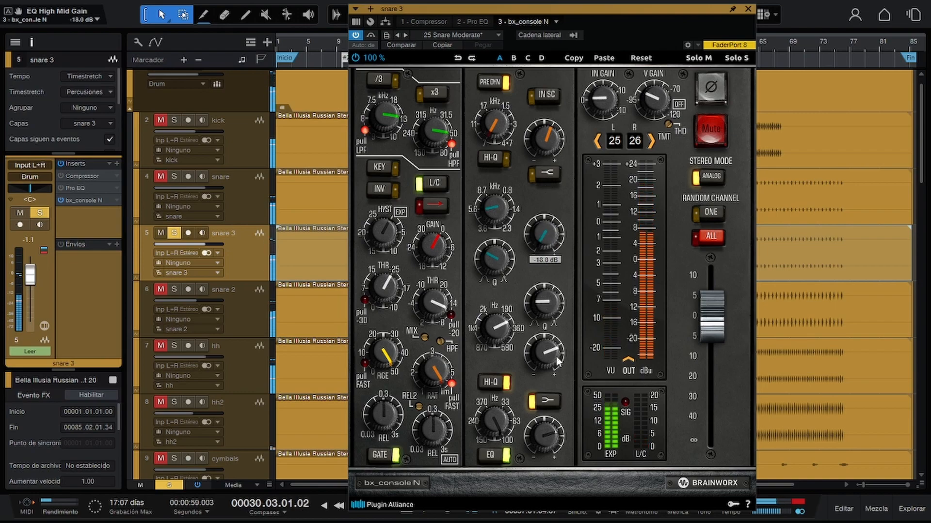
left_click_drag(557, 221, 564, 273)
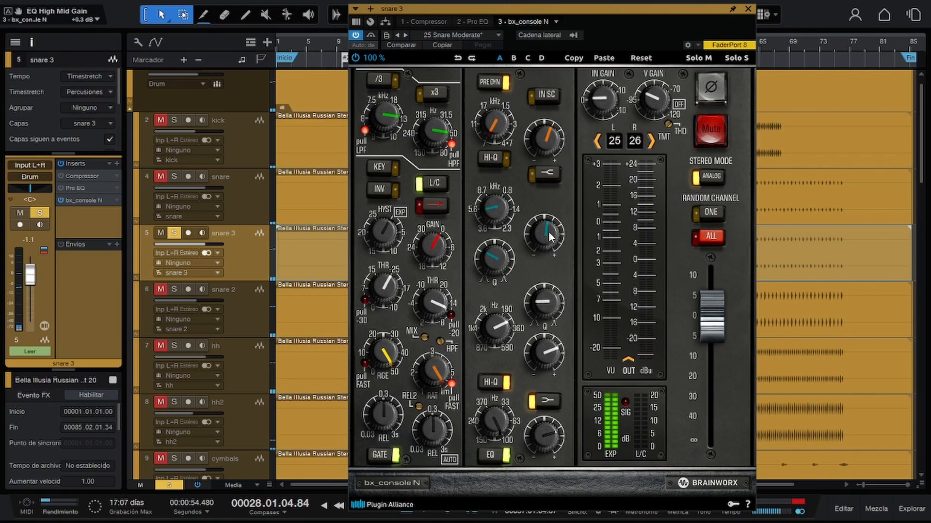
Raise the EQ's high gain to +4.0 dB and beyond while listening, and toggle its high shelf for comparison.
mouse_move(500, 124)
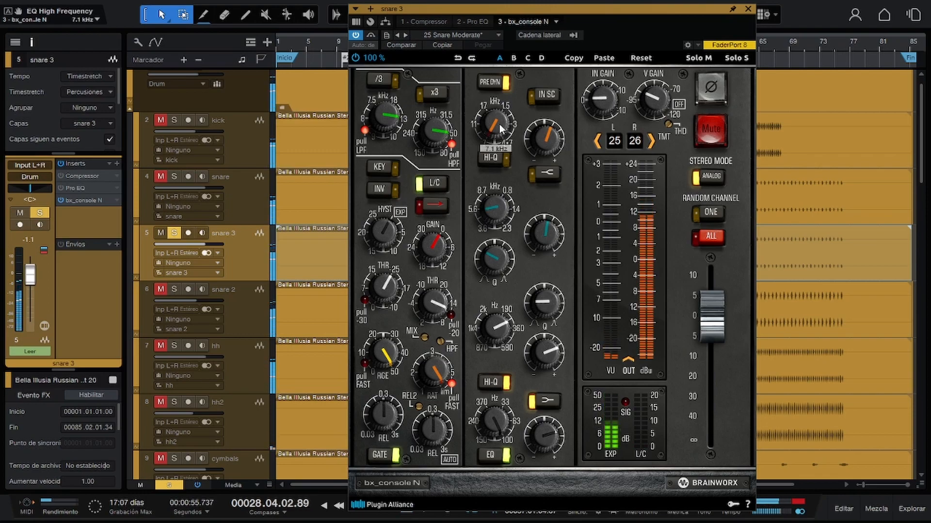
left_click_drag(551, 127, 557, 140)
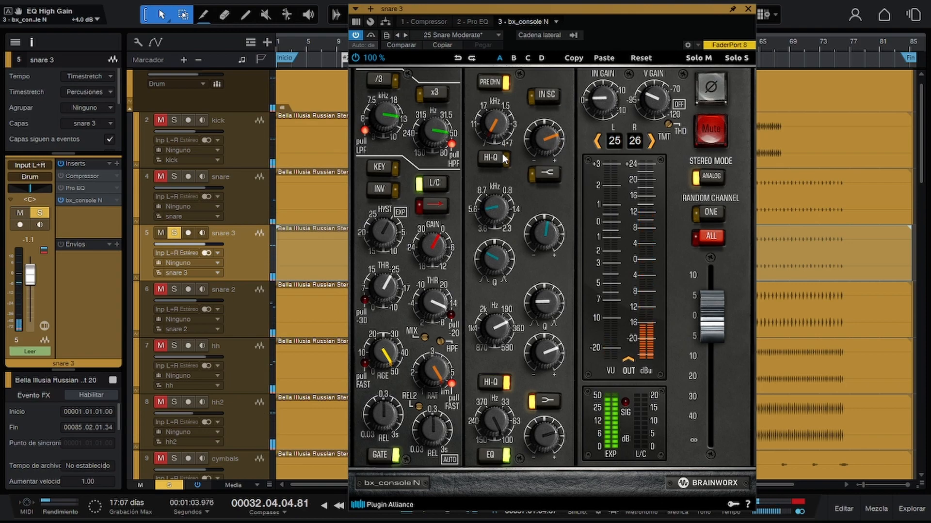
left_click_drag(549, 146, 549, 138)
left_click(552, 174)
left_click(552, 173)
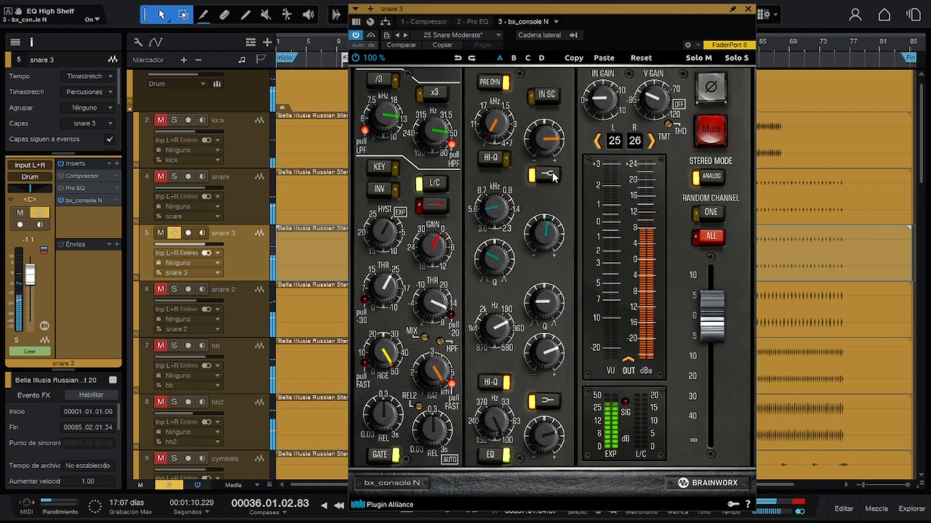
Reduce the EQ's high gain to +0.7 dB and compare the high shelf off and on, leaving it on.
left_click_drag(551, 143, 554, 168)
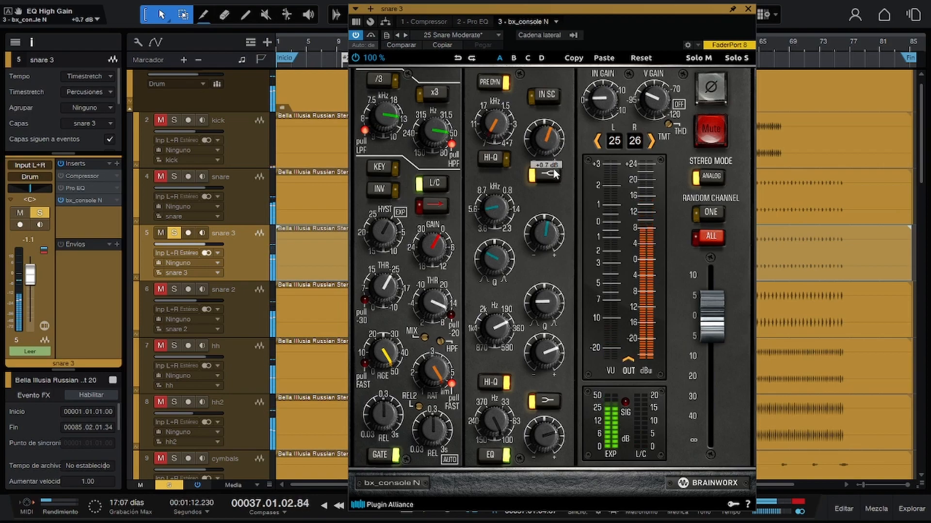
left_click(551, 173)
left_click(550, 173)
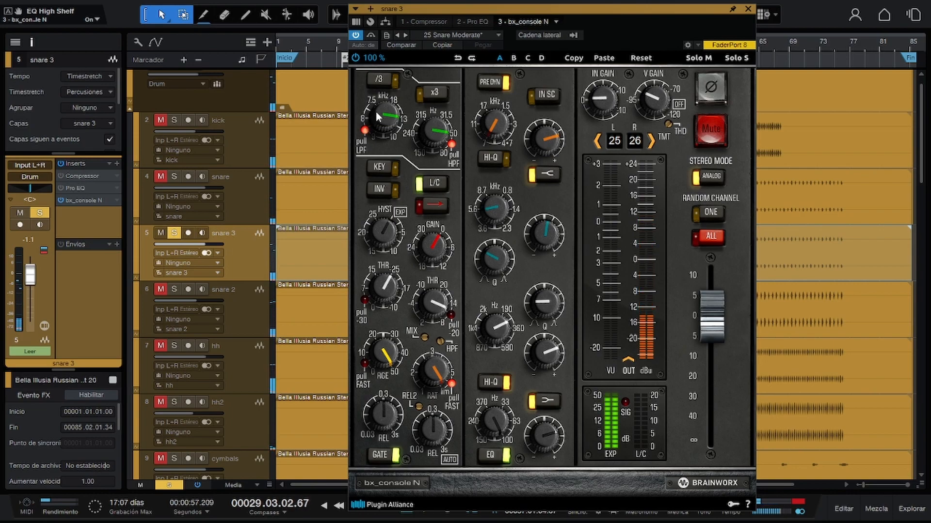
Add a second Pro EQ after bx_console N on snare 3 and arrange both plug-in windows side by side.
left_click(117, 164)
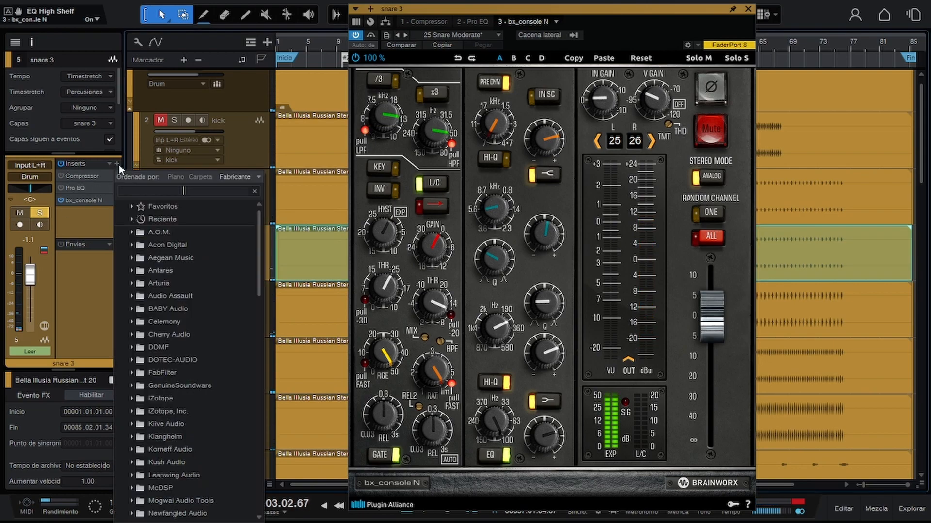
type("pro")
key("Return")
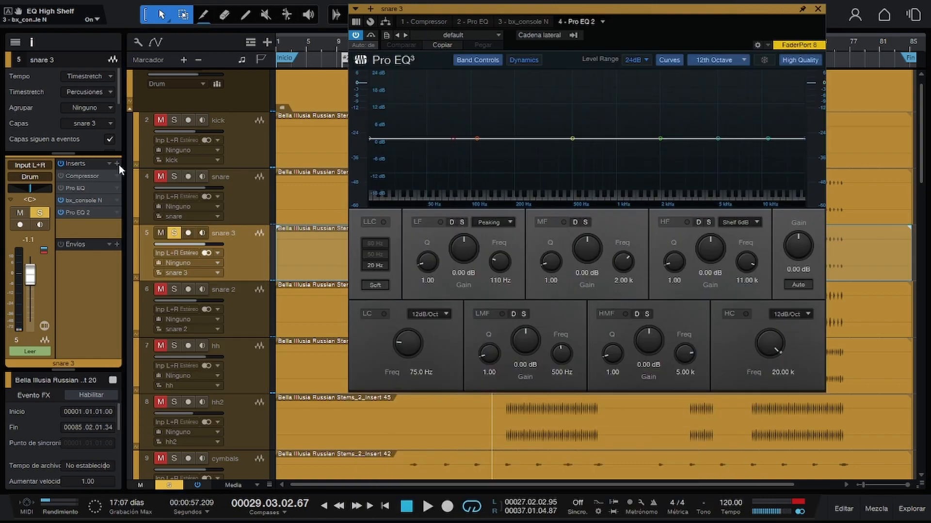
left_click_drag(799, 7, 835, 57)
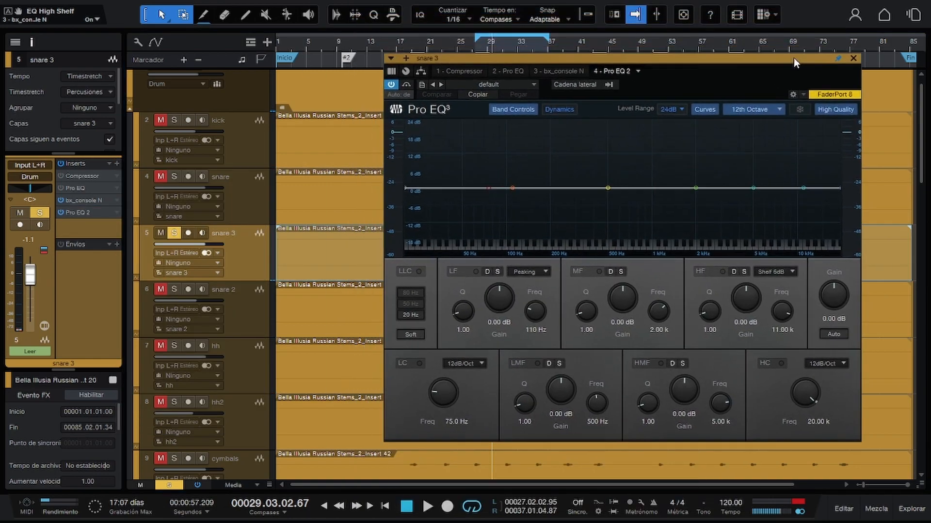
left_click(83, 203)
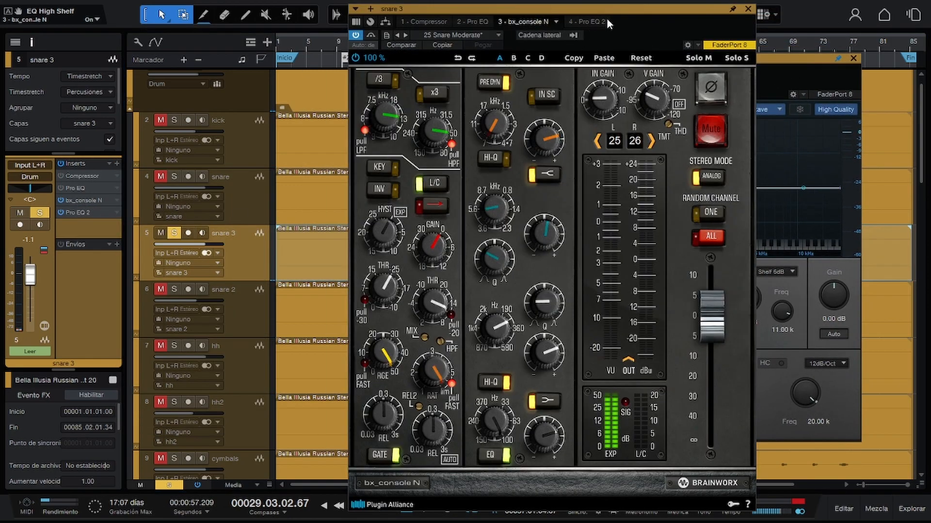
left_click_drag(612, 9, 277, 12)
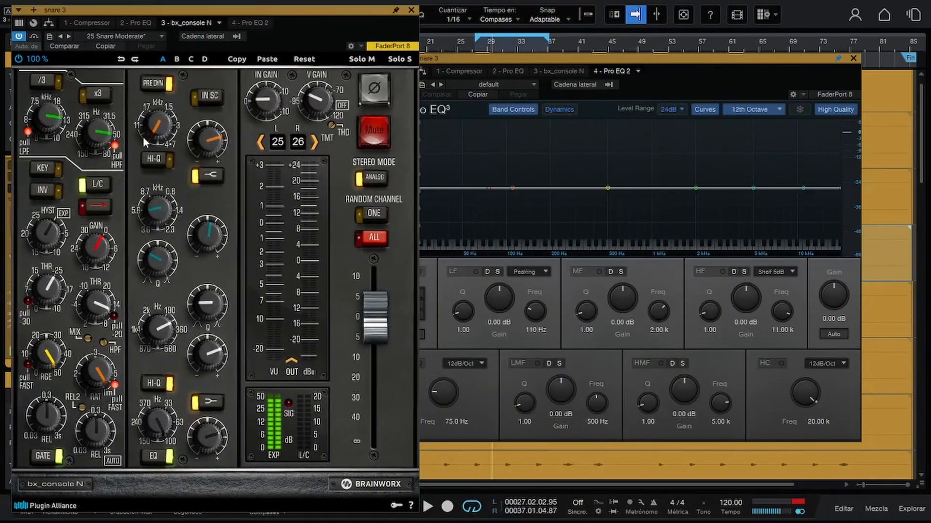
Enable the second Pro EQ's HF band with 0.24 dB gain, a 7 kHz frequency and the Peaking filter type.
left_click(752, 187)
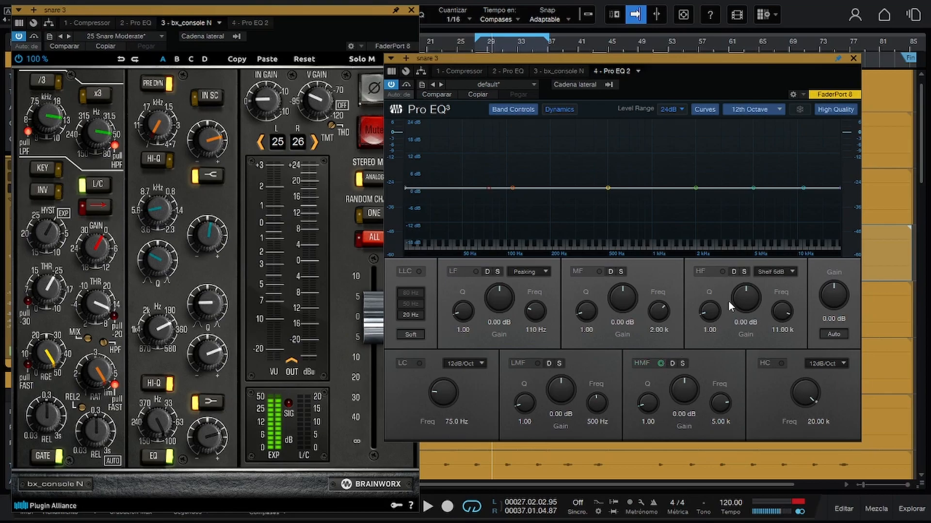
left_click_drag(738, 290, 739, 289)
type("7")
key("Return")
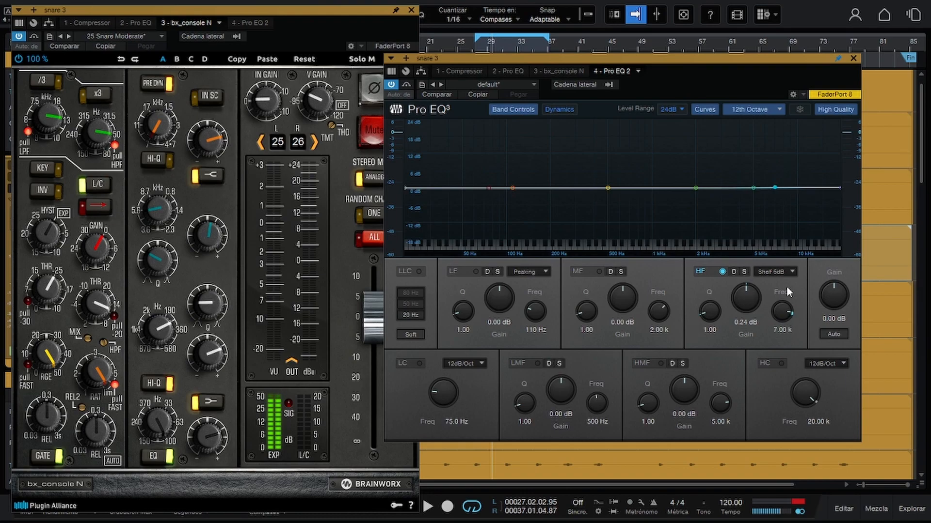
left_click(777, 275)
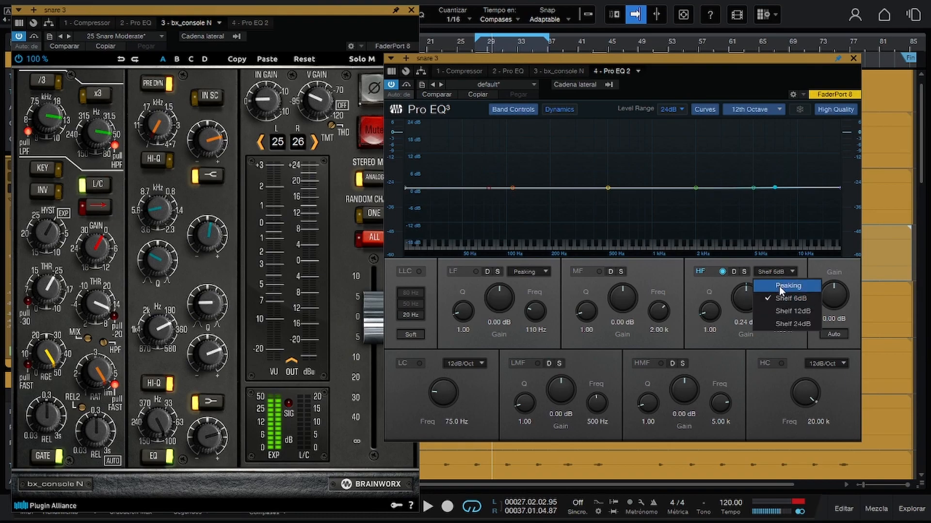
left_click(779, 286)
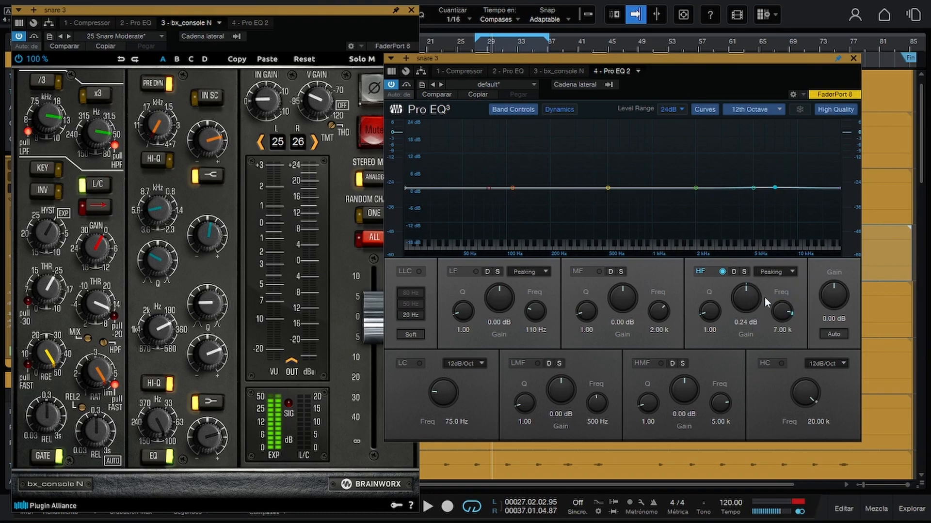
Set the second Pro EQ's HF band gain to 4.24 dB.
left_click(208, 147)
left_click(744, 326)
left_click(743, 325)
type("4")
key("Return")
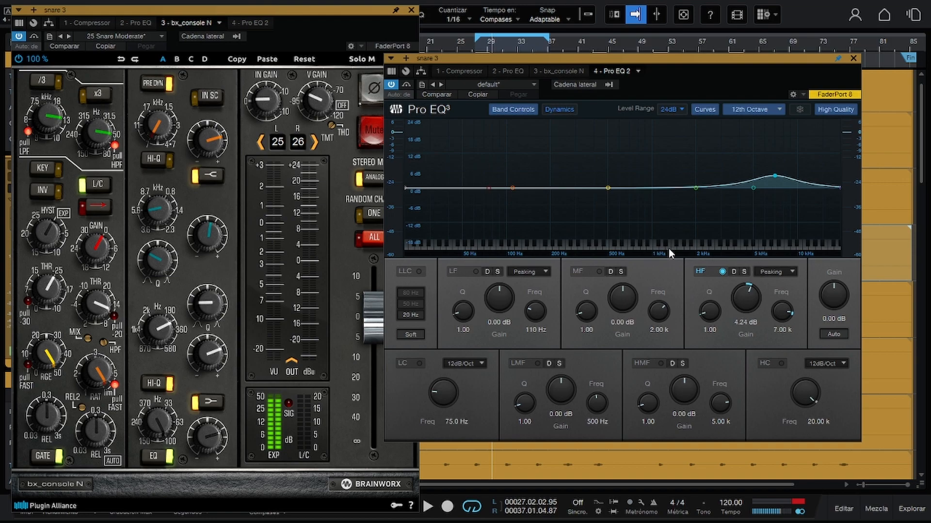
Compare the Peaking and Shelf 12dB types on the second Pro EQ's HF band, leaving it on Shelf 12dB.
left_click(220, 176)
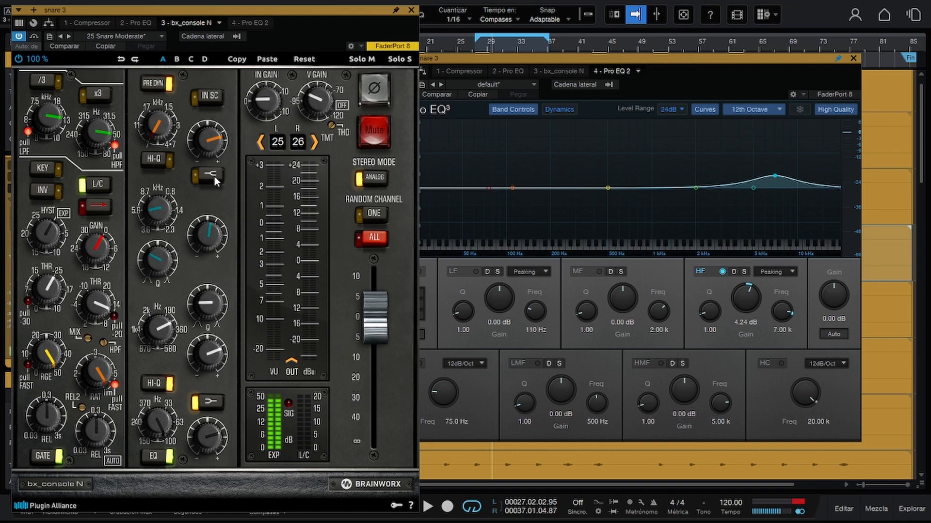
left_click(790, 273)
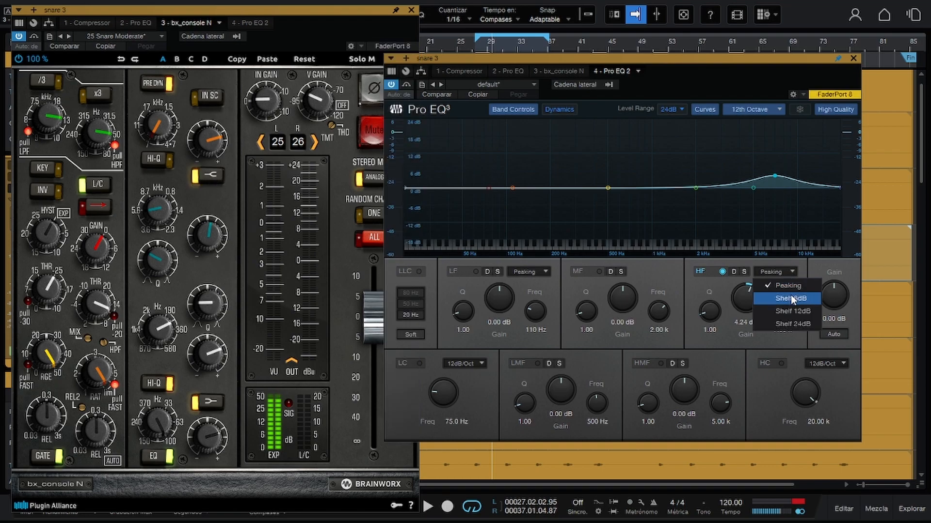
left_click(790, 305)
left_click(785, 271)
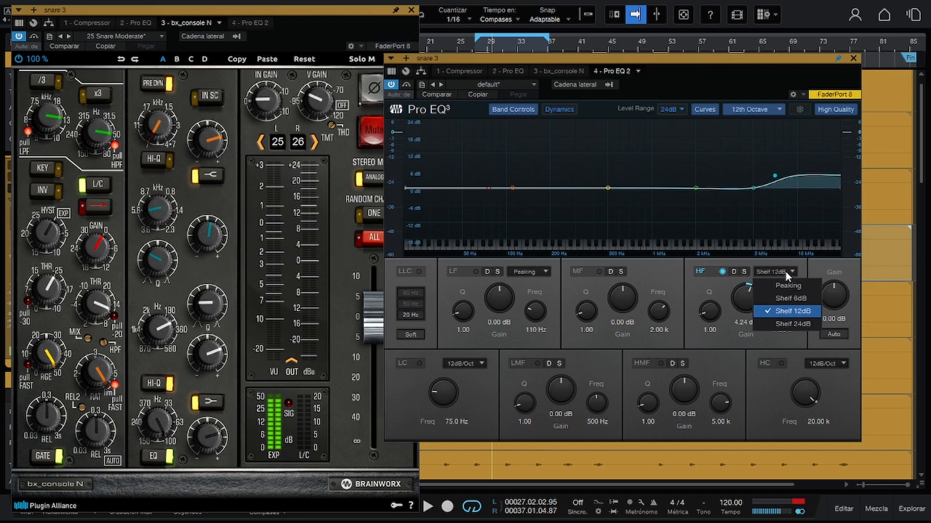
left_click(780, 272)
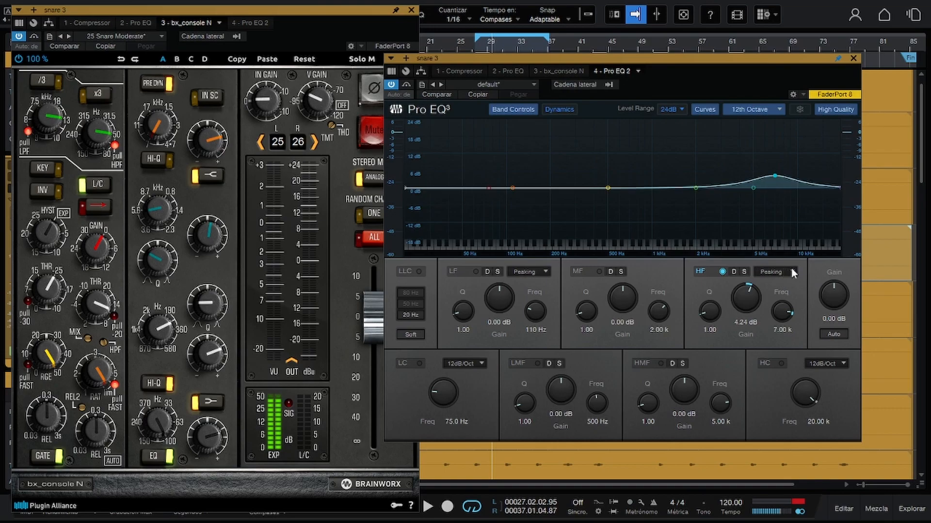
left_click(791, 269)
left_click(787, 308)
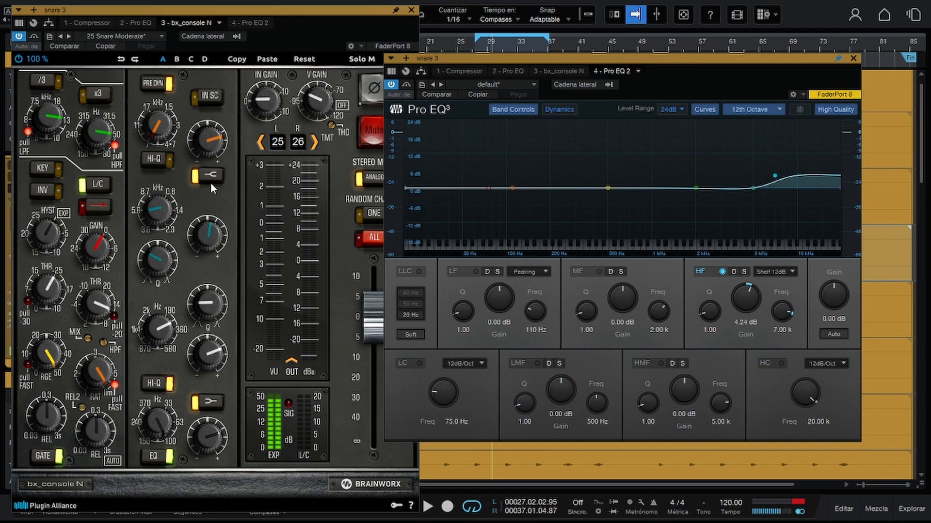
Bypass the second Pro EQ and move the bx_console N window clear of the track list.
left_click(390, 86)
left_click_drag(365, 18, 694, 28)
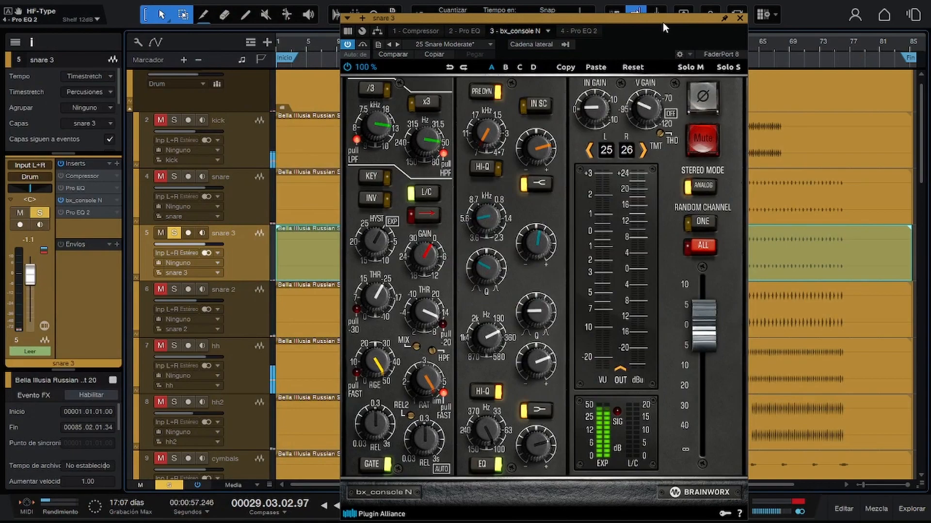
Solo the Drum folder and mute the original snare track.
scroll(250, 128, "up", 1)
left_click(168, 77)
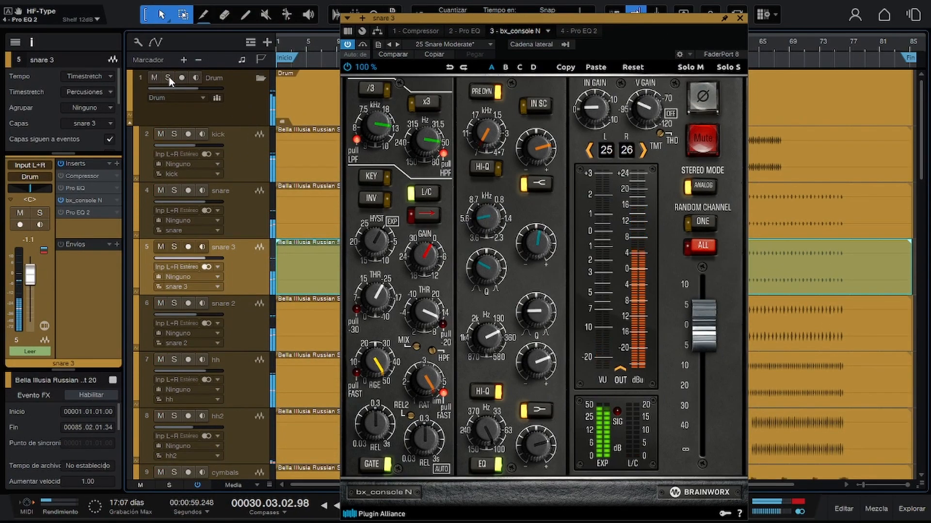
left_click(168, 77)
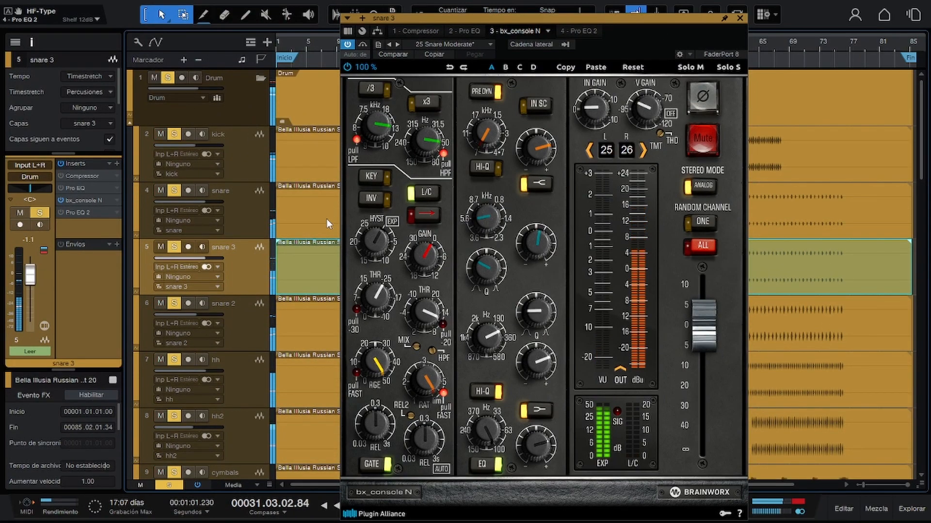
left_click(173, 191)
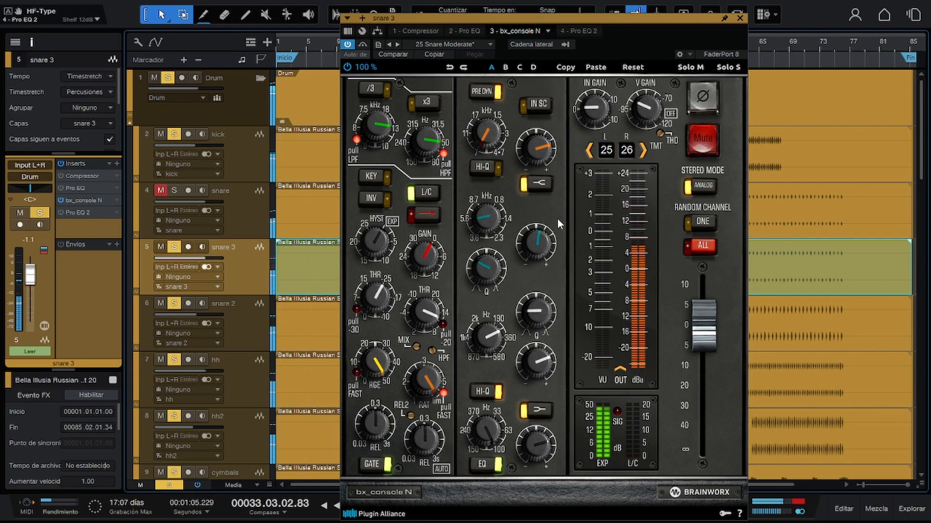
Raise the bx_console N EQ's high gain to +5.1 dB with its high shelf on, and compare snare 3 muted and unmuted.
left_click(538, 183)
left_click_drag(539, 150, 541, 147)
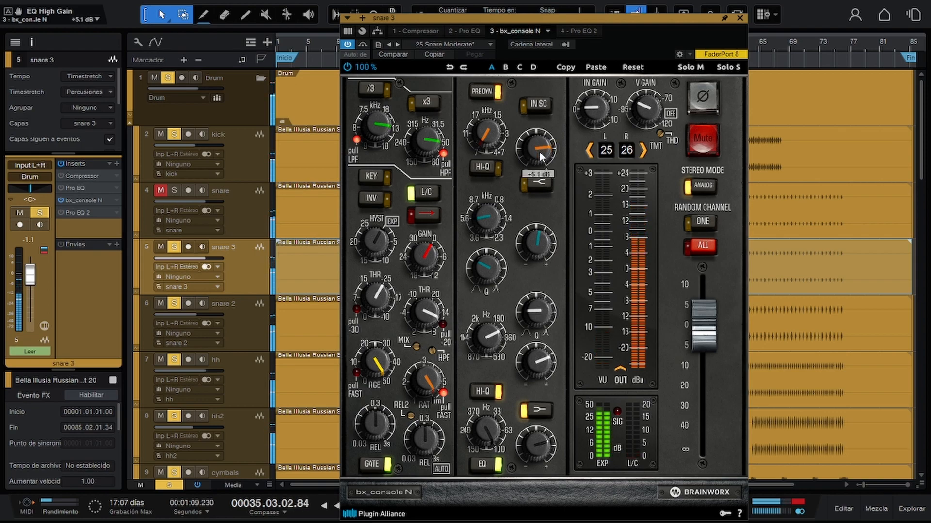
left_click(538, 183)
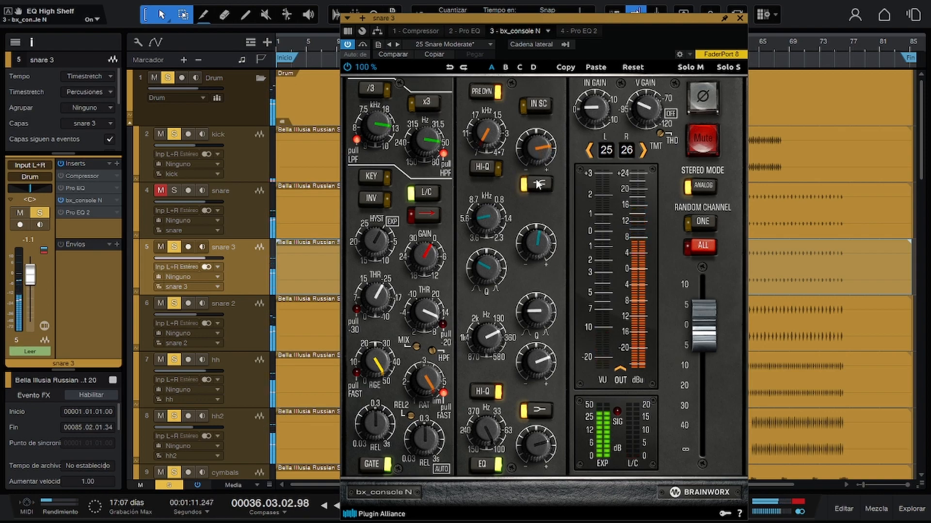
key("m")
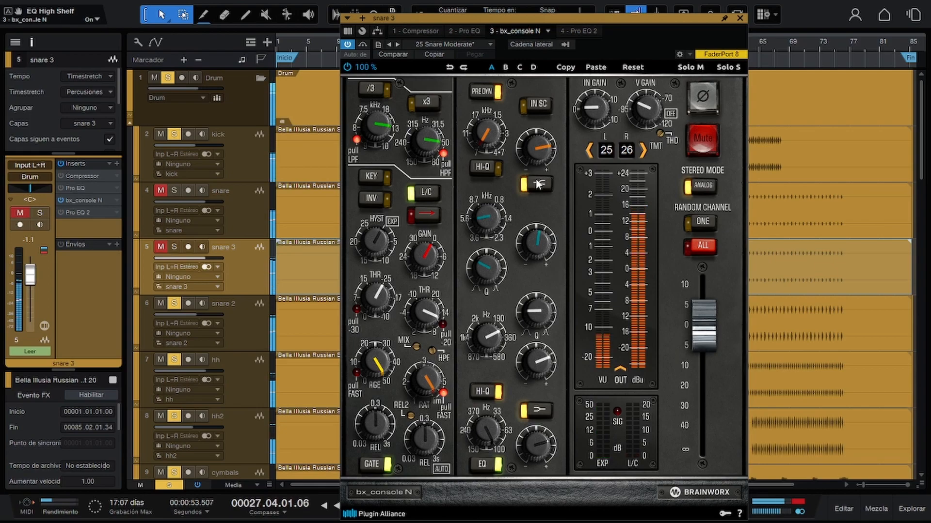
key("m")
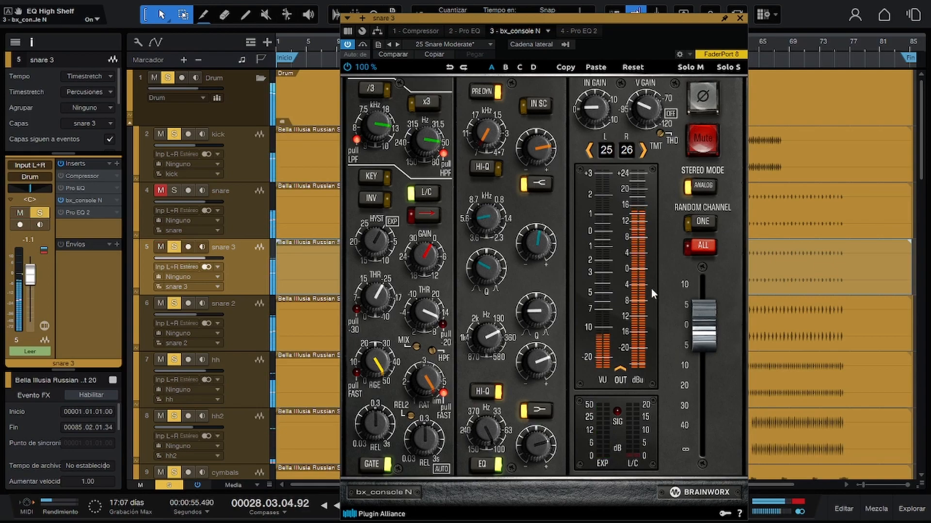
Set bx_console N's output gain to 1.4 dB and adjust its EQ gains, with high mid at +3.4 dB and low mid at +4.3 dB.
left_click_drag(700, 331, 701, 325)
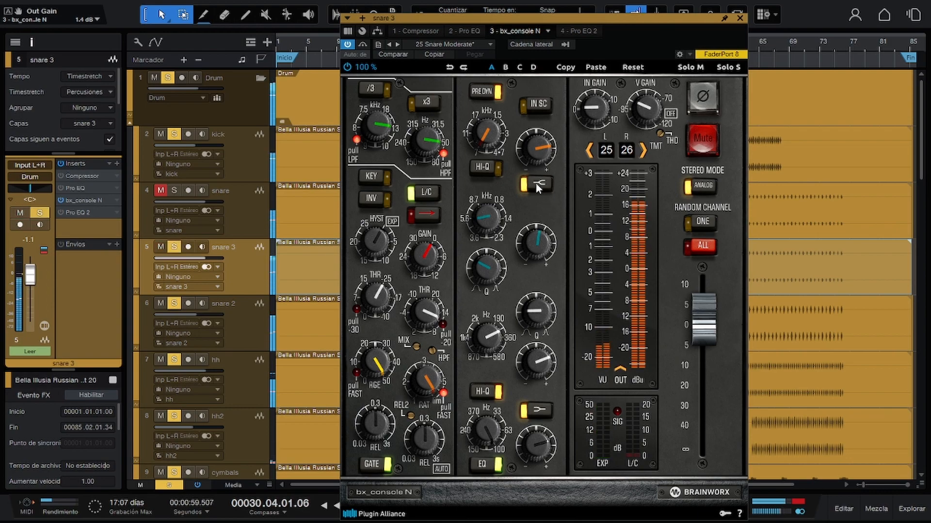
mouse_move(539, 158)
left_mouse_down()
mouse_move(536, 194)
mouse_move(537, 162)
left_mouse_up()
left_click_drag(543, 243, 543, 230)
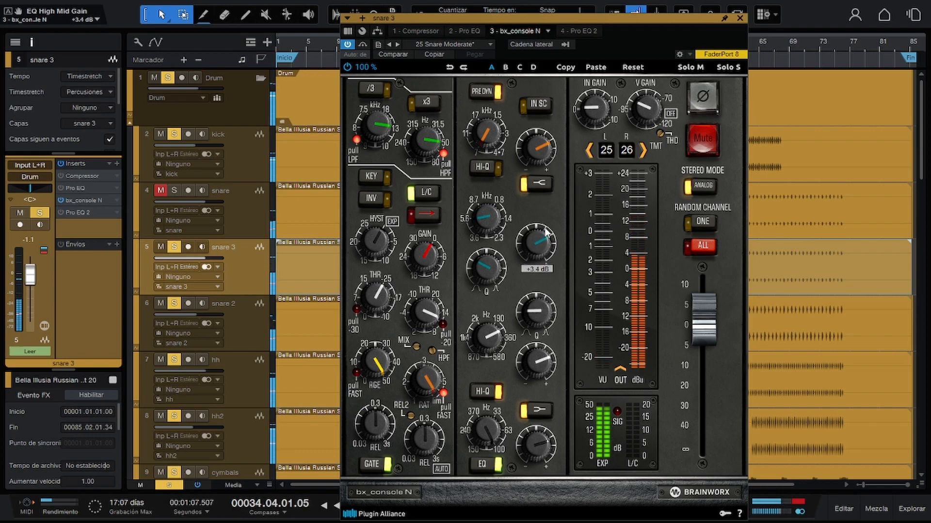
left_click_drag(541, 383, 545, 361)
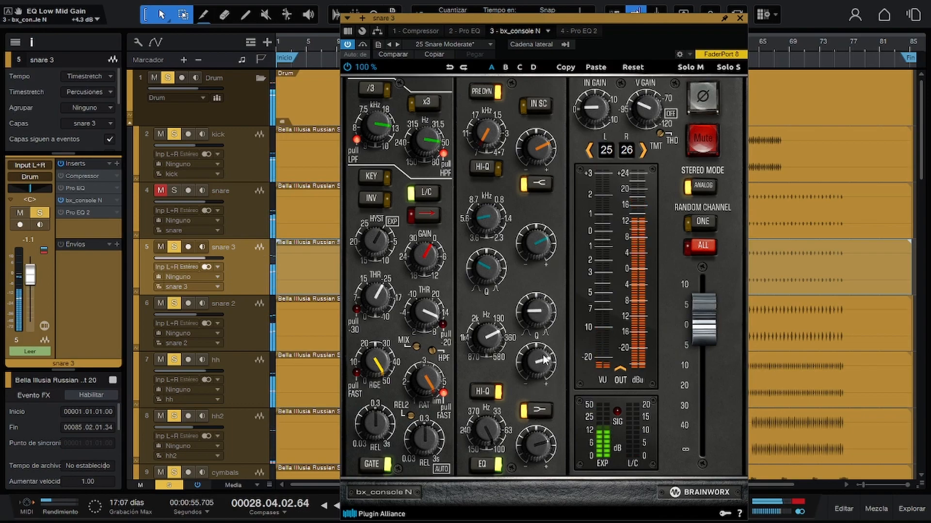
Solo only snare 3 and sweep the EQ's low mid gain through -7.9 dB, +11.6 dB and -1.5 dB while listening.
left_click(168, 78)
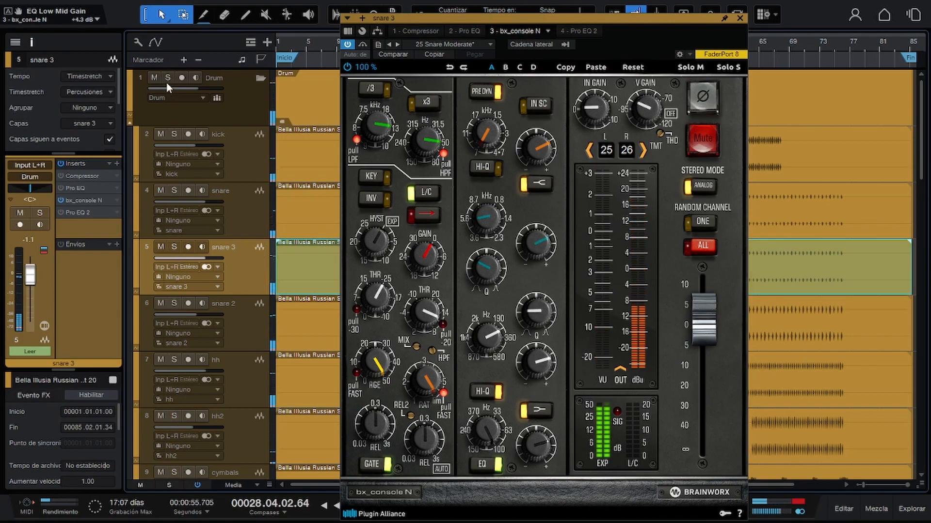
left_click(174, 247)
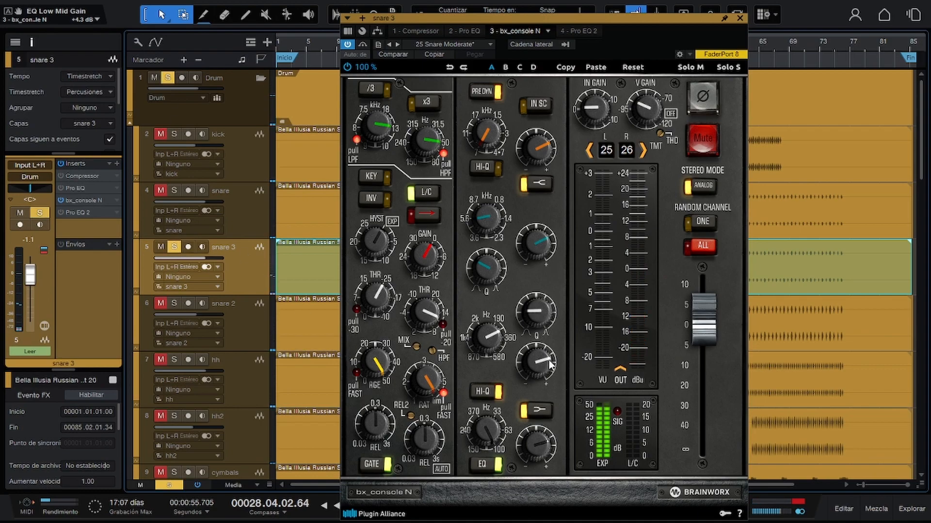
mouse_move(488, 336)
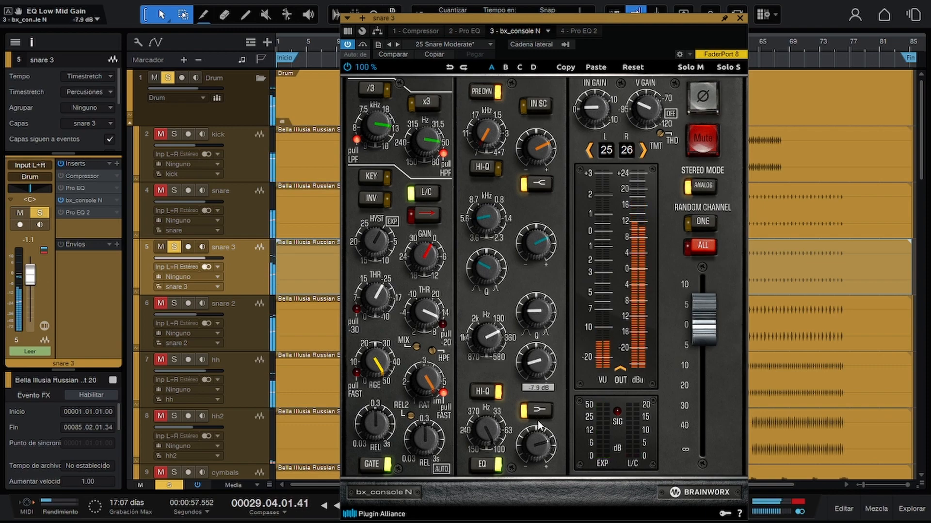
left_click_drag(537, 365, 547, 358)
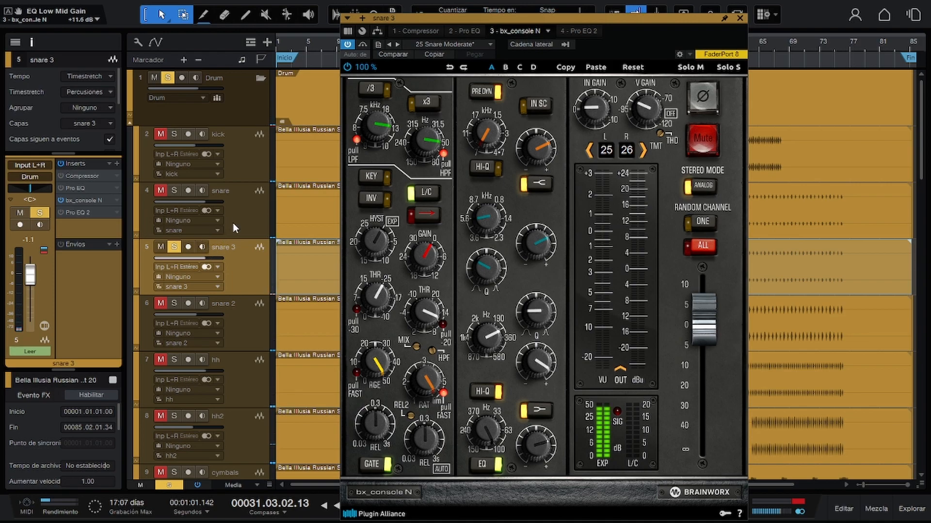
left_click_drag(537, 365, 542, 425)
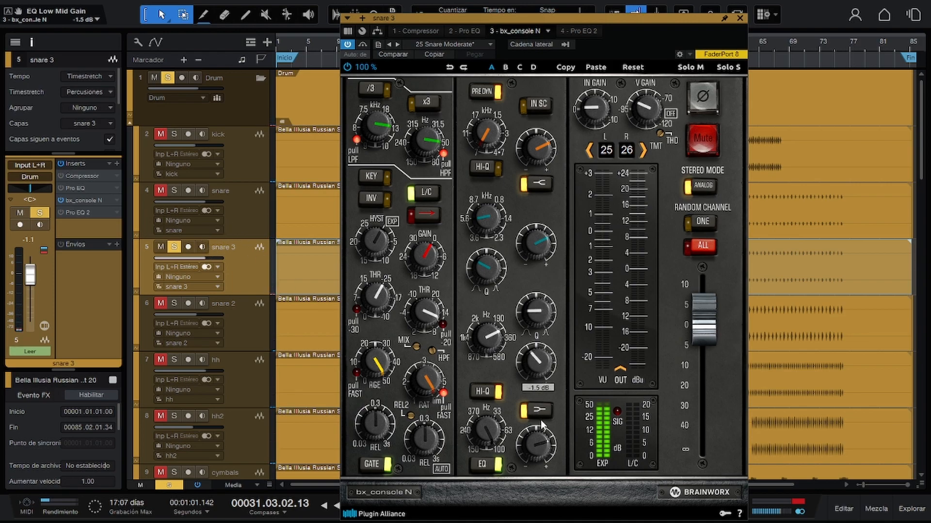
Switch the solo from snare 3 back to the Drum folder and set the EQ's low mid gain to -4.6 dB.
left_click(176, 247)
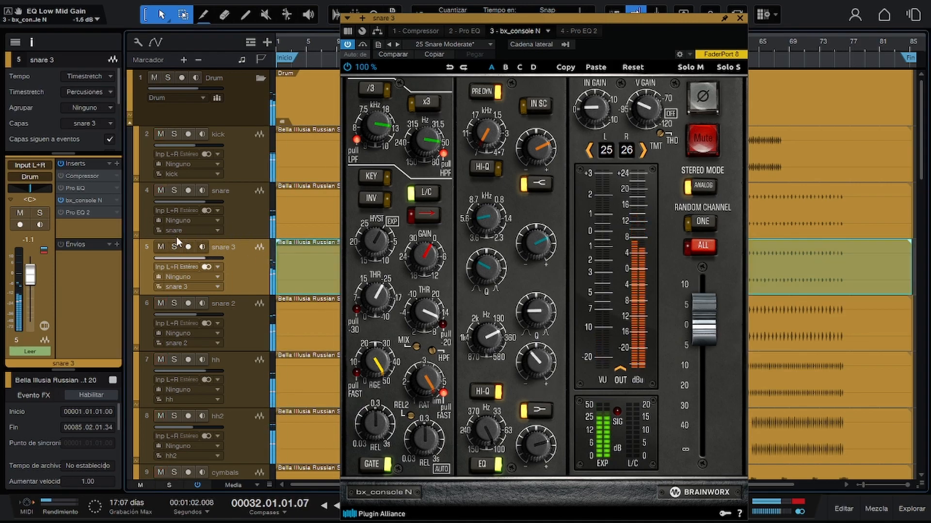
left_click(172, 79)
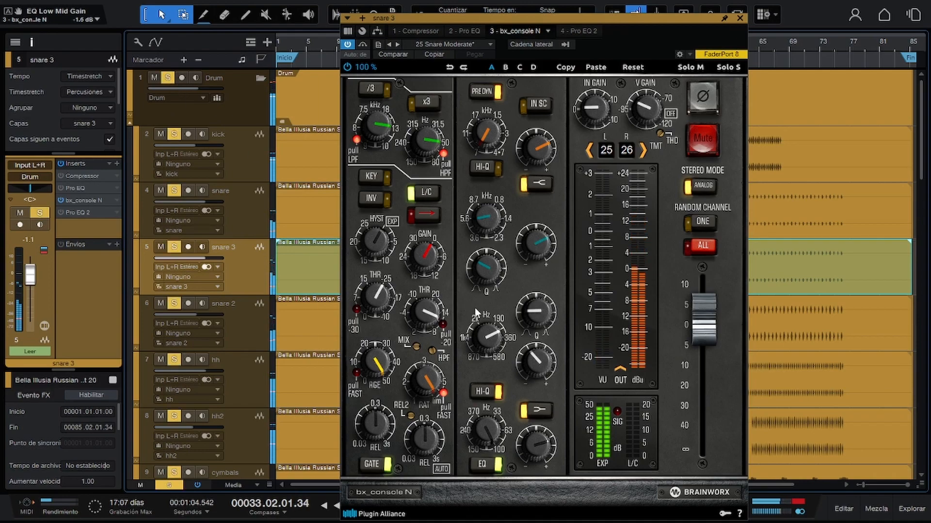
mouse_move(537, 362)
left_mouse_down()
mouse_move(548, 316)
mouse_move(539, 374)
left_mouse_up()
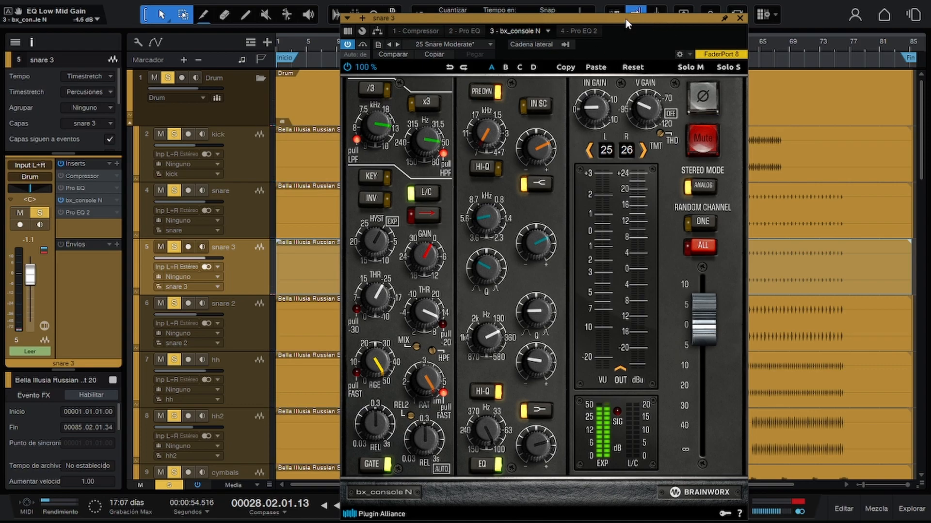
Close the bx_console N window, unsolo the Drum folder and mute the snare 3 track.
left_click_drag(626, 18, 661, 11)
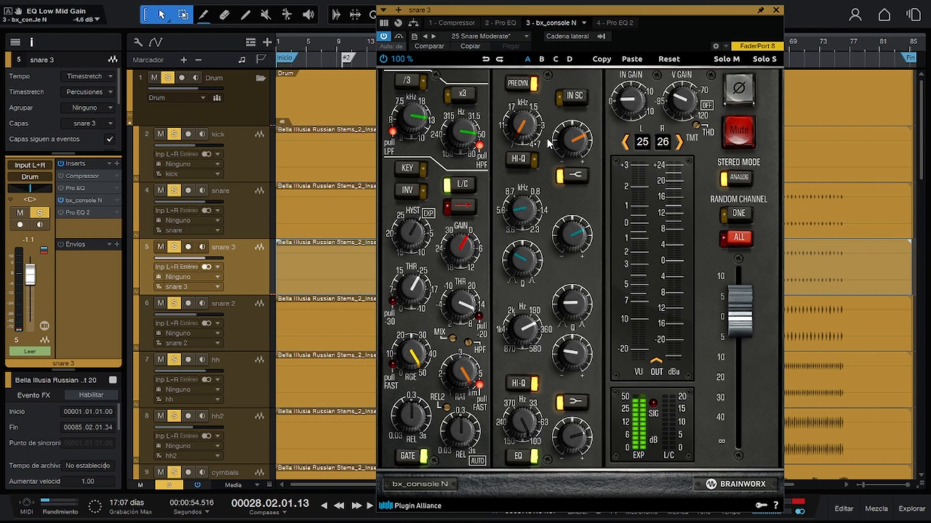
left_click(776, 10)
left_click(168, 78)
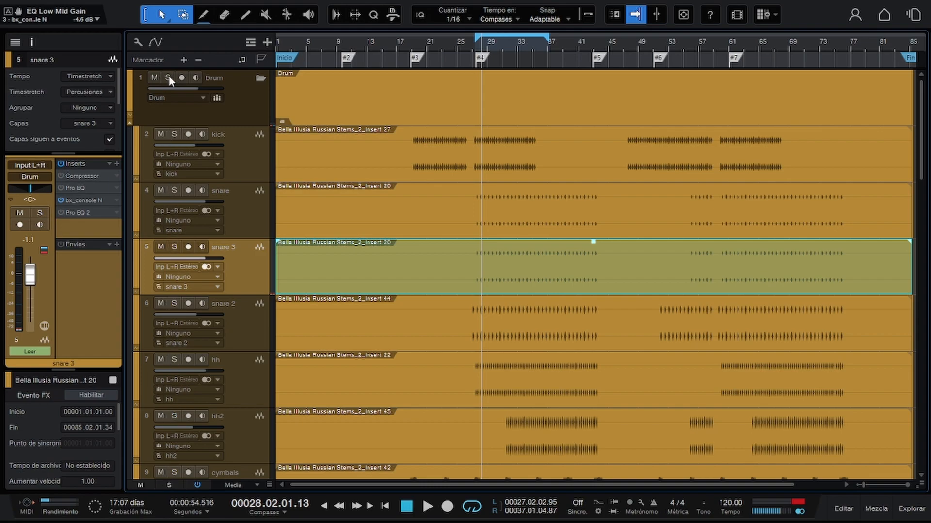
left_click(161, 246)
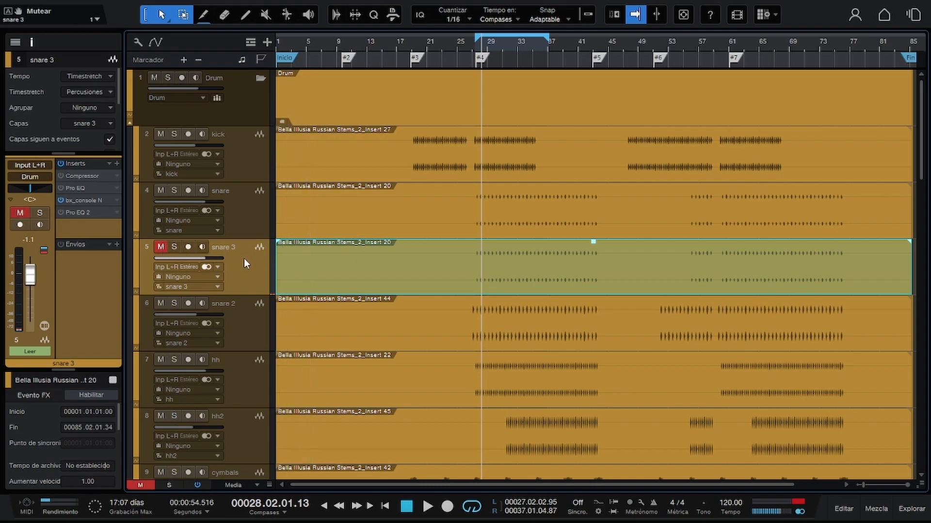
Collapse the Drum folder and select the bas low track.
scroll(244, 258, "down", 3)
scroll(262, 264, "down", 1)
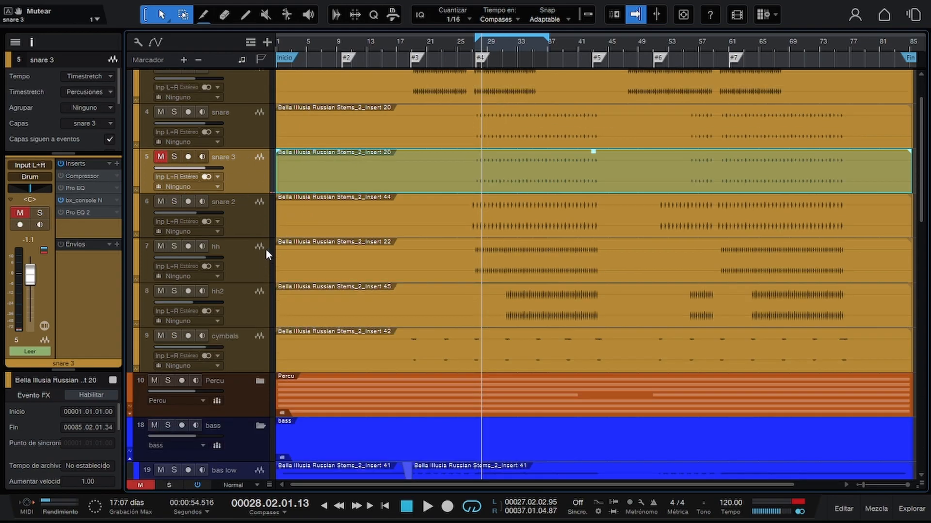
scroll(268, 252, "up", 3)
left_click(262, 79)
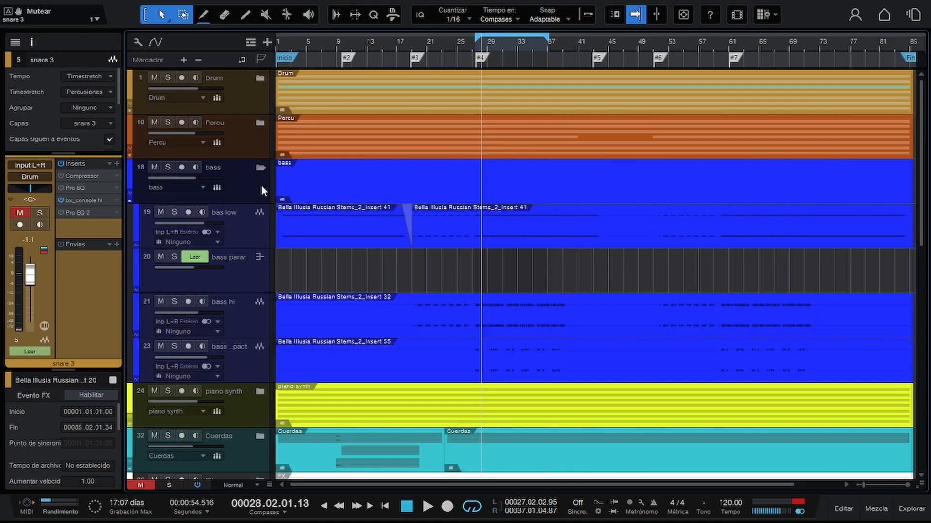
left_click(259, 238)
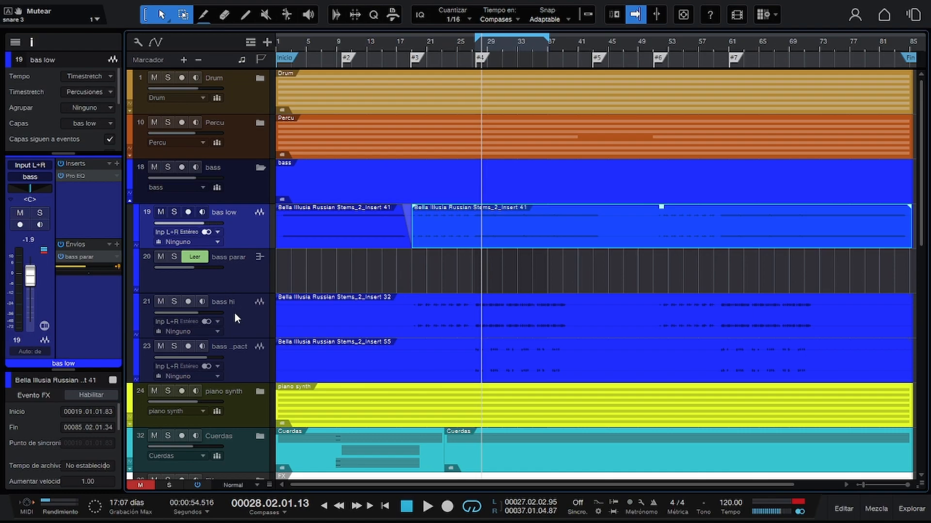
Duplicate the bas low track with its audio events and remove Pro EQ from the duplicate.
key("ctrl+d")
key("w")
left_click_drag(820, 251, 344, 259)
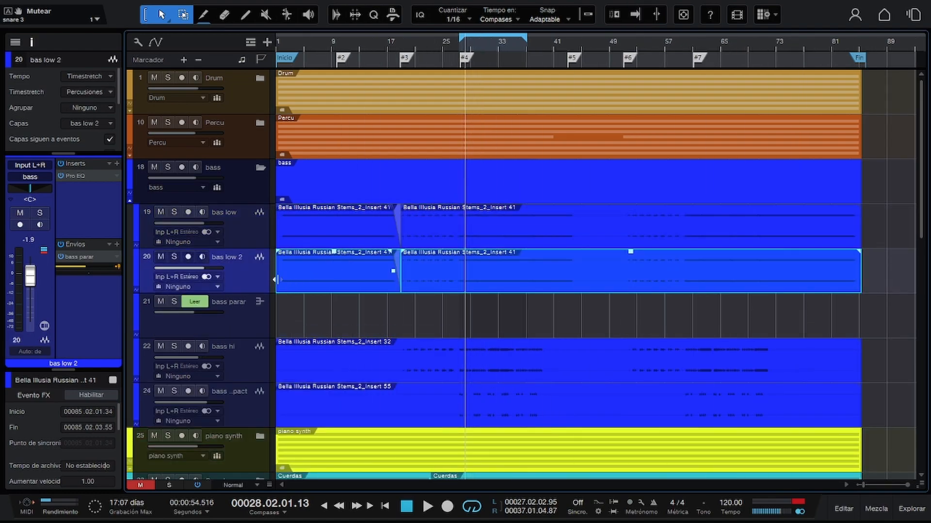
right_click(116, 173)
left_click(128, 301)
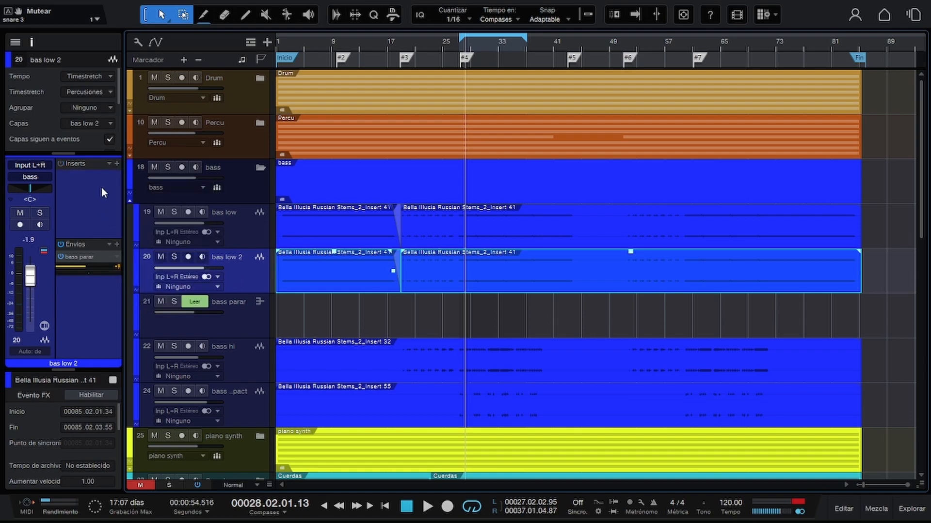
Load the Motown Bass preset effect chain from the Bass category onto the bas low 2 track.
left_click(107, 162)
left_click(157, 205)
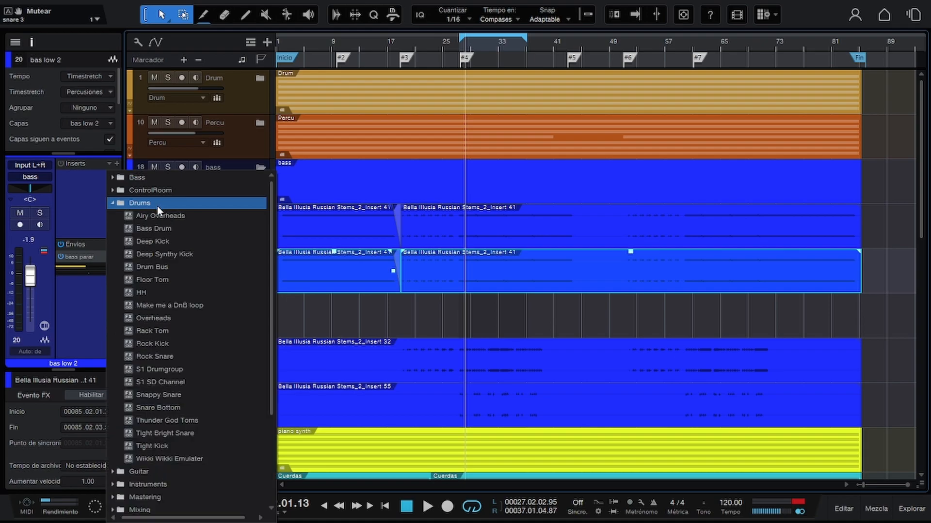
left_click(156, 178)
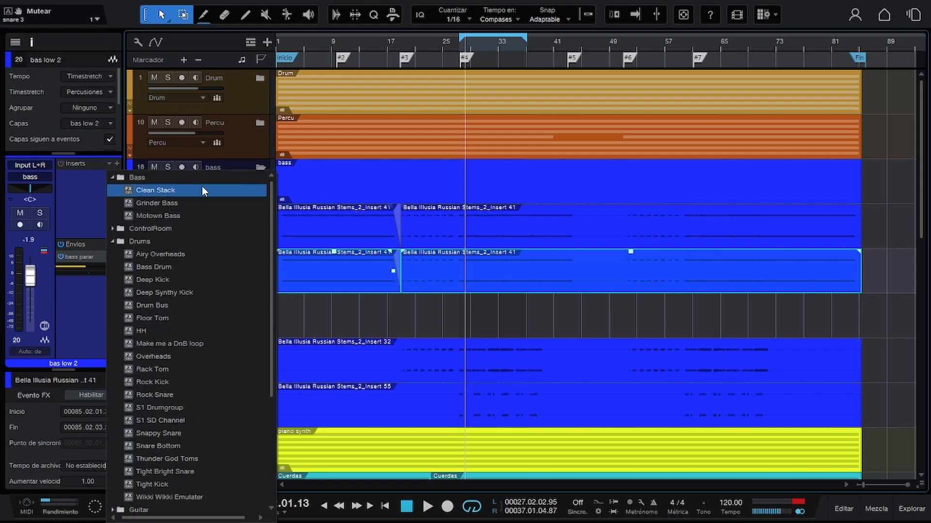
left_click(187, 215)
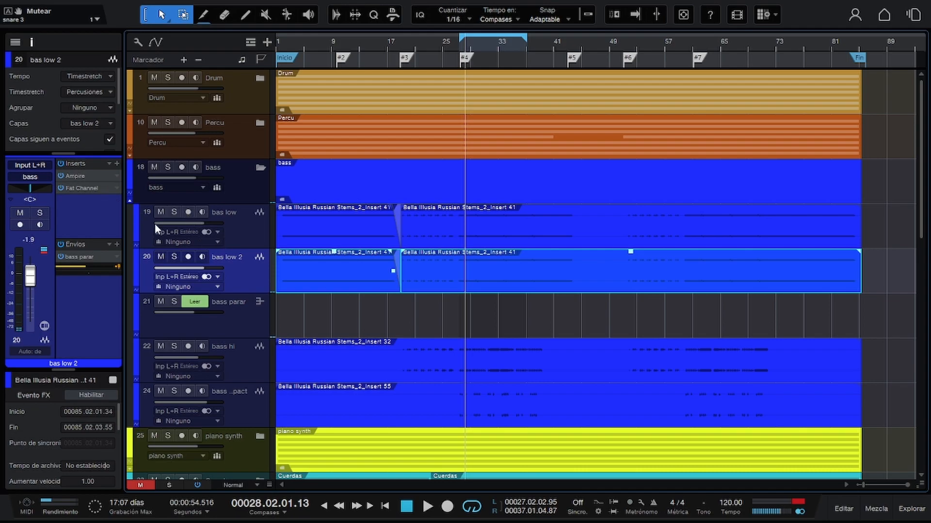
Solo the bas low 2 track, start playback and open its Ampire insert.
key("s")
key("space")
left_click(83, 175)
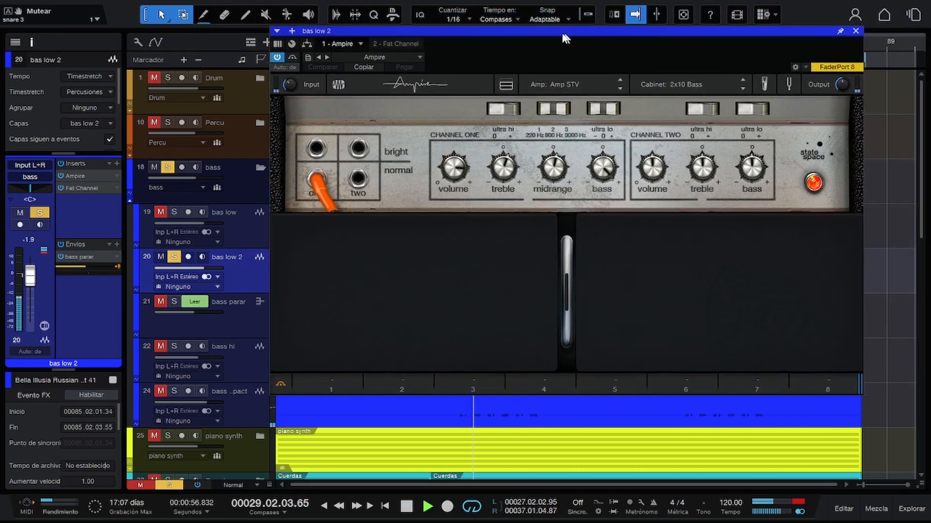
left_click_drag(563, 34, 542, 11)
Compare the bass with Fat Channel bypassed and re-enabled, checking Ampire in between, and stop playback.
left_click(310, 82)
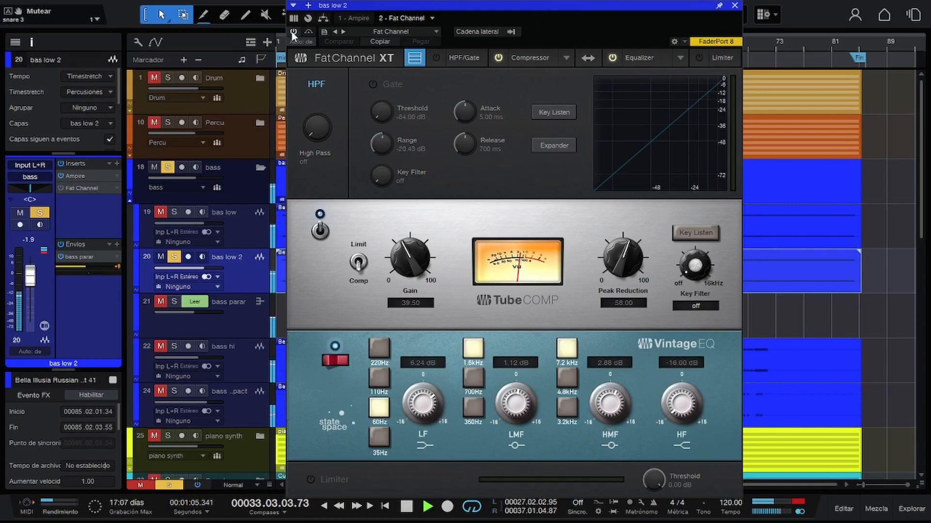
left_click(339, 19)
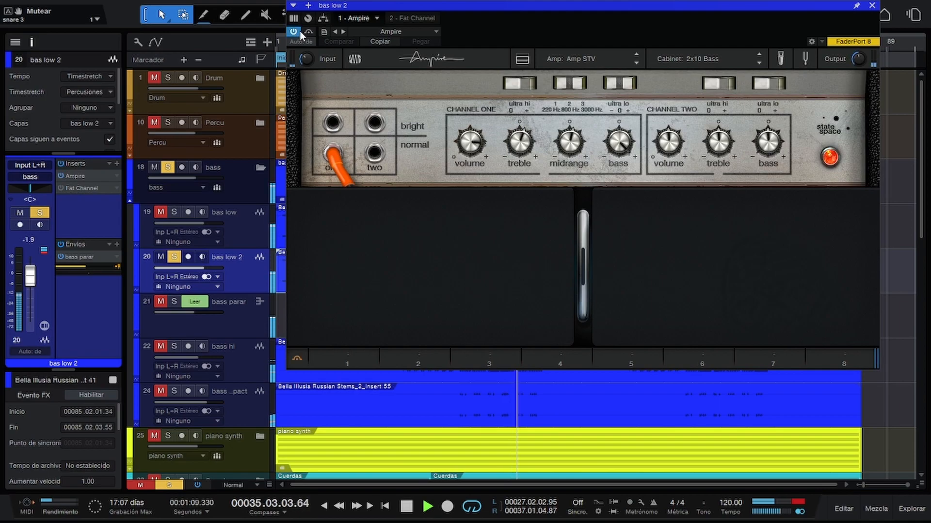
left_click(418, 19)
left_click(292, 32)
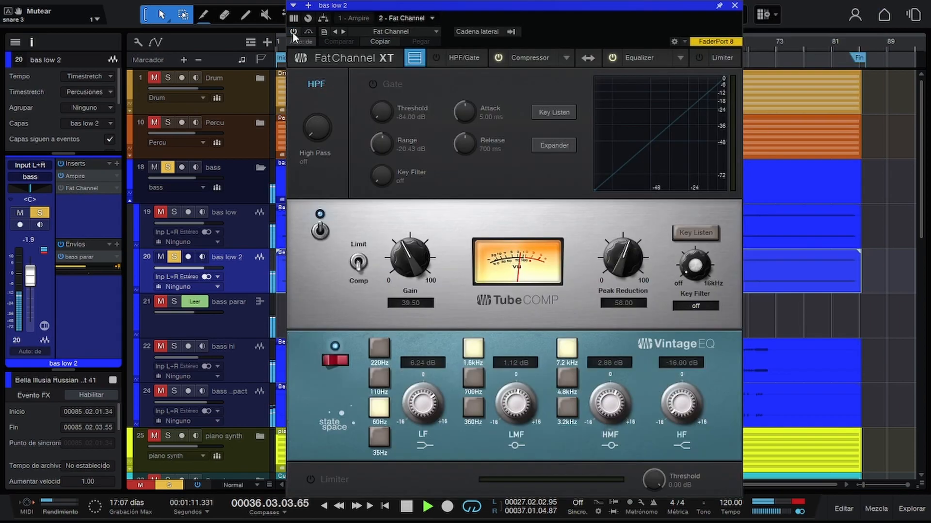
key("space")
Replace the inserts on bas low 2 with the Clean Stack preset effect chain from the Bass category.
left_click(108, 162)
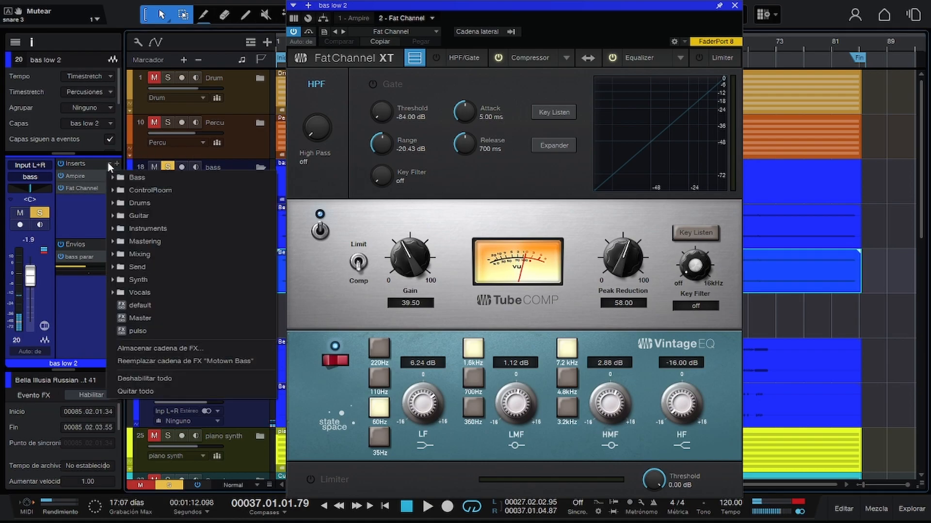
left_click(147, 175)
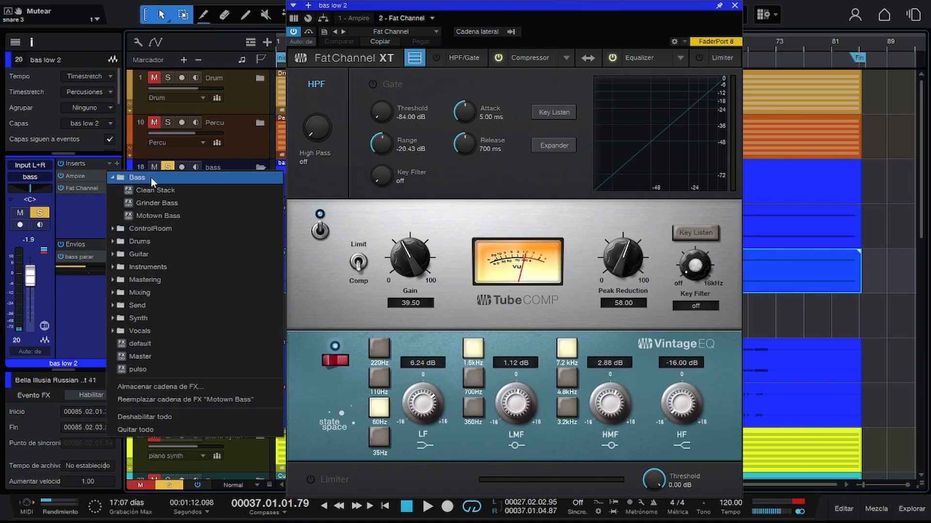
left_click(195, 190)
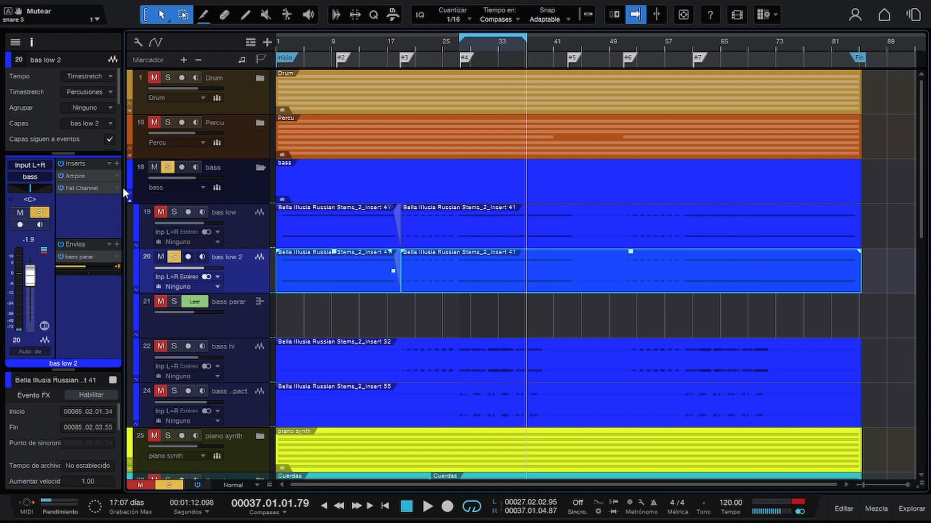
Inspect the Clean Stack chain's two effects and audition it with Fat Channel bypassed, switching Ampire off and on.
left_click(78, 177)
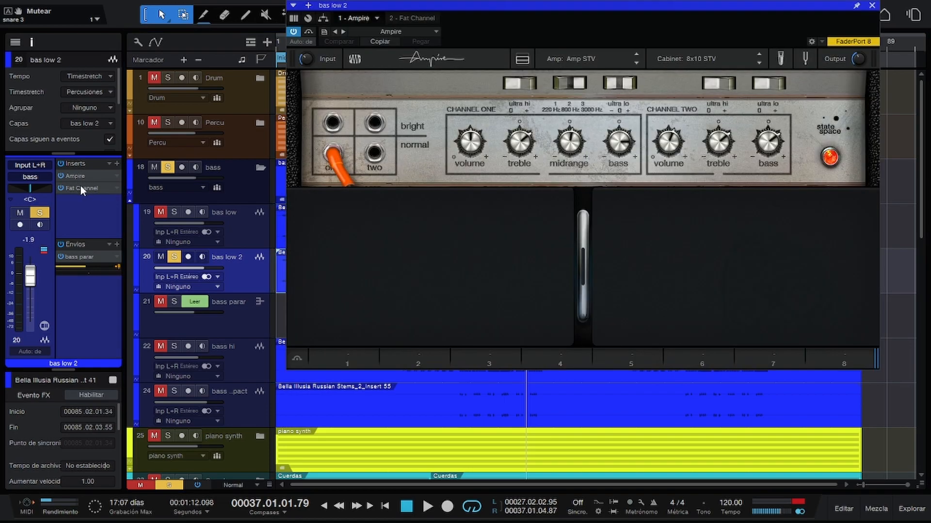
left_click(81, 187)
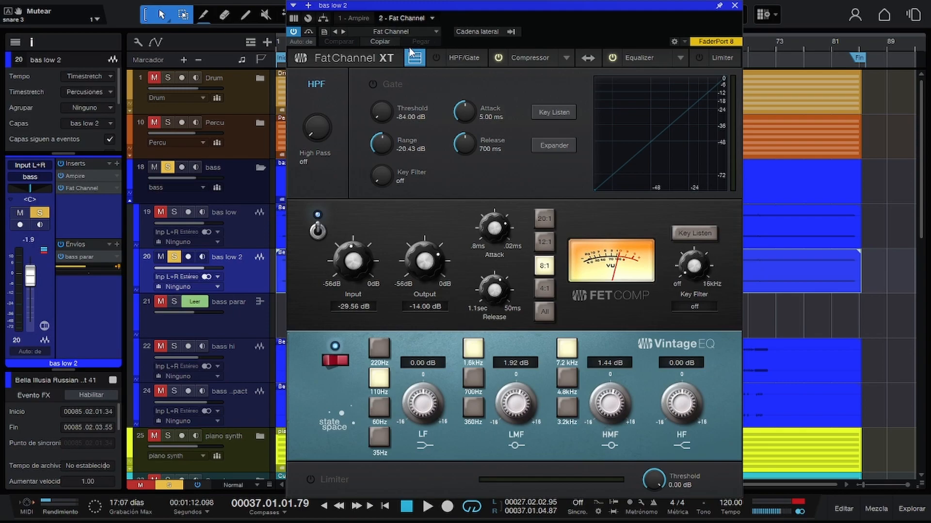
left_click(345, 19)
key("space")
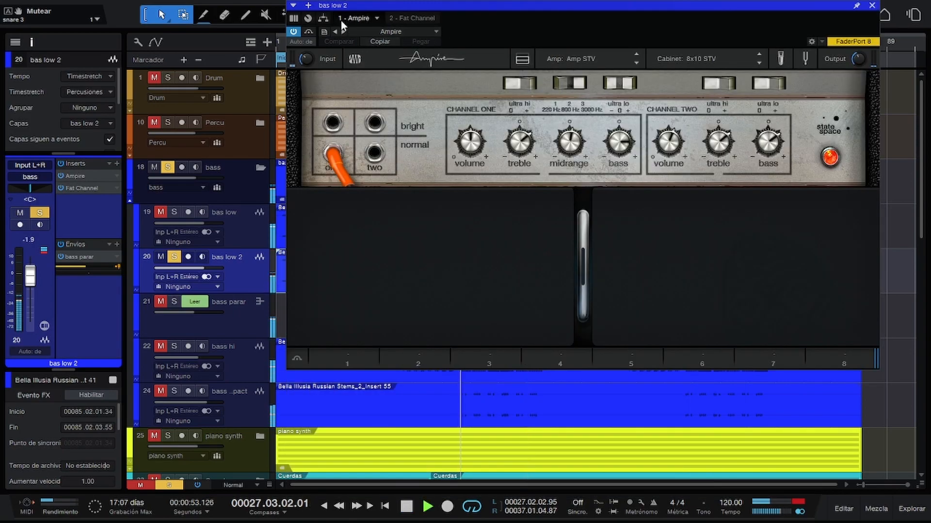
left_click(61, 187)
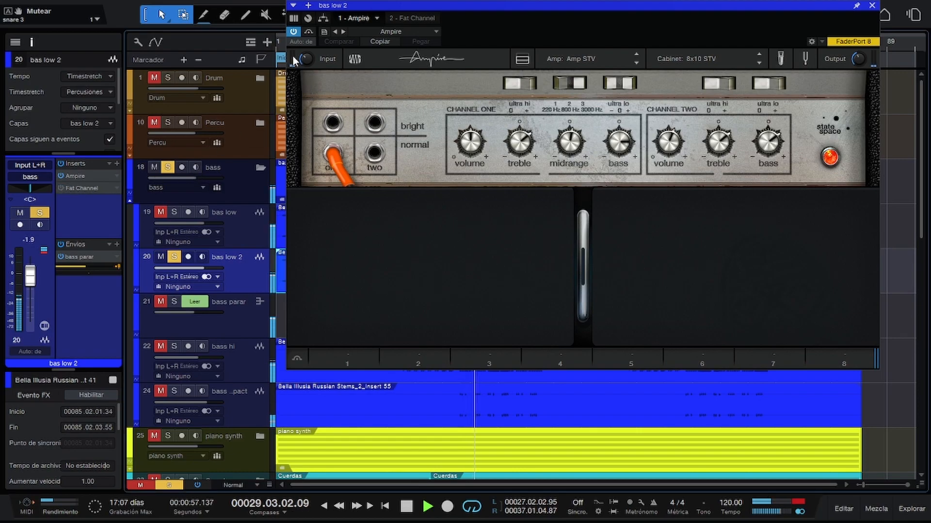
left_click(295, 32)
left_click(295, 32)
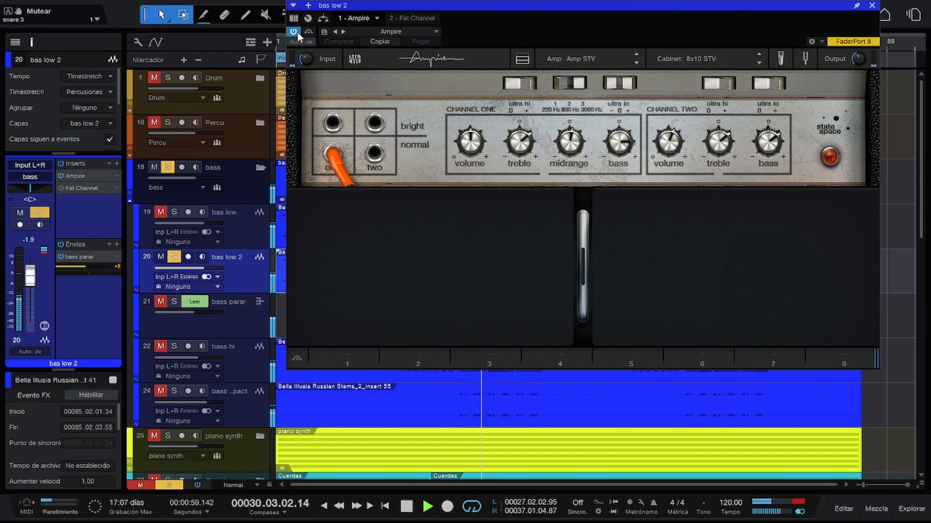
key("space")
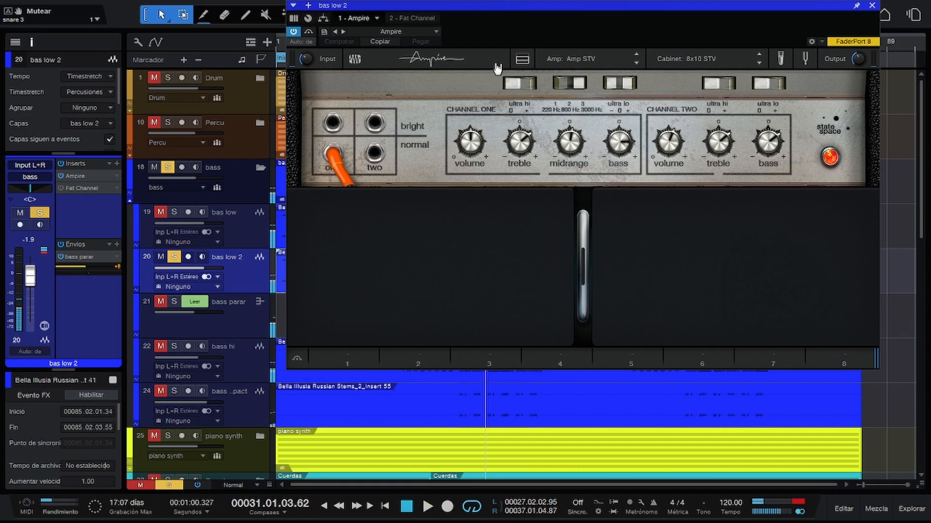
Examine Ampire's selectable amp models and its microphone controls.
left_click(527, 62)
left_click(526, 61)
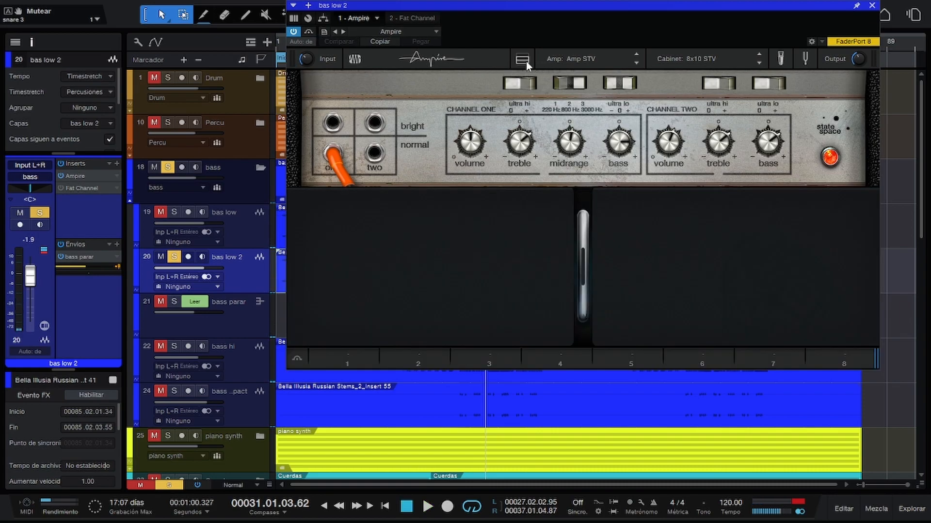
left_click(572, 60)
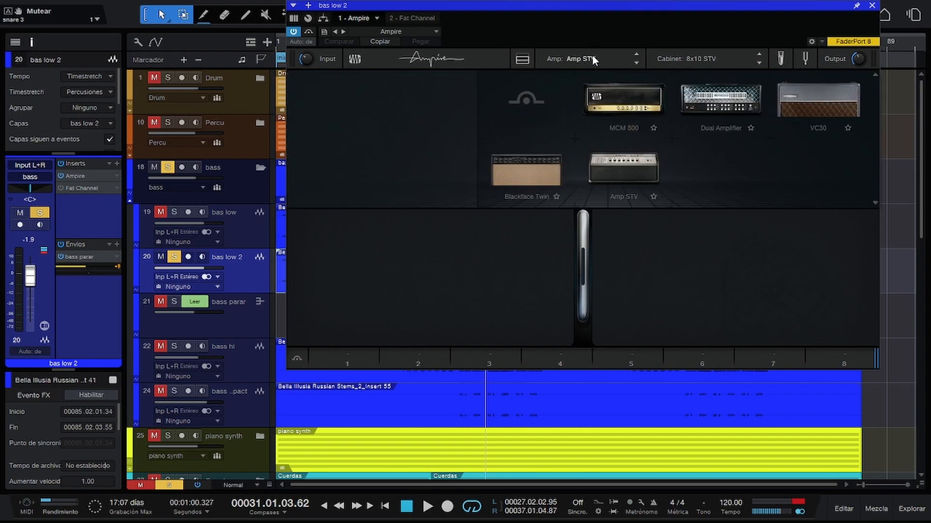
left_click(592, 55)
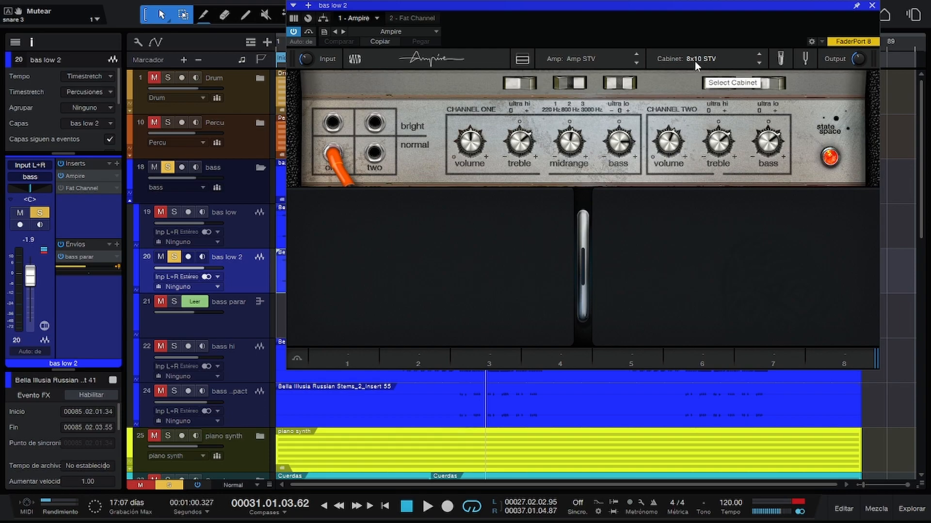
left_click(780, 58)
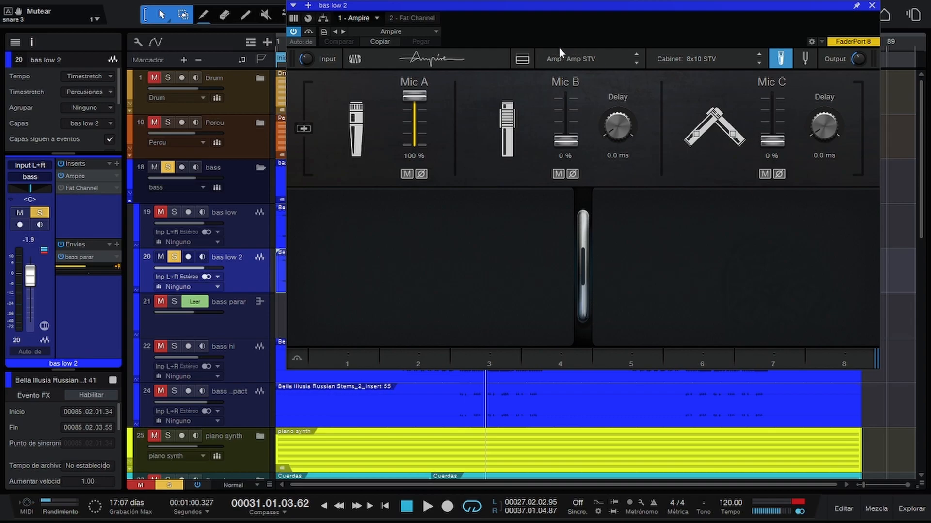
Re-enable Fat Channel and compare the bass with its FET compressor off and on during playback.
left_click(407, 18)
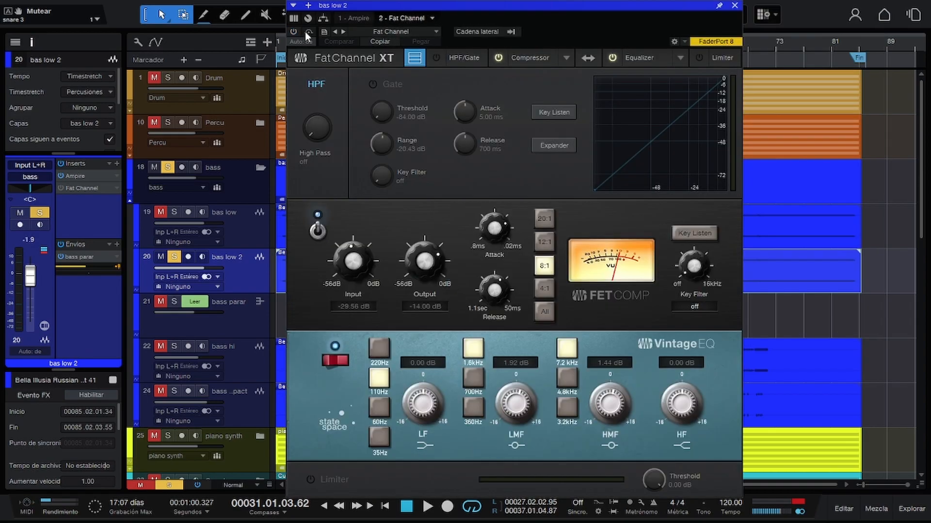
left_click(293, 31)
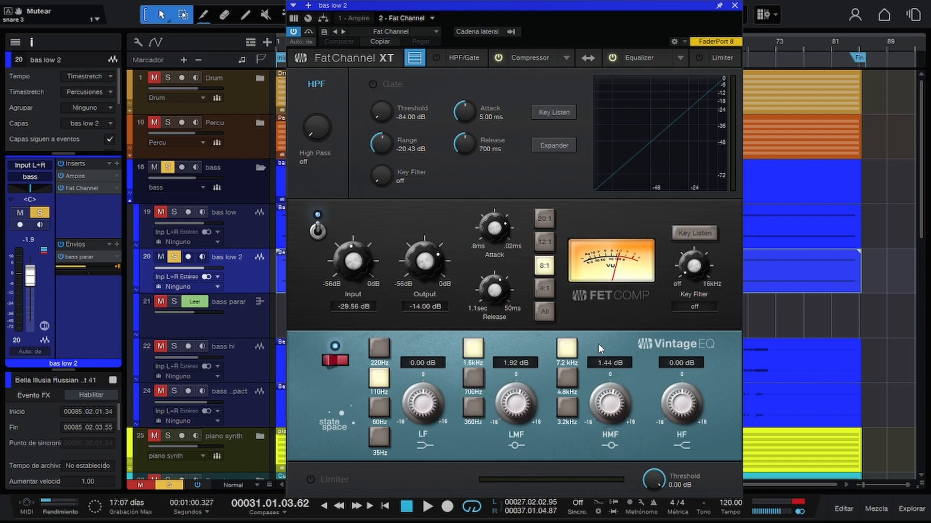
key("space")
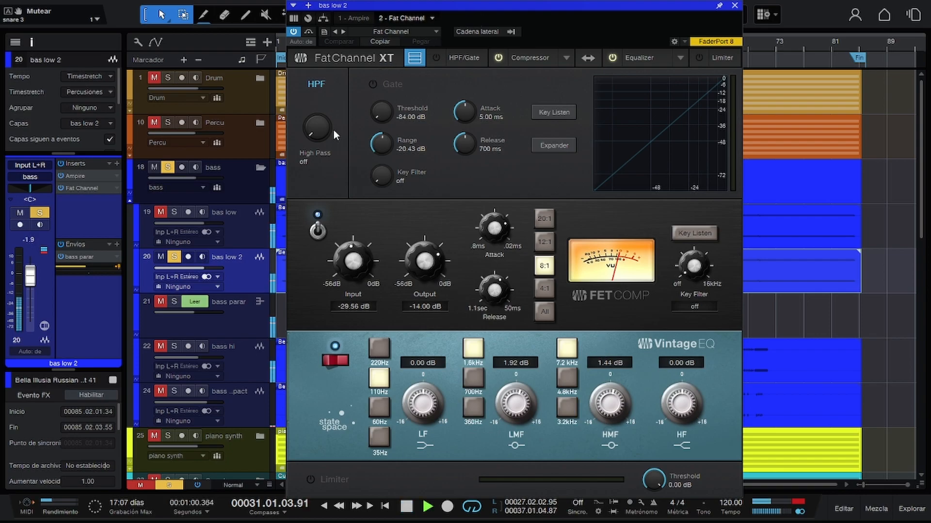
left_click(317, 232)
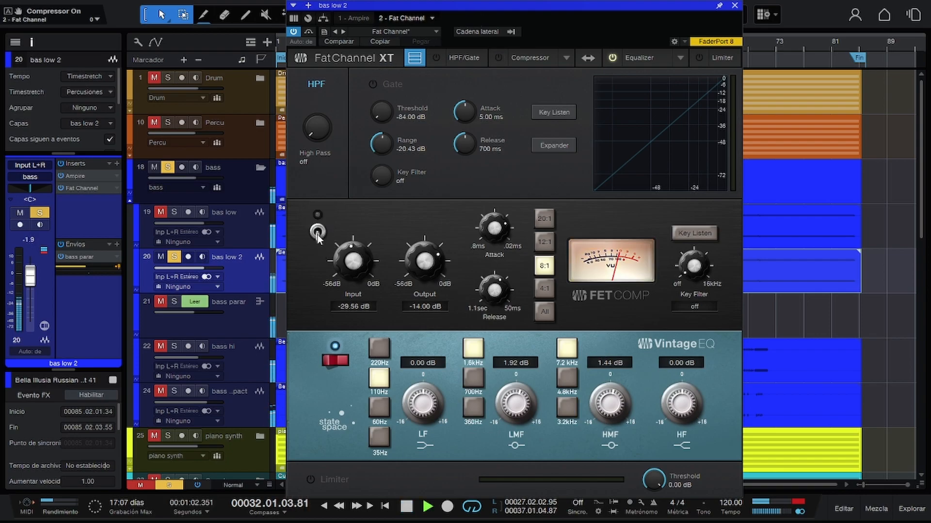
left_click(318, 232)
key("space")
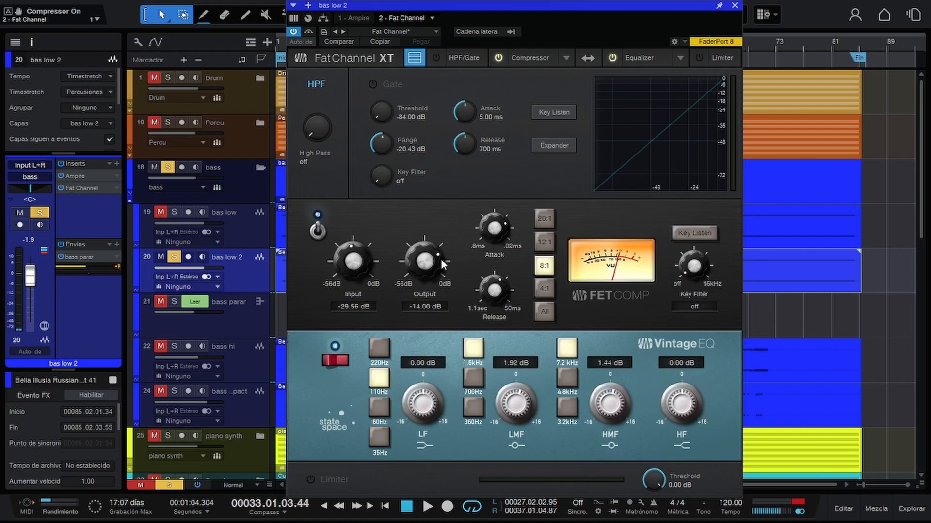
During playback, set the FET compressor's input to -21.44 dB and its output to -16.24 dB.
key("space")
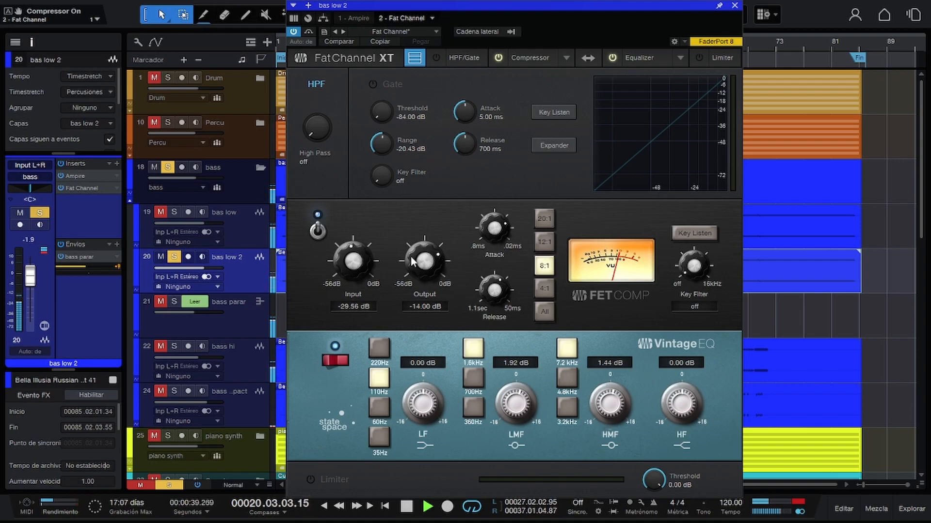
key("space")
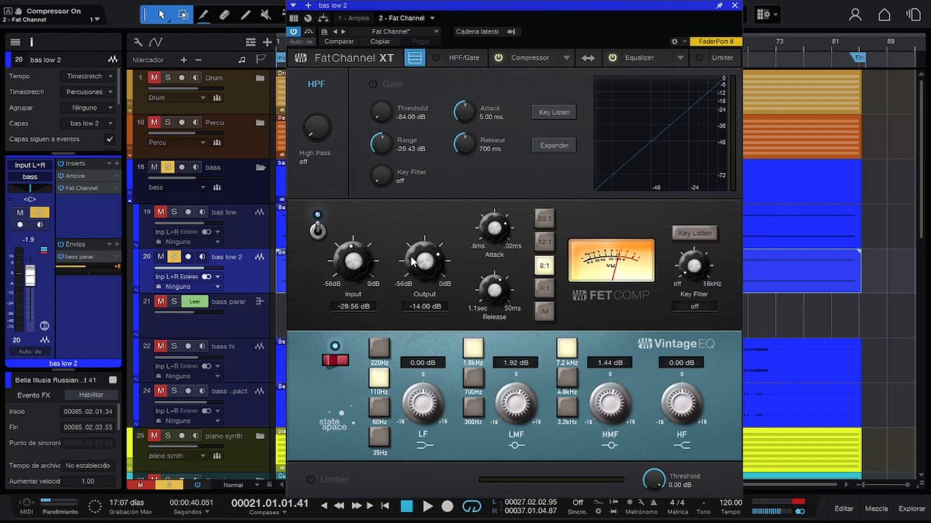
key("space")
left_click_drag(344, 273, 352, 262)
left_click_drag(353, 250, 353, 261)
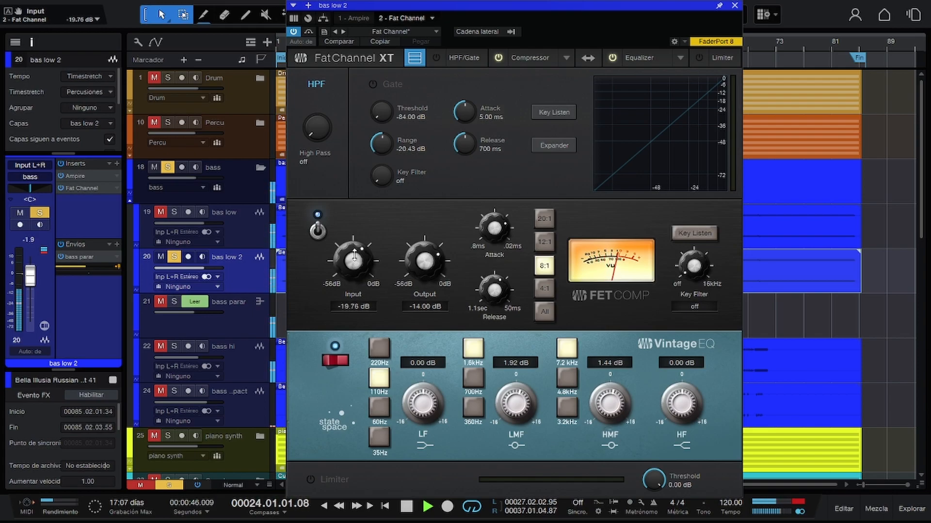
left_click_drag(410, 258, 411, 263)
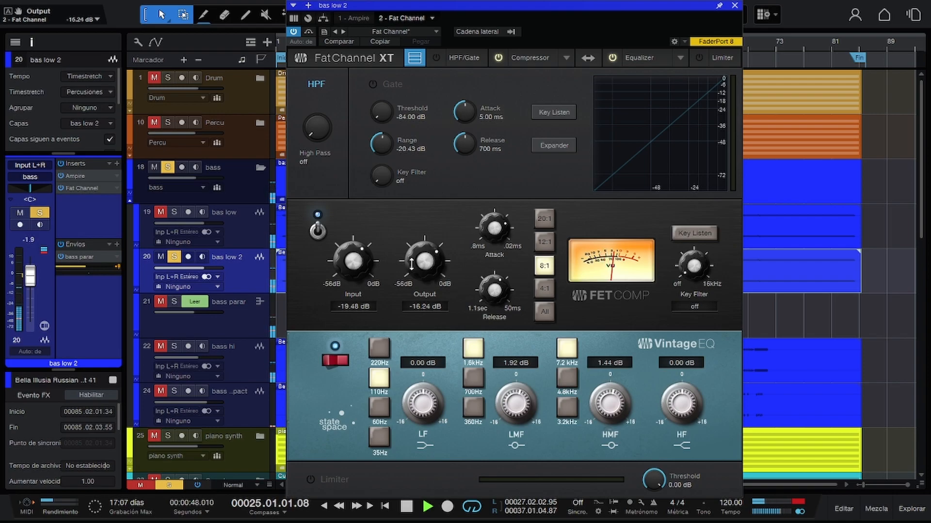
left_click_drag(355, 261, 355, 266)
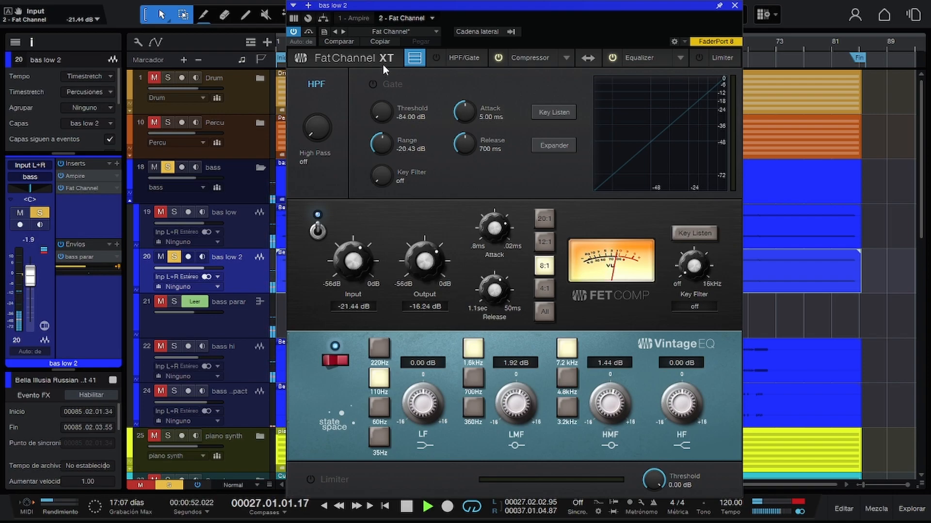
With the Vintage EQ temporarily bypassed, set the FET compressor's input to -24.52 dB and output to -12.32 dB.
left_click(334, 361)
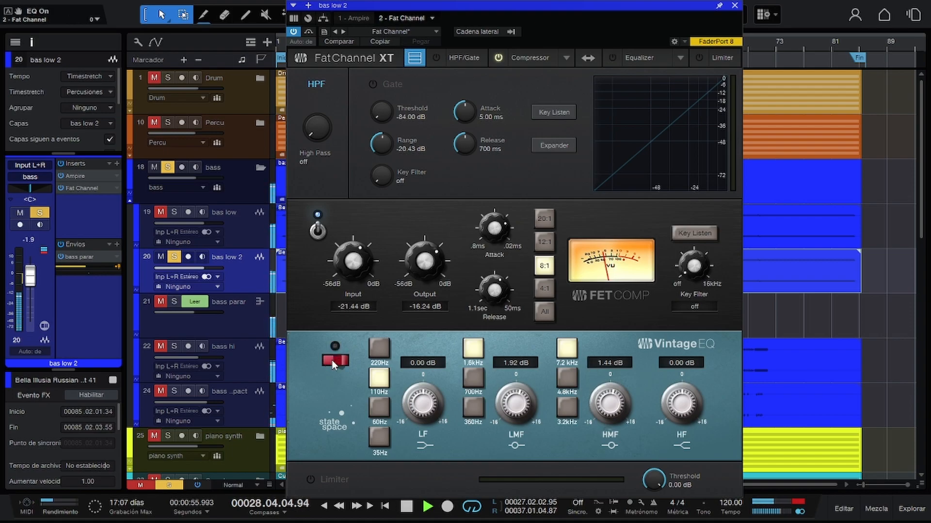
left_click_drag(450, 275, 373, 268)
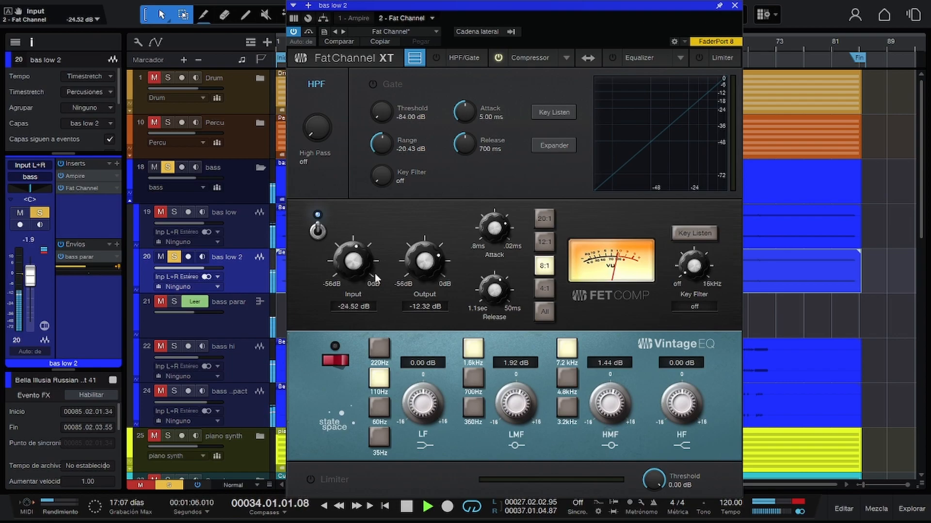
left_click(340, 359)
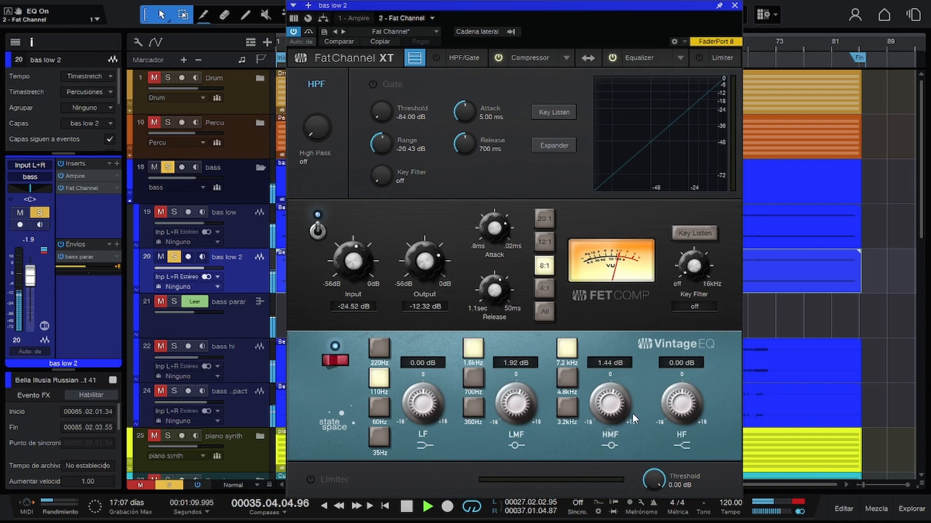
Set the Vintage EQ's HMF gain to 3.20 dB and HF gain to -6.40 dB, and unsolo bas low 2.
left_click_drag(619, 412, 679, 426)
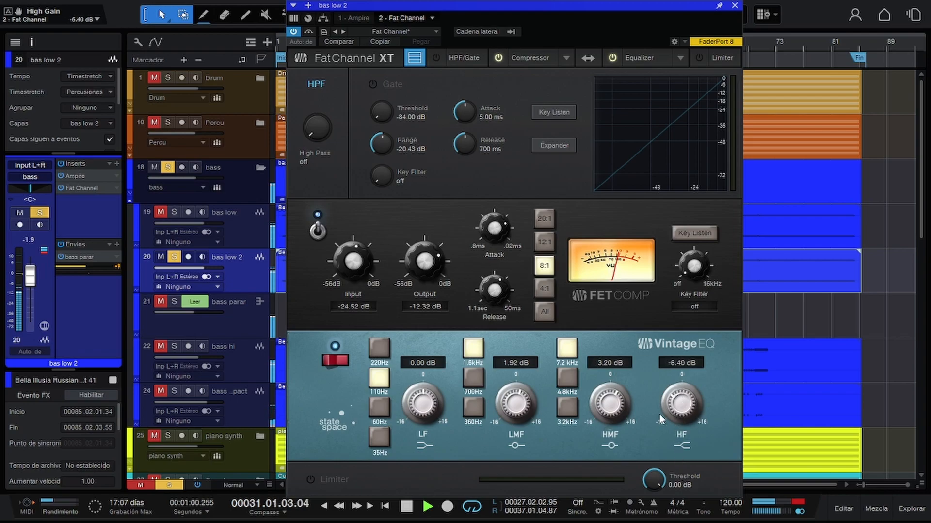
left_click(175, 257)
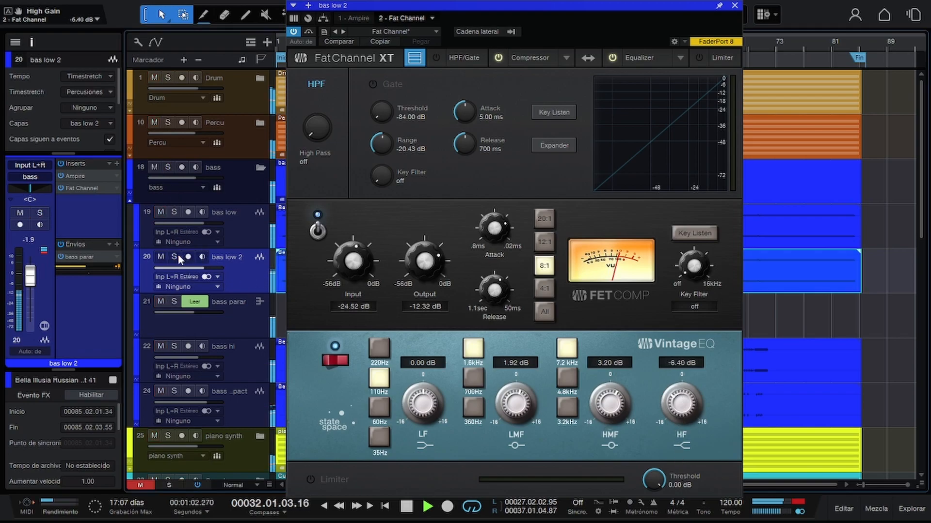
Mute bas low, turn off the bass parar send on bas low 2, and raise bas low 2's volume to +3.3 dB.
left_click(161, 214)
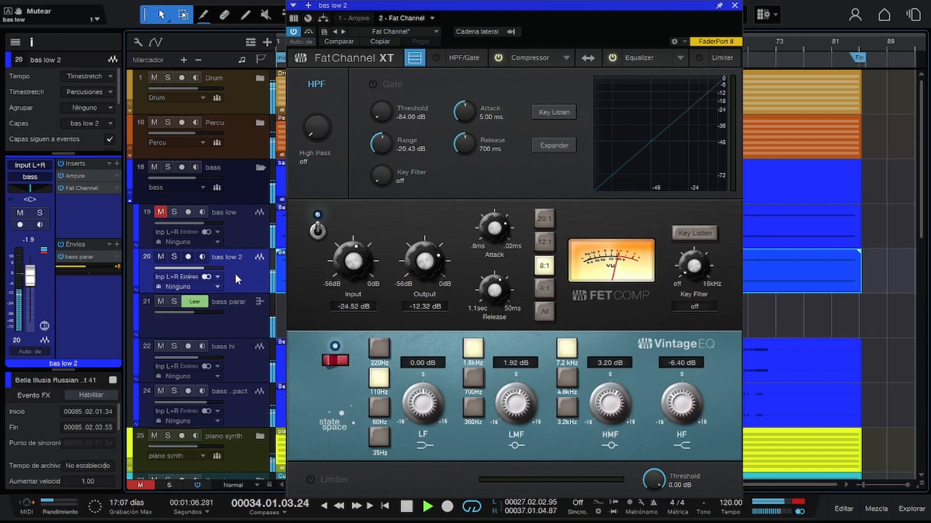
left_click_drag(34, 282, 34, 272)
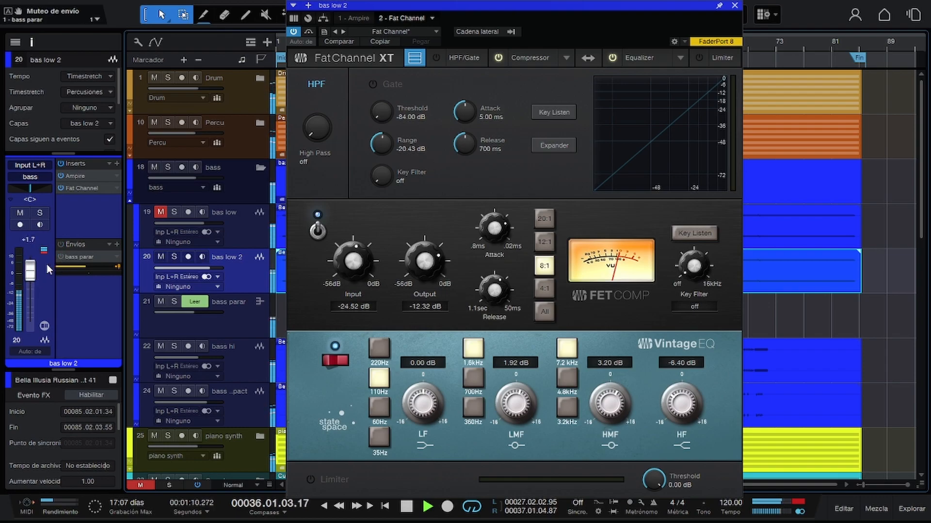
left_click_drag(32, 277, 33, 274)
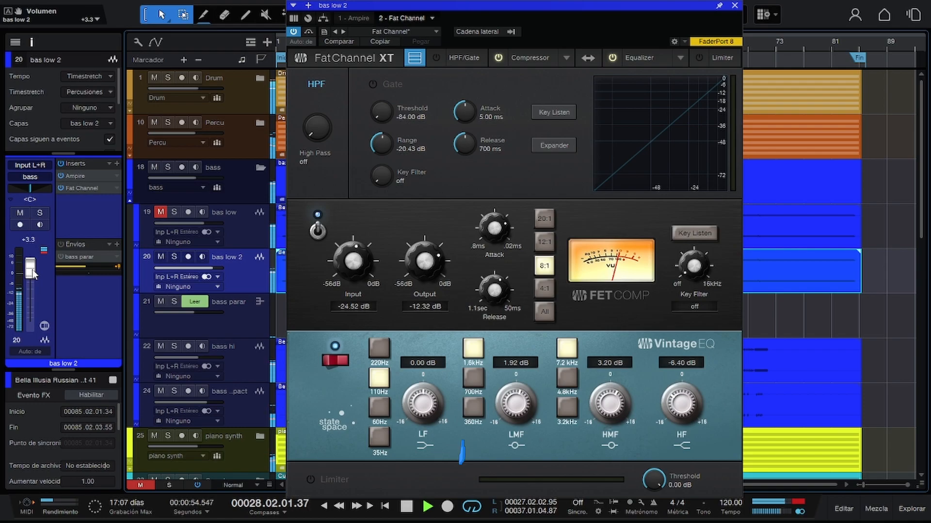
Audition the soloed bass and Drum folders with bass hi and bass impact left out, and clear all solos.
left_click(167, 167)
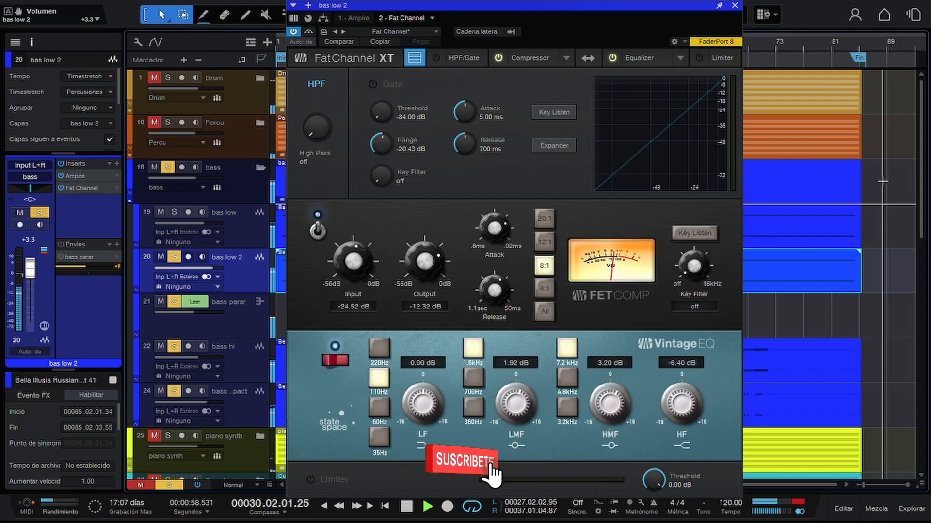
left_click(168, 76)
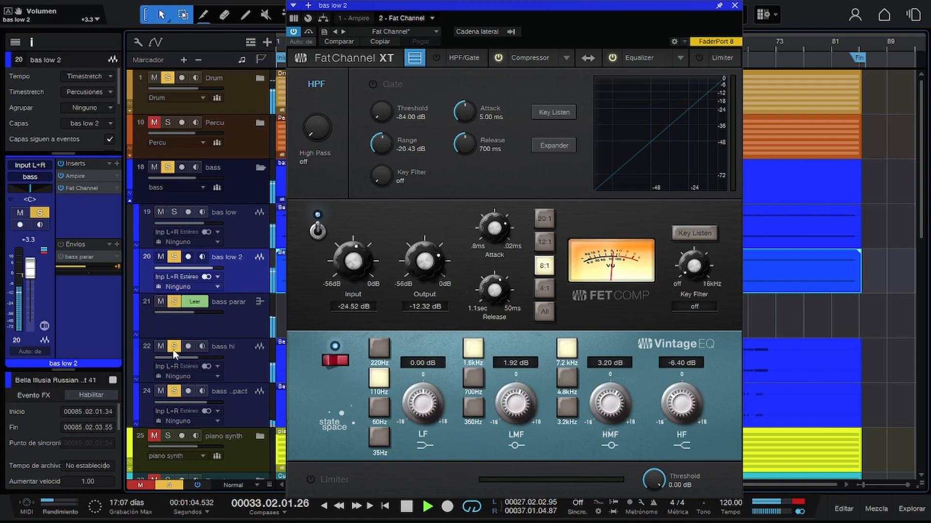
left_click(173, 390)
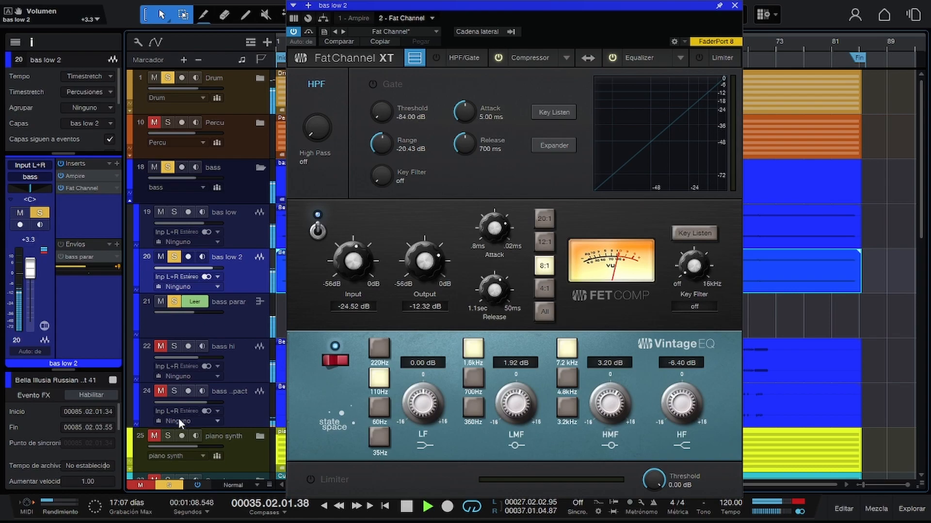
left_click(168, 436)
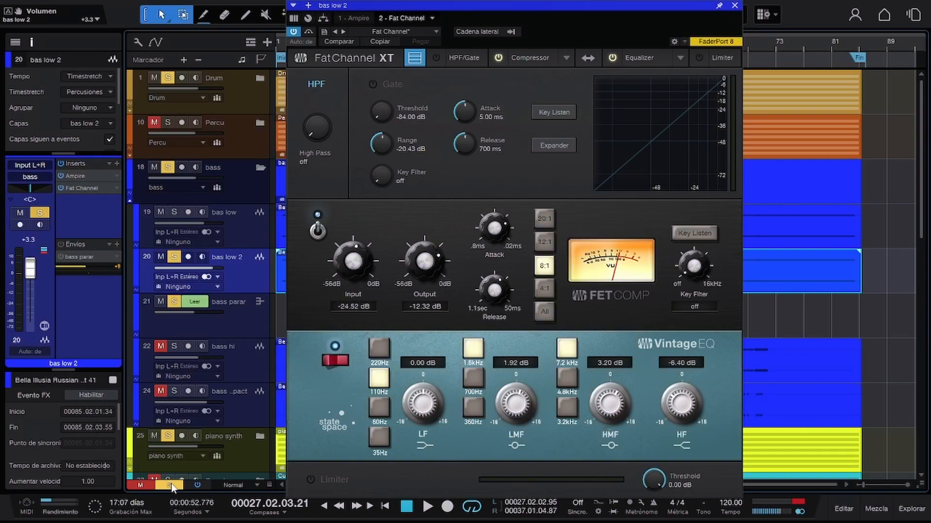
key("space")
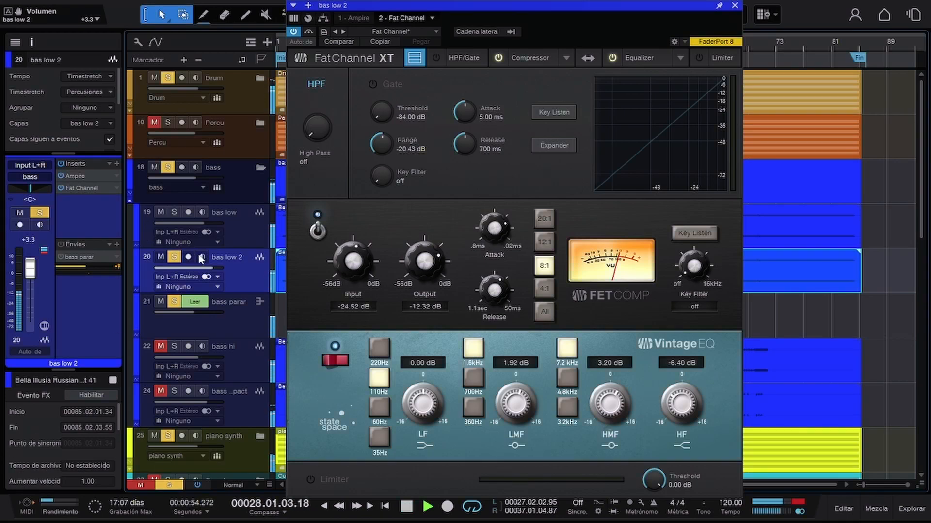
left_click(170, 485)
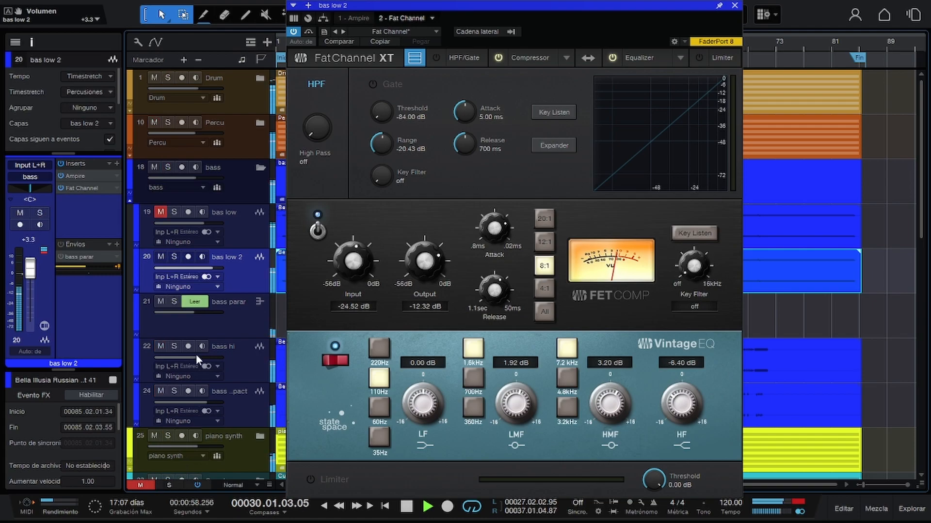
Lower bas low 2's volume to +0.6 dB, stop playback, and close its Fat Channel window.
left_click_drag(30, 270, 31, 275)
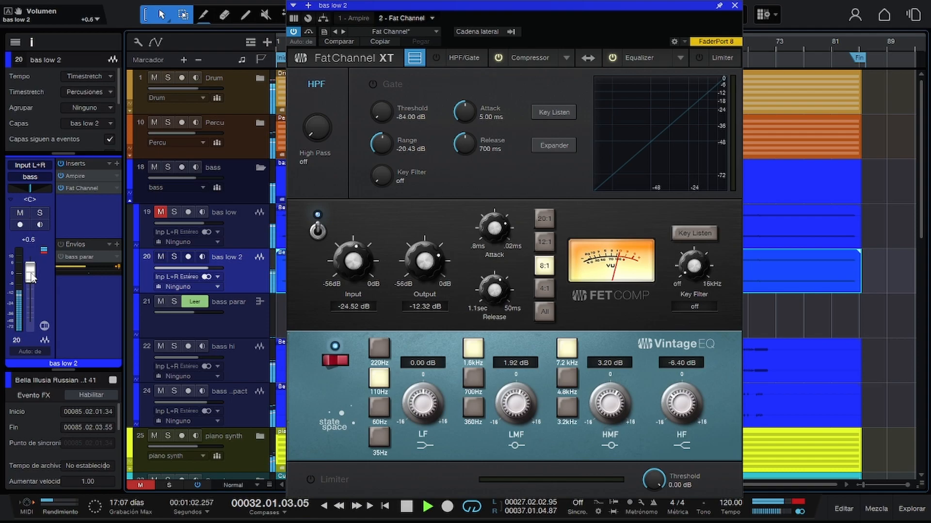
key("space")
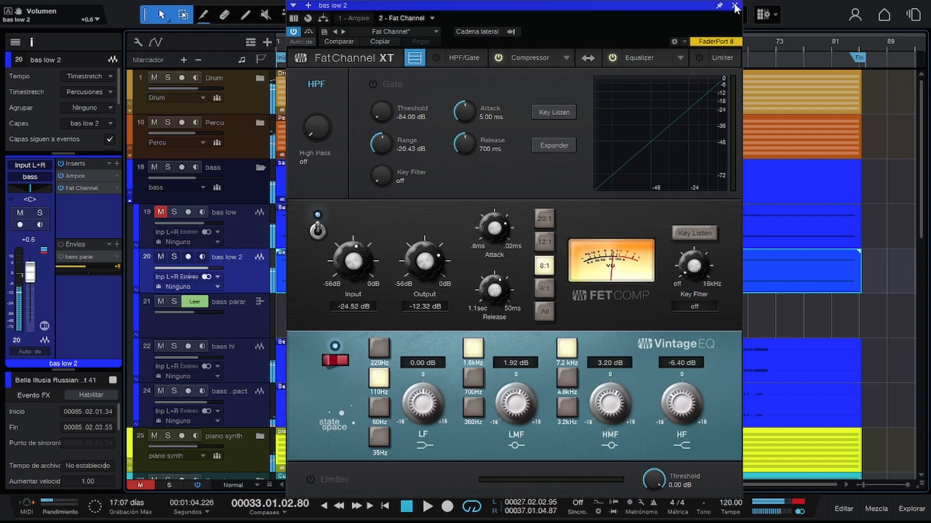
left_click(735, 7)
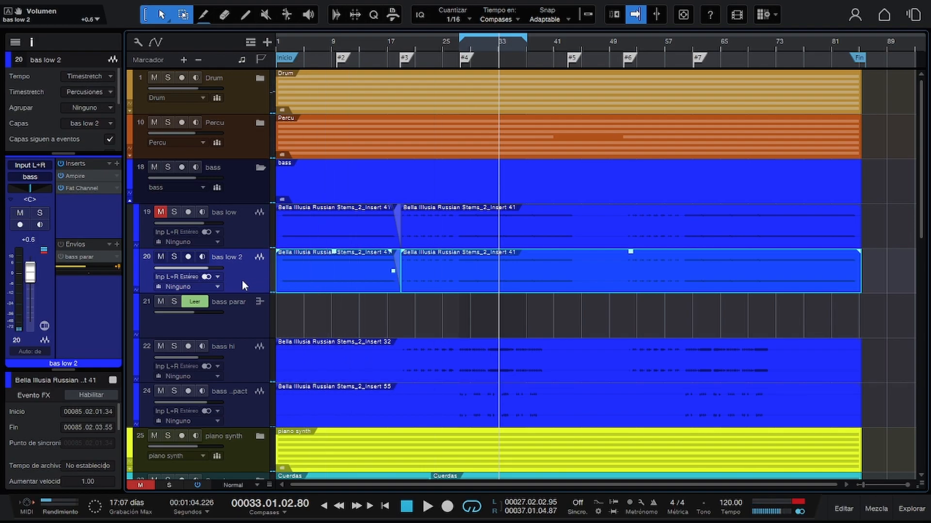
During playback, audition bas low 2, bass hi and bass impact by soloing these bass tracks.
key("s")
key("space")
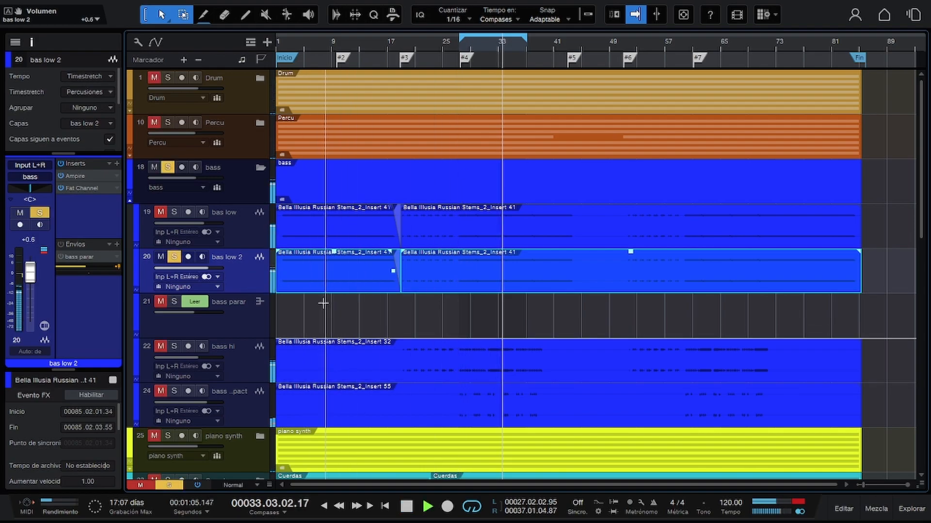
left_click(233, 369)
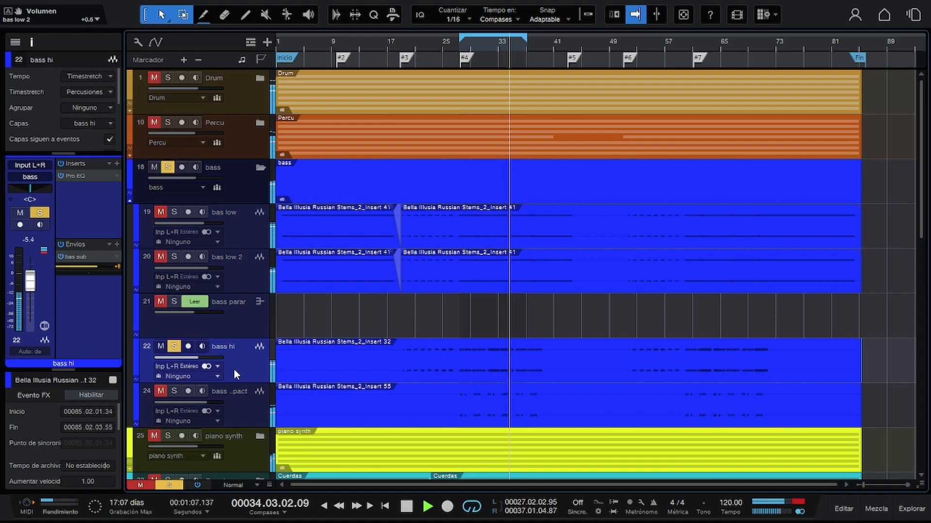
left_click(243, 413)
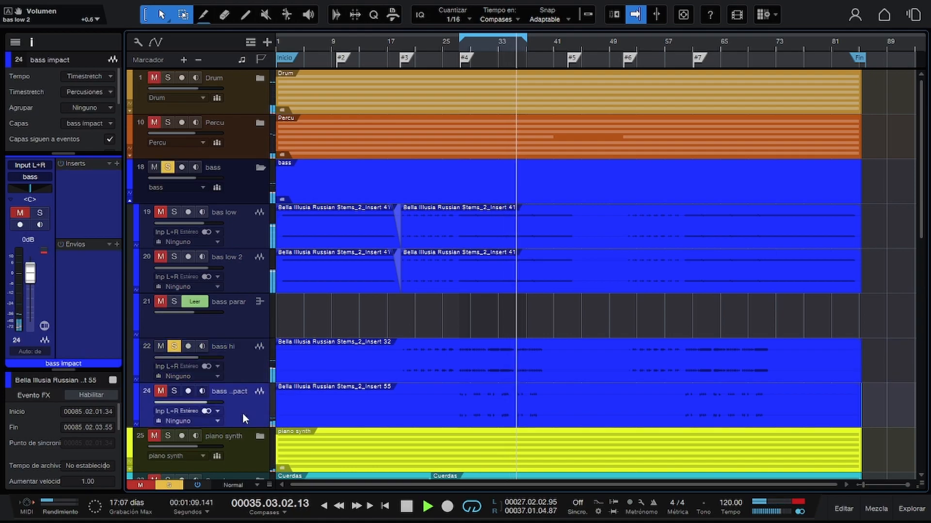
left_click(246, 361)
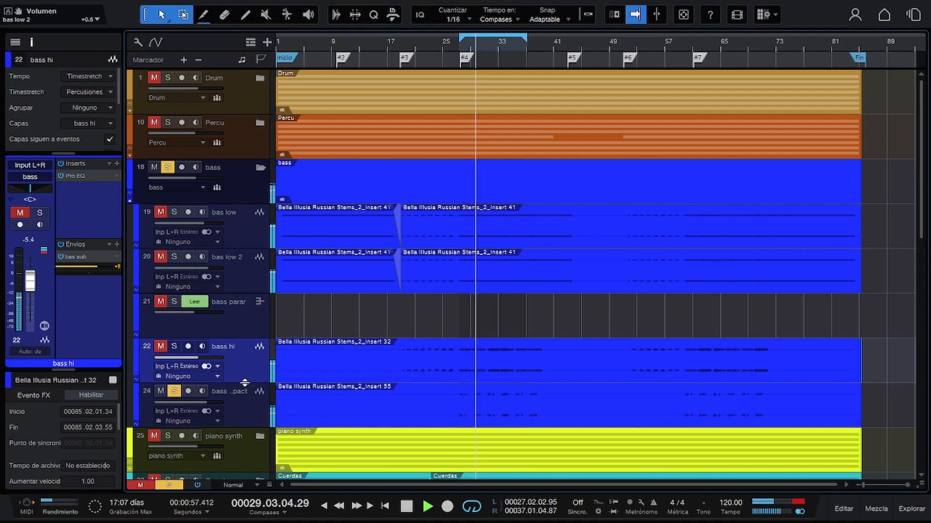
key("s")
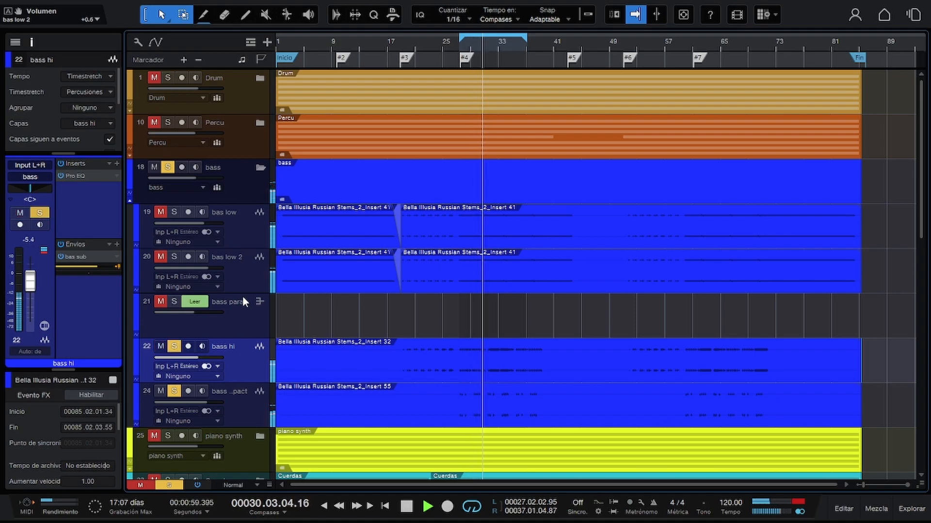
With the whole bass folder soloed in playback, set bas low 2's volume to -1.8 dB, then stop and unsolo the folder.
left_click(167, 167)
left_click(167, 167)
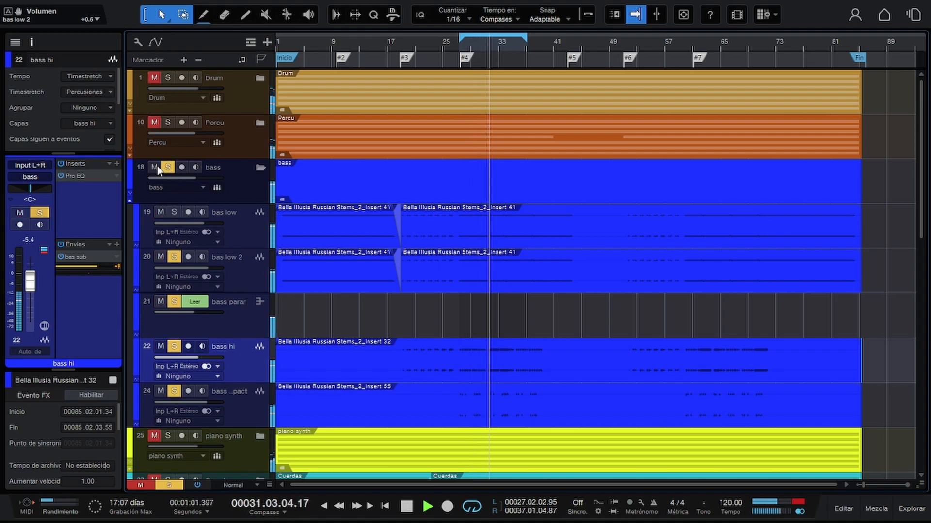
left_click(250, 272)
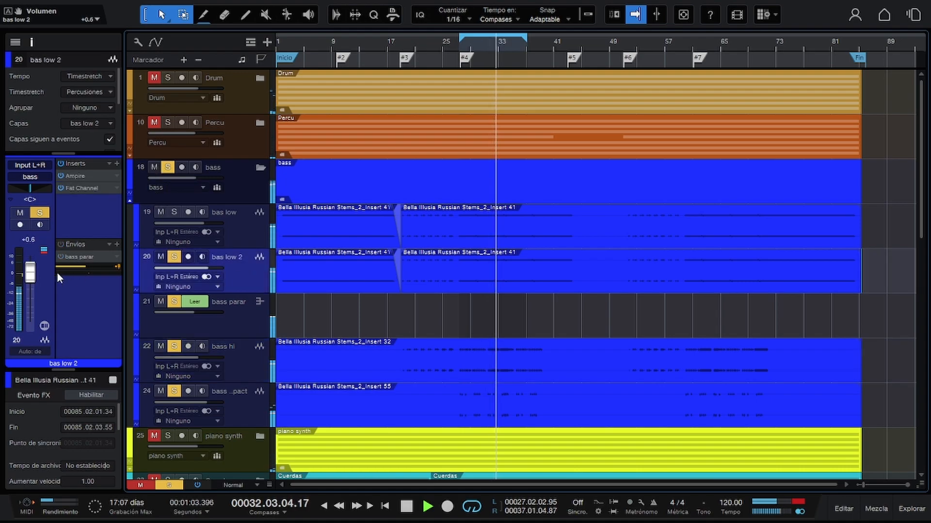
left_click_drag(30, 272, 30, 277)
key("space")
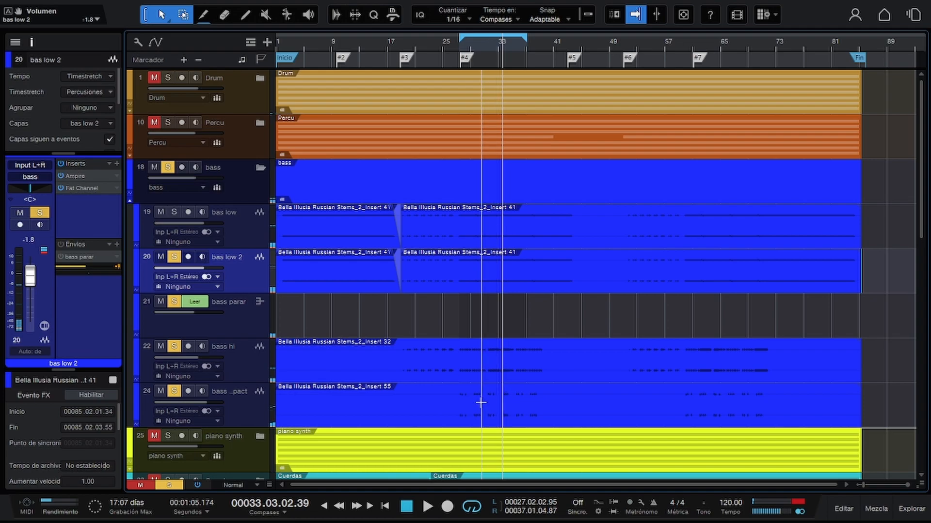
left_click(168, 167)
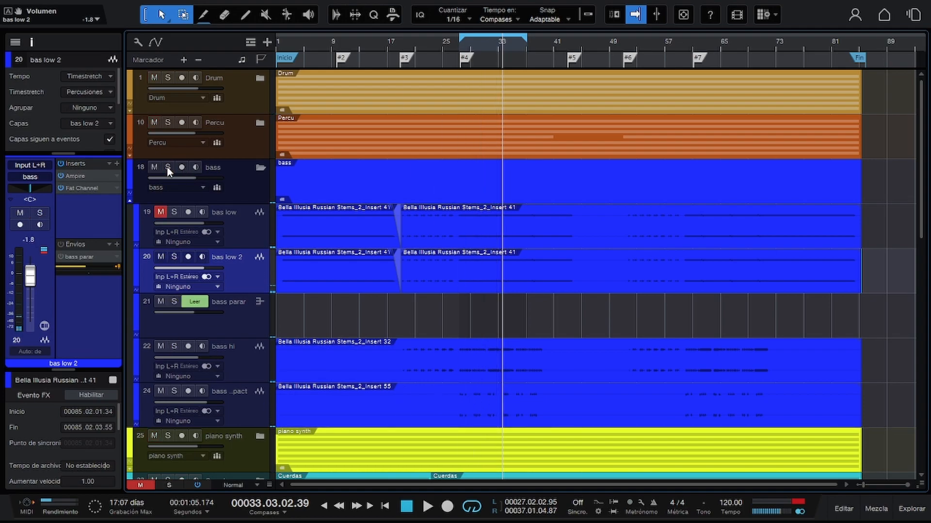
Collapse the bass folder and select the Verso2 track in the Voces folder.
left_click(262, 167)
scroll(248, 225, "down", 1)
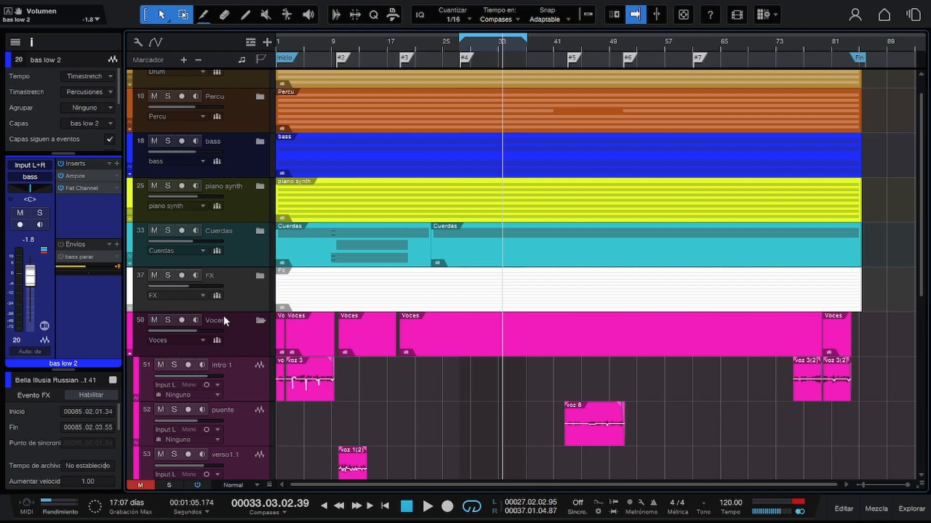
scroll(242, 339, "down", 5)
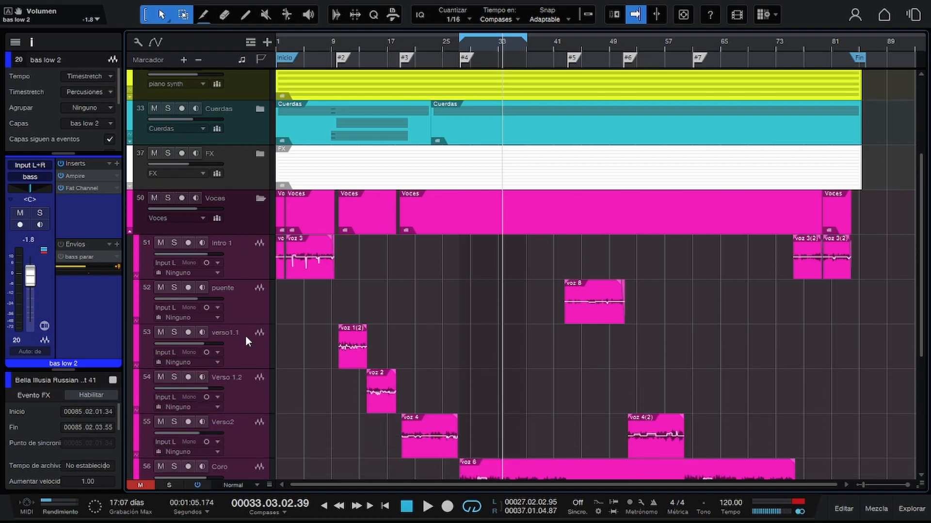
scroll(244, 358, "down", 2)
left_click(240, 402)
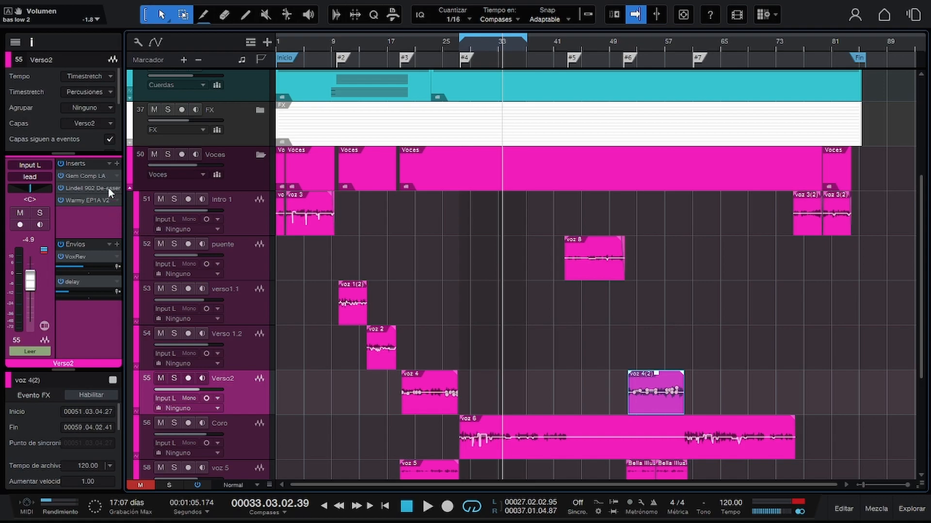
Insert bx_console Focusrite SC on the Verso2 track and load its 37 Vox_Female 1 preset.
left_click(117, 164)
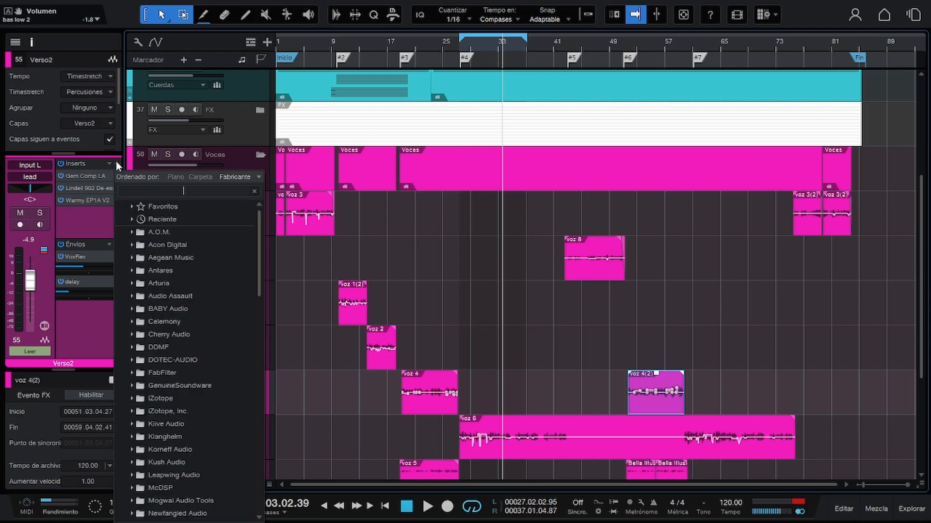
type("conso")
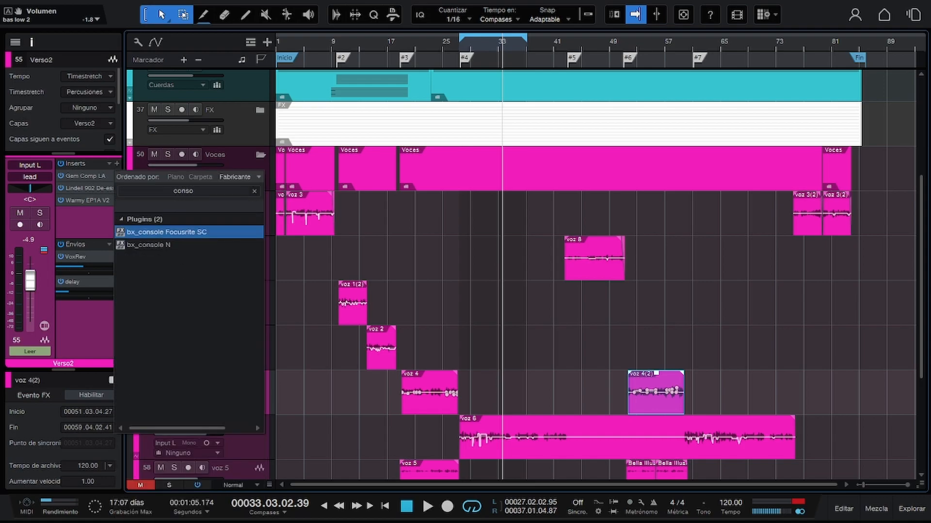
left_click(115, 161)
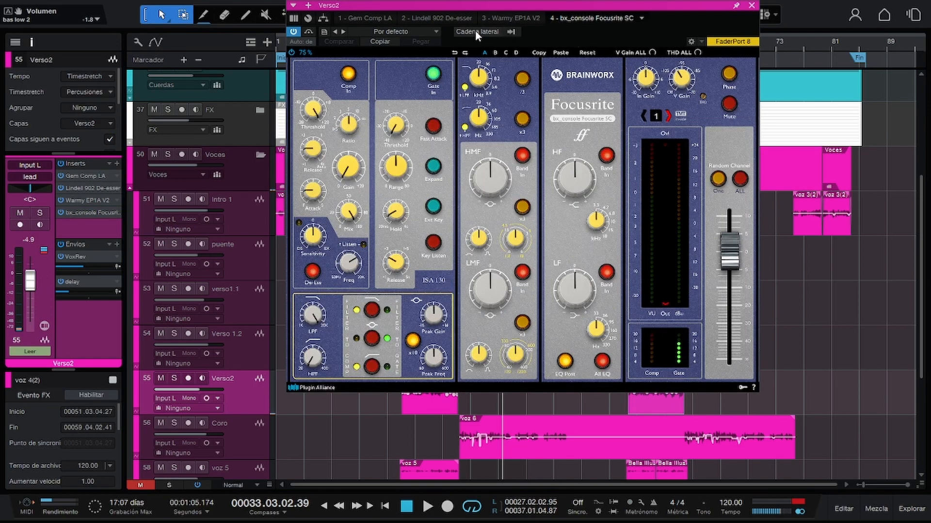
left_click(432, 31)
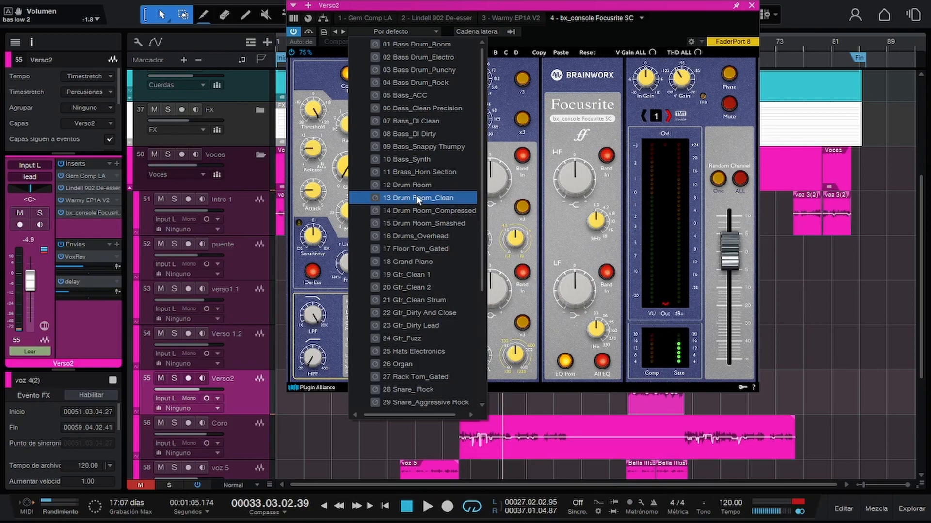
scroll(432, 104, "down", 2)
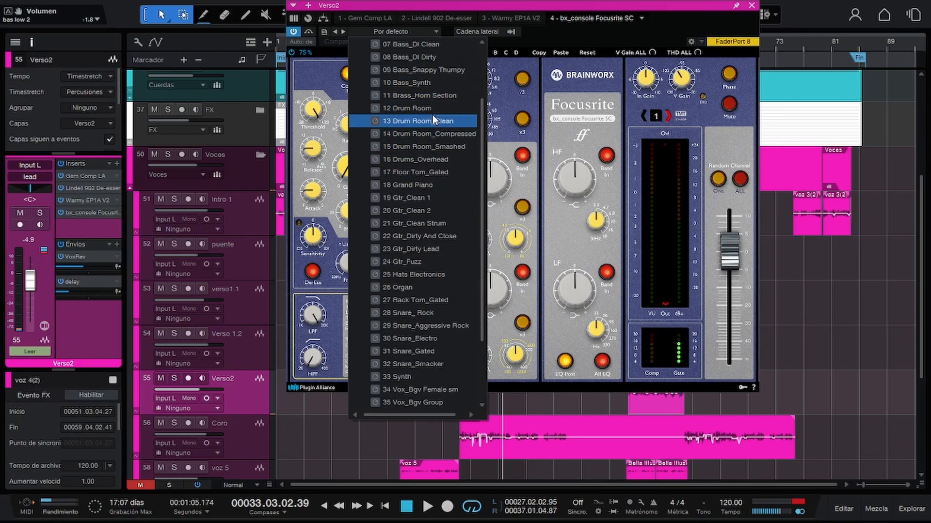
scroll(433, 118, "down", 3)
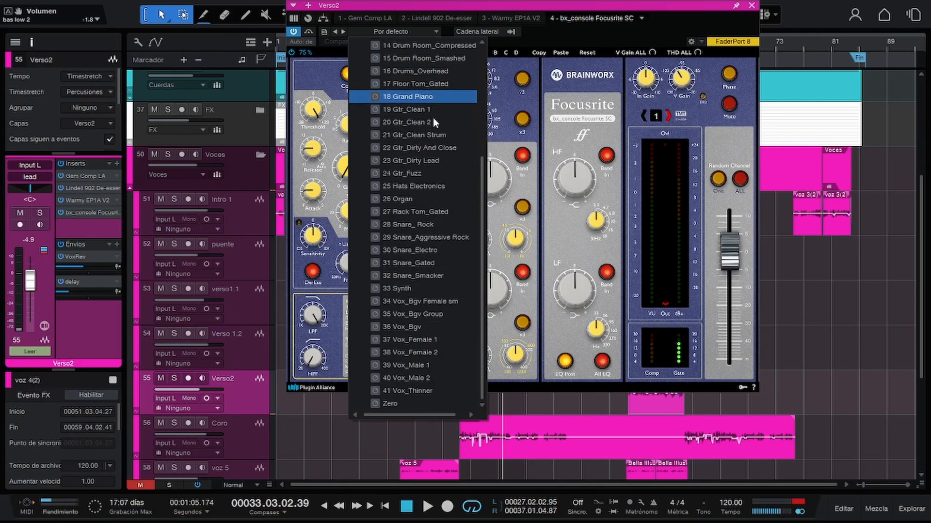
left_click(423, 340)
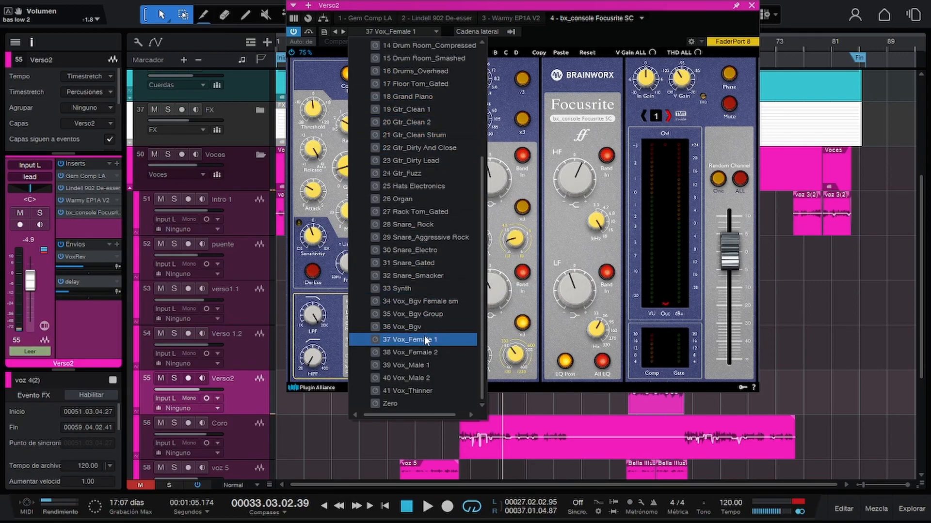
left_click(622, 12)
Loop the voz 4 section from about bar 18 to 27 and play Verso2 soloed, with the plug-in window moved aside.
left_click_drag(506, 2, 701, 14)
left_click(400, 41)
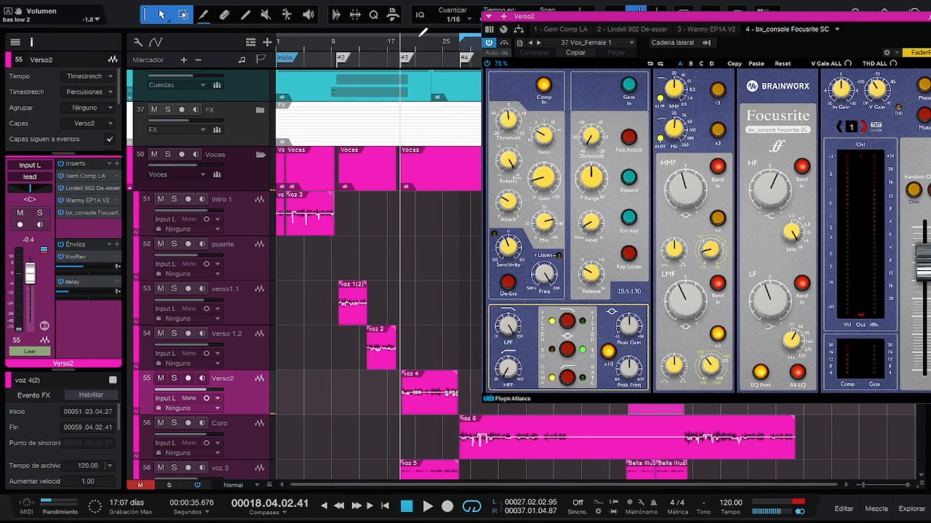
left_click_drag(406, 30, 461, 34)
key("s")
key("space")
Select the Coro track and reposition its bx_console Focusrite SC window beside the track list.
mouse_move(650, 17)
left_mouse_down()
mouse_move(635, 17)
mouse_move(652, 18)
left_mouse_up()
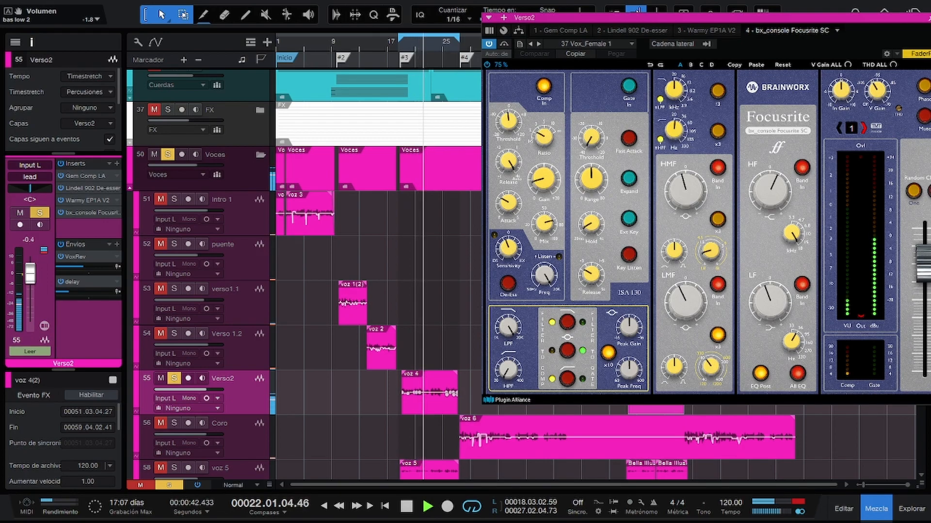
key("Down")
left_click_drag(850, 17, 752, 34)
left_click(846, 30)
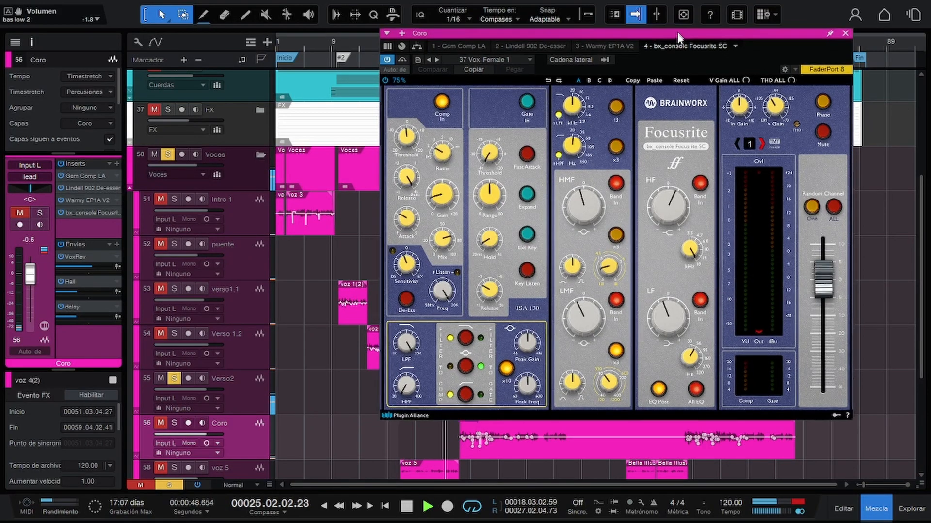
left_click_drag(676, 27, 610, 130)
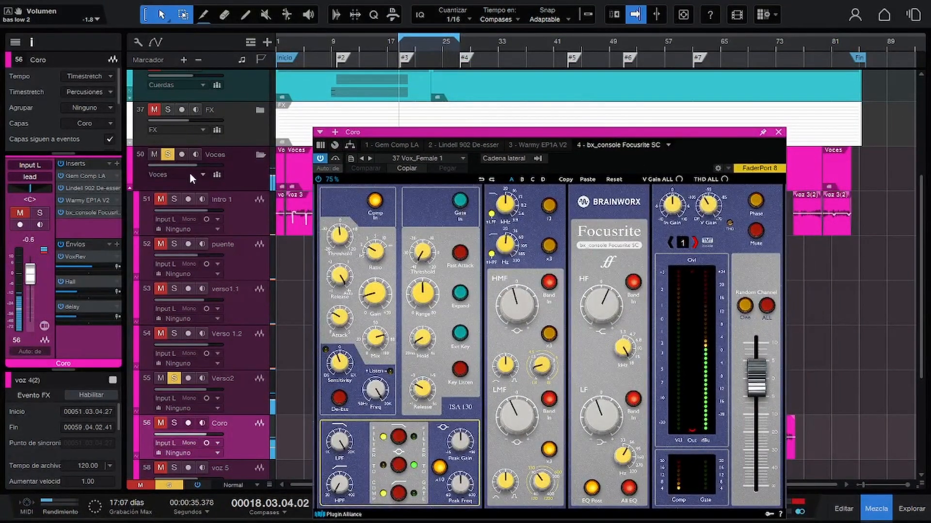
Extend the loop over the chorus from about bar 27 to 42 and play Coro soloed, with its plug-in window moved up.
left_click(465, 48)
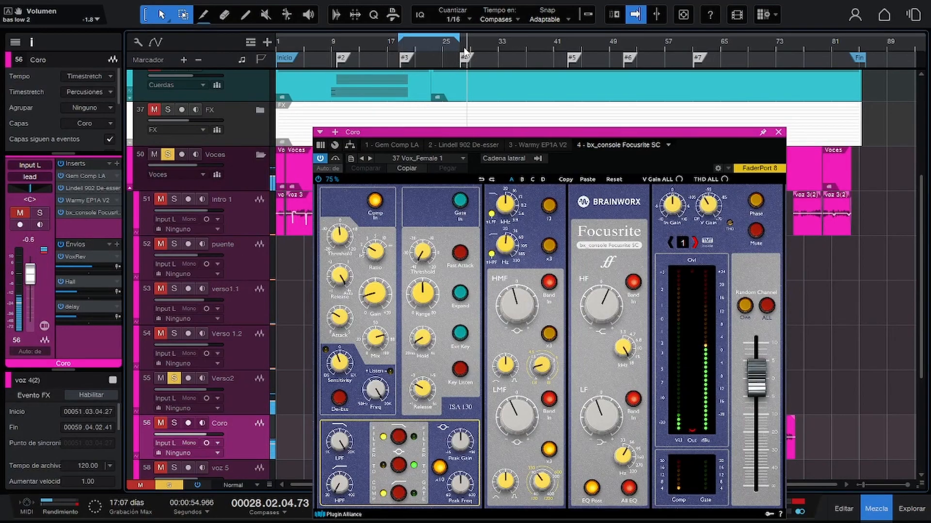
left_click(167, 154)
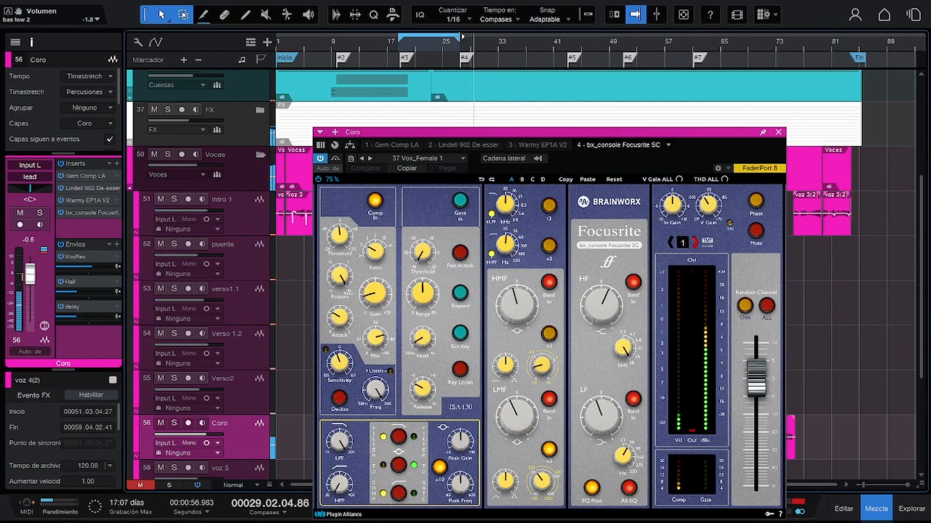
left_click_drag(462, 36, 566, 33)
left_click_drag(598, 132, 615, 44)
key("s")
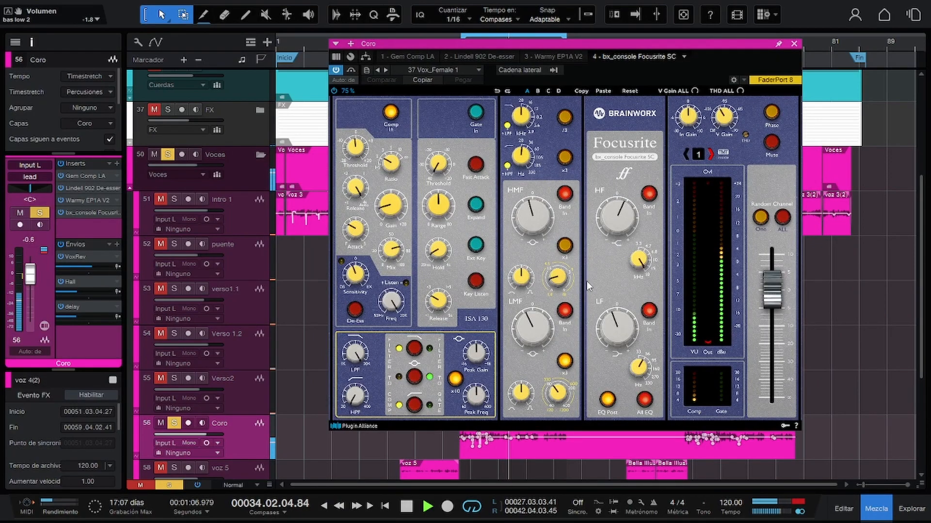
key("space")
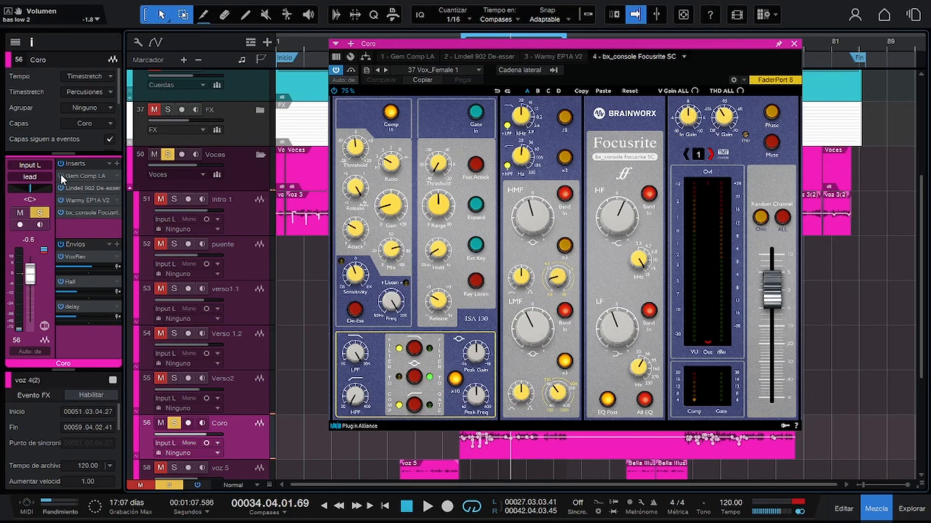
Switch off Coro's other inserts and, during playback, raise bx_console's HMF gain, lower its HF gain and set LF gain to +6.2 dB.
left_click(61, 212)
key("space")
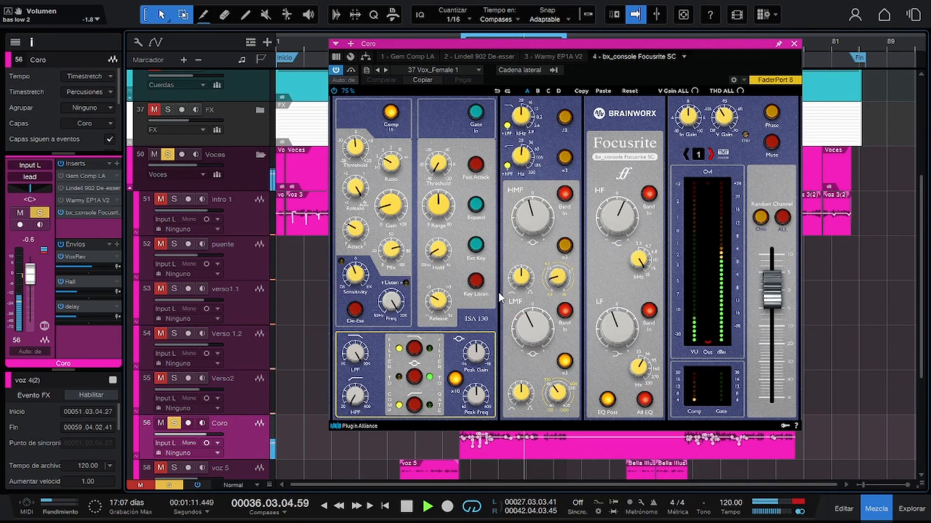
mouse_move(539, 223)
left_mouse_down()
mouse_move(539, 202)
mouse_move(544, 213)
left_mouse_up()
left_click_drag(620, 214, 611, 212)
left_click_drag(614, 321, 635, 315)
key("space")
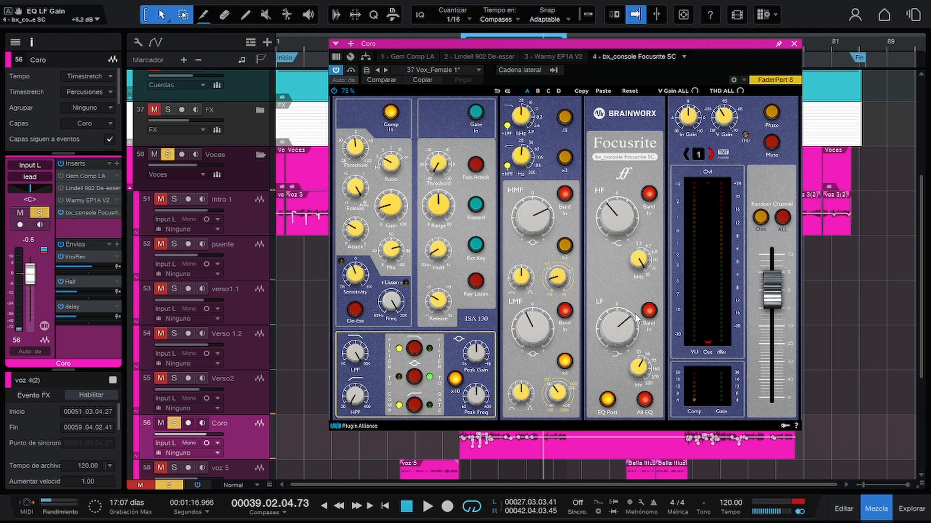
key("F3")
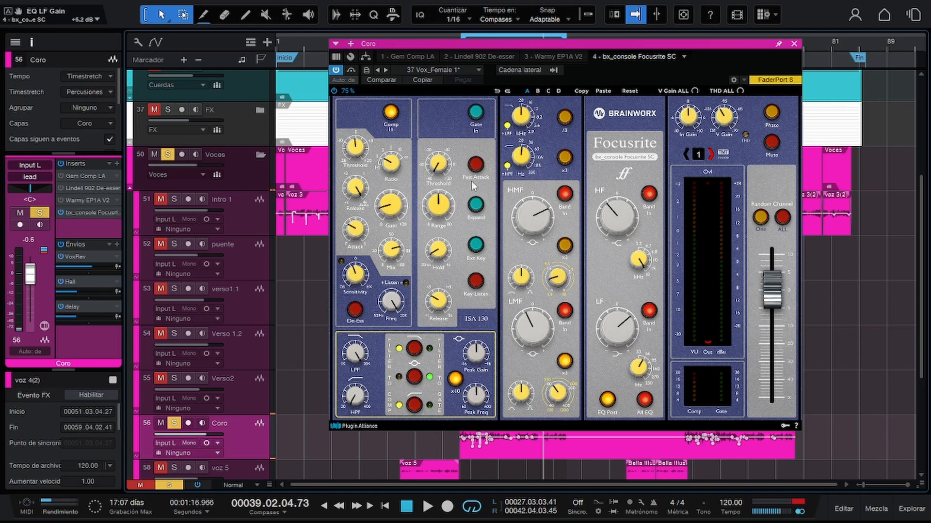
Unsolo the Voces folder, then remove bx_console Focusrite SC from the Coro track and reactivate its remaining inserts.
left_click(794, 45)
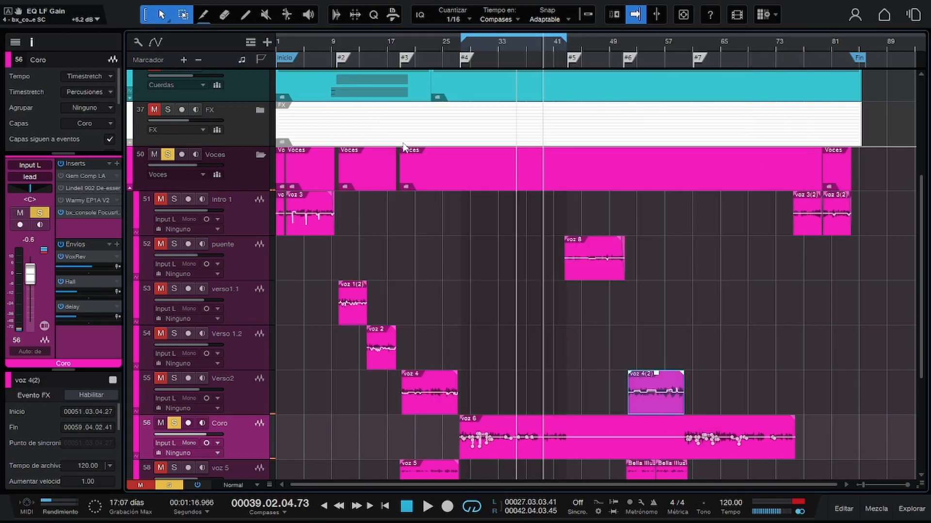
left_click(167, 154)
right_click(115, 211)
left_click(133, 335)
left_click(60, 164)
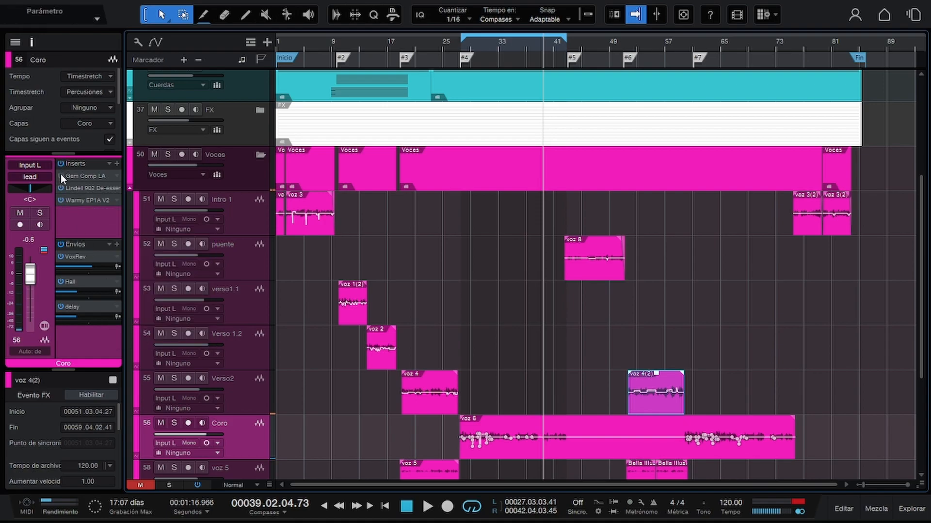
Open the Millennia NSEQ-2 on the piano 2 track in the piano synth folder and load its 31 Piano LR TUBE preset.
scroll(287, 228, "up", 10)
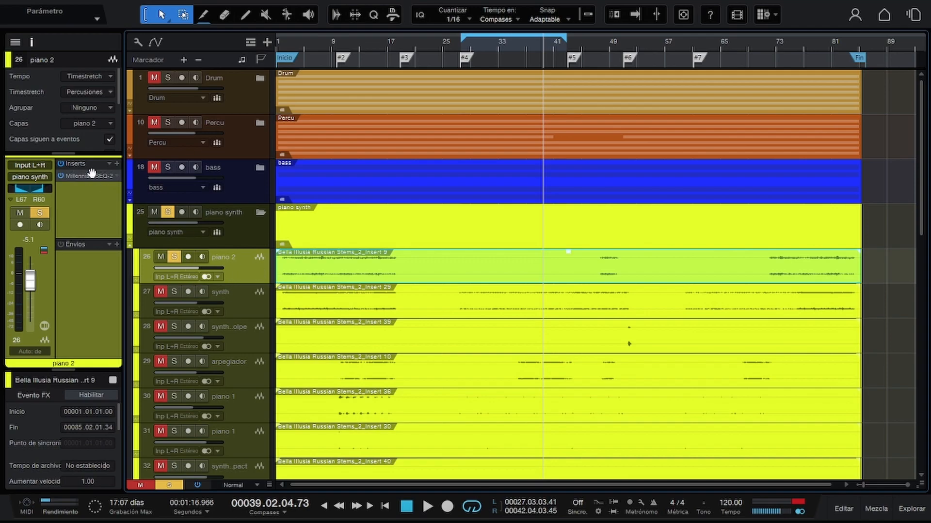
left_click(84, 175)
left_click(284, 57)
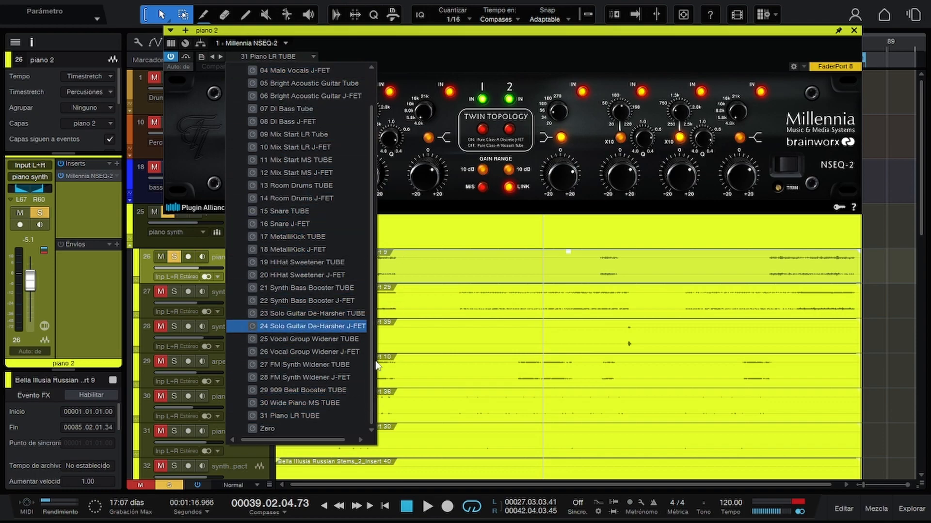
left_click(535, 51)
Play the soloed piano 2 from marker #2 and compare its sound with the Millennia NSEQ-2 bypassed and active.
key("space")
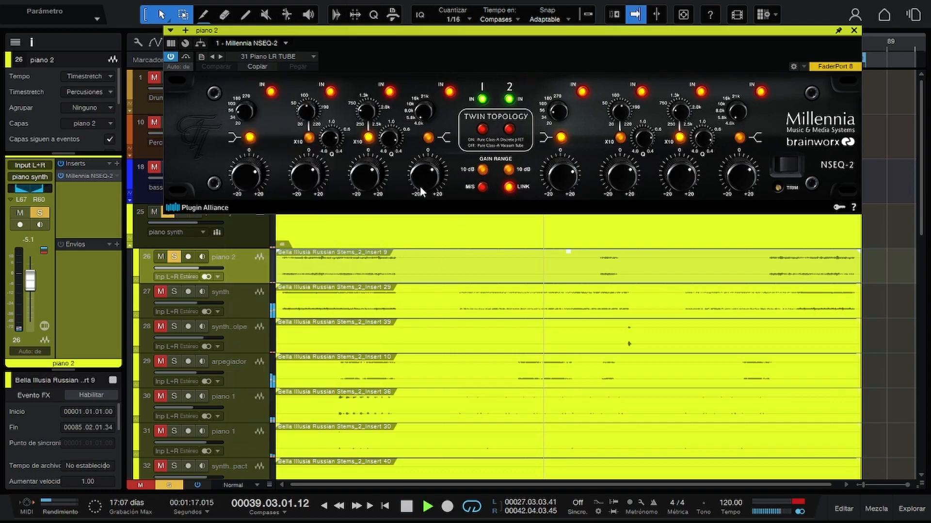
key("shift+b")
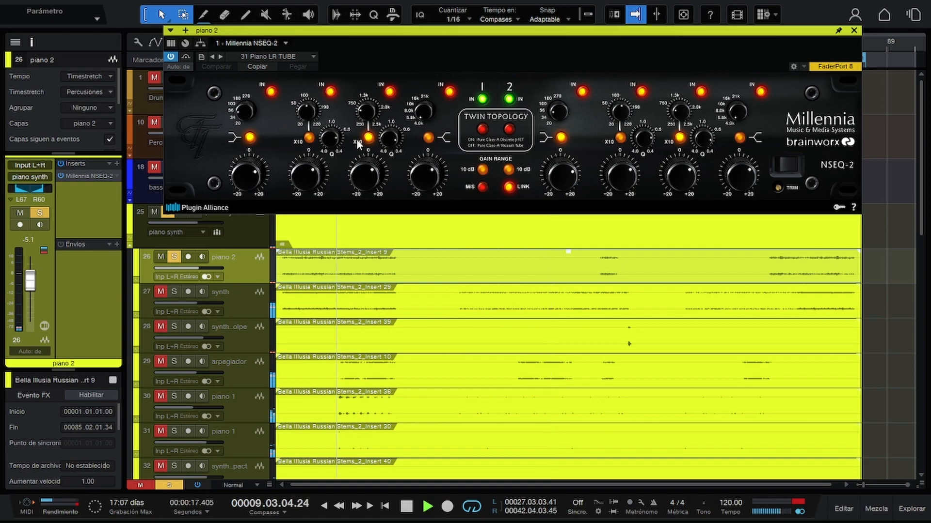
left_click(186, 56)
key("space")
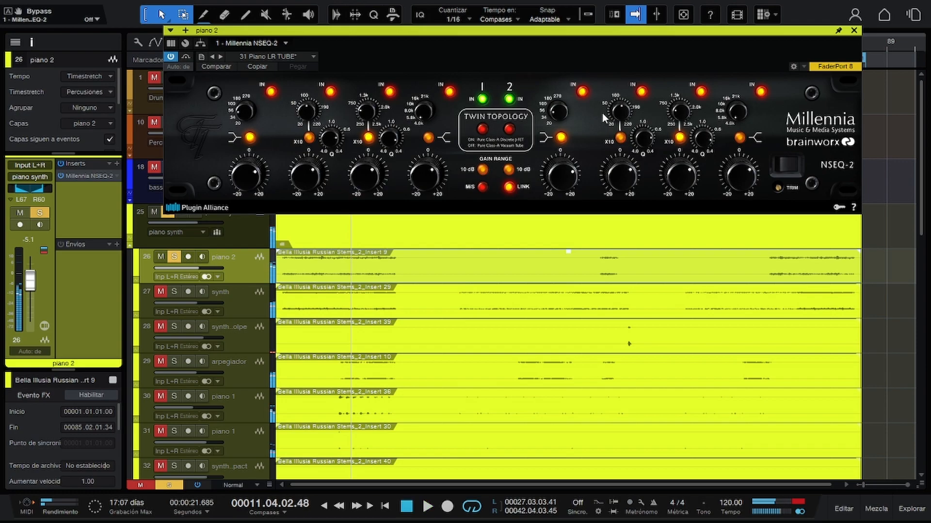
Unsolo piano 2, insert the Plugin Alliance Lindell TE-100 on the synth track and load its Vocal Bright preset.
left_click(174, 256)
left_click(220, 296)
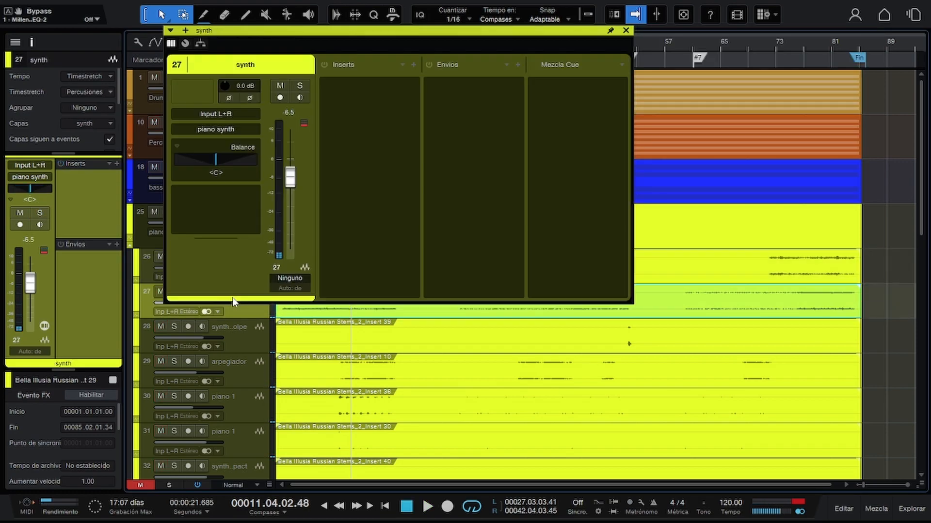
left_click(116, 164)
scroll(170, 342, "down", 6)
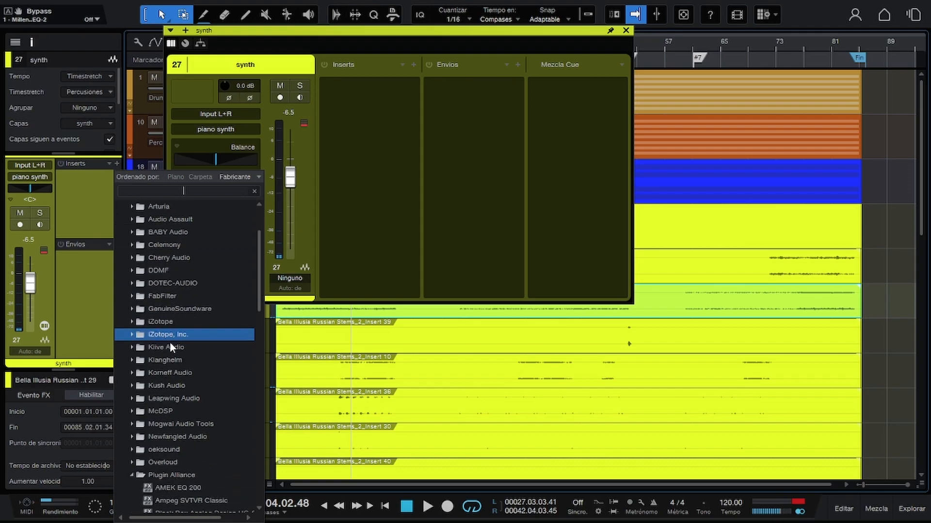
scroll(175, 341, "down", 7)
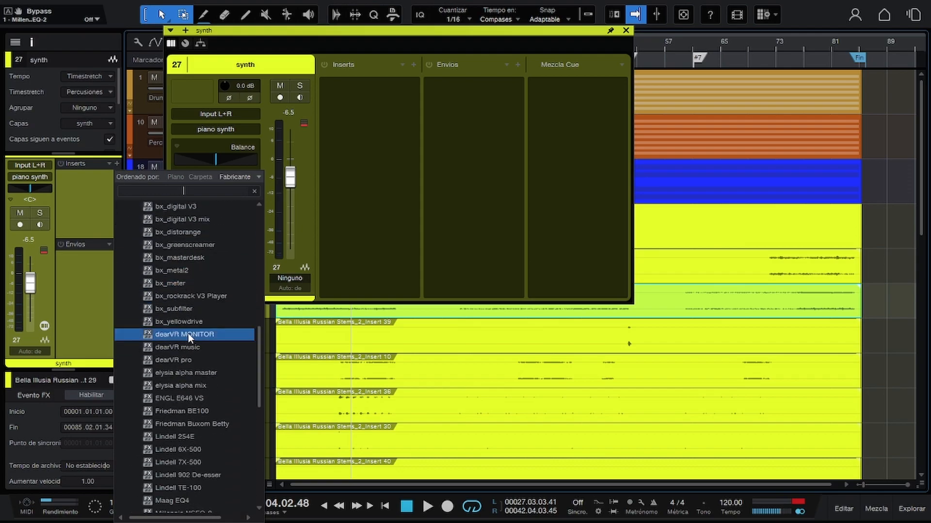
scroll(208, 333, "down", 3)
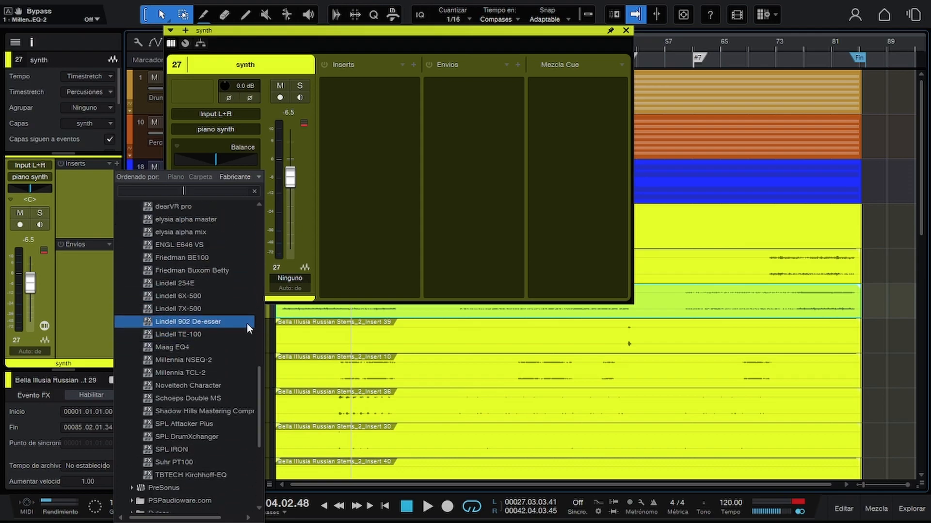
double_click(207, 334)
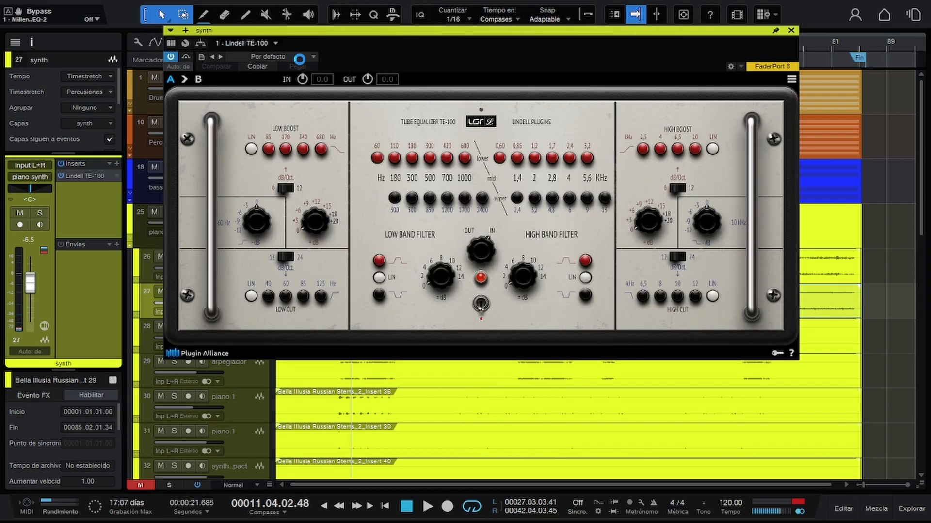
left_click(299, 59)
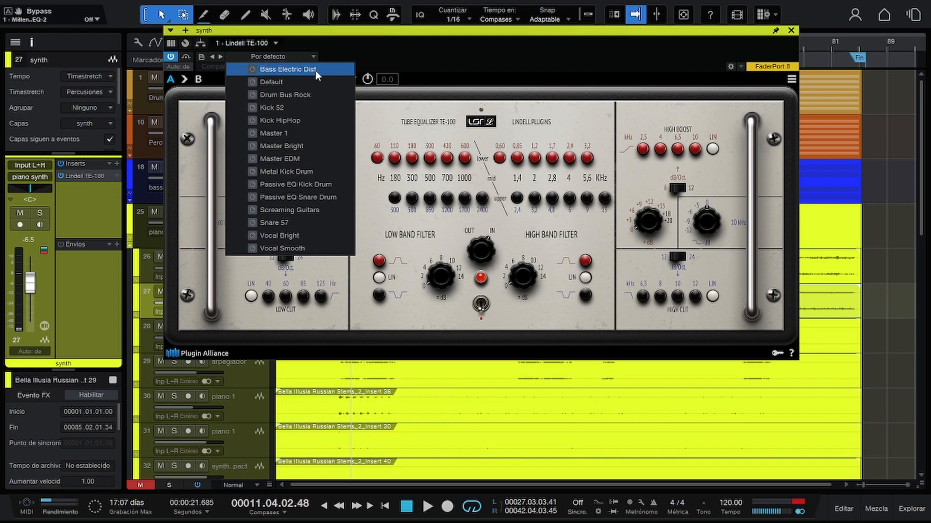
left_click(315, 235)
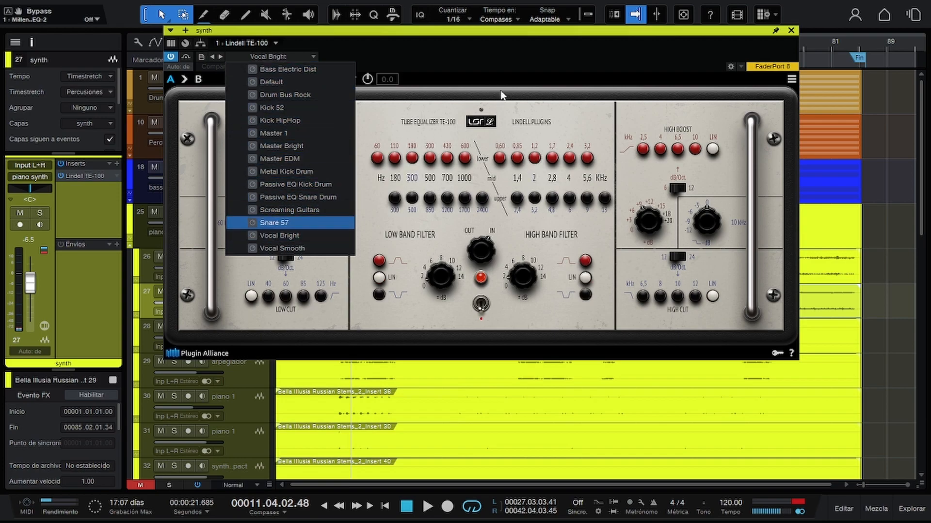
Play piano 2 and synth soloed together, close the Lindell TE-100 window, and return to marker #2 with looping turned off.
key("s")
left_click_drag(438, 33, 560, 157)
left_click(175, 257)
left_click(175, 291)
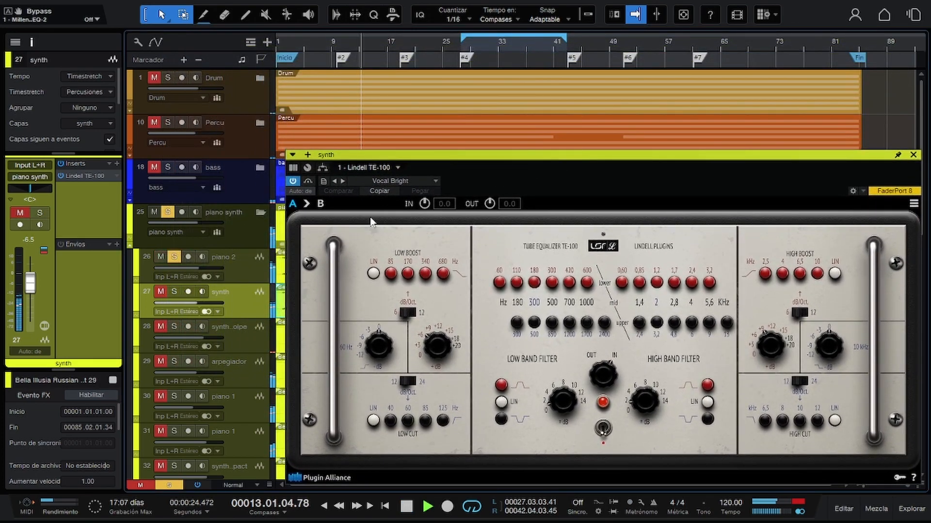
key("s")
left_click_drag(549, 155, 437, 47)
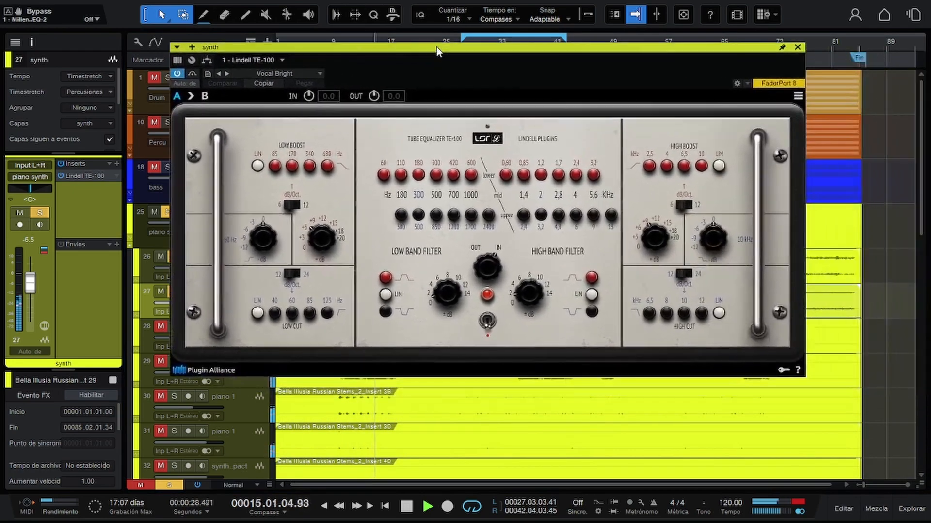
left_click(798, 47)
key("space")
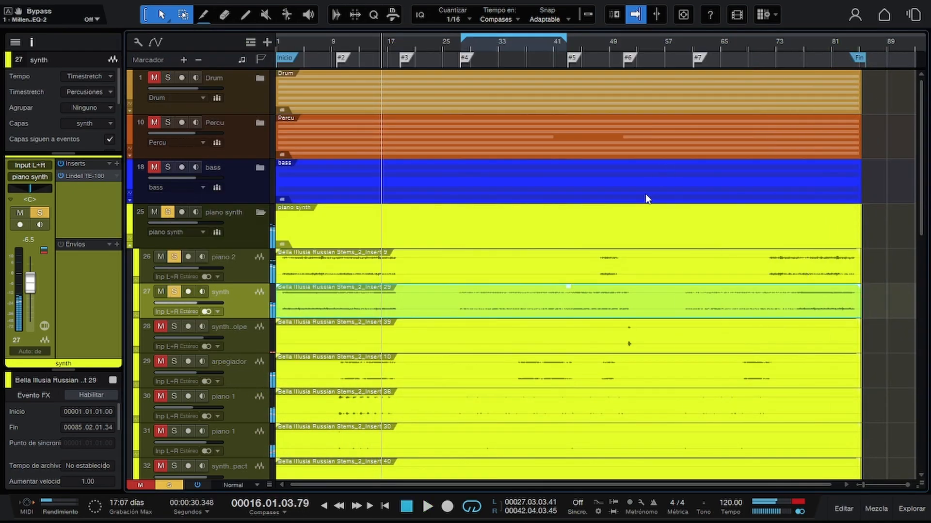
key("shift+b")
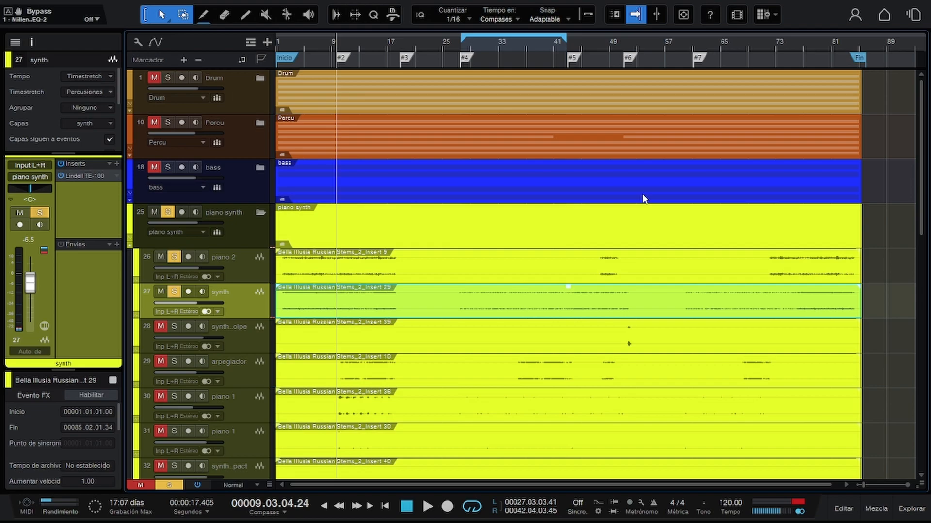
key("slash")
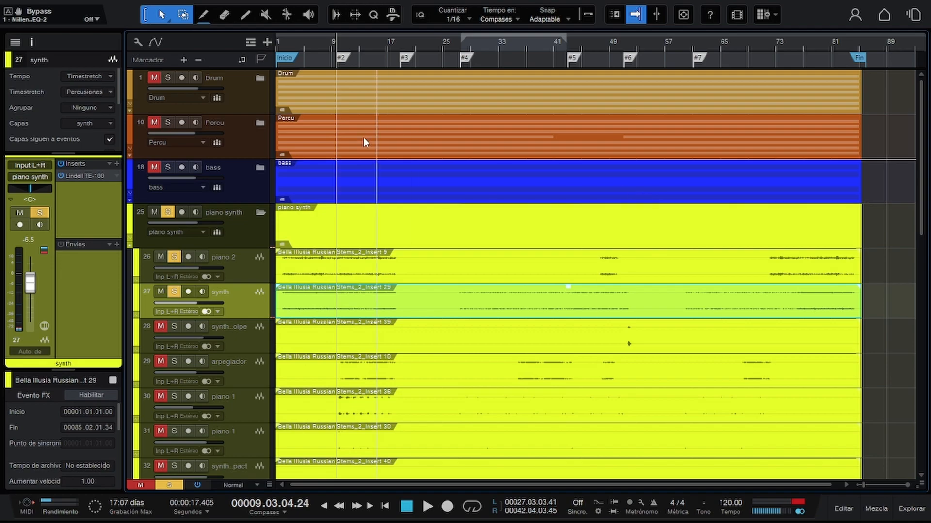
Replace the Lindell TE-100 on the synth track with Pro EQ and load its Keys - Clear Piano preset.
left_click(115, 177)
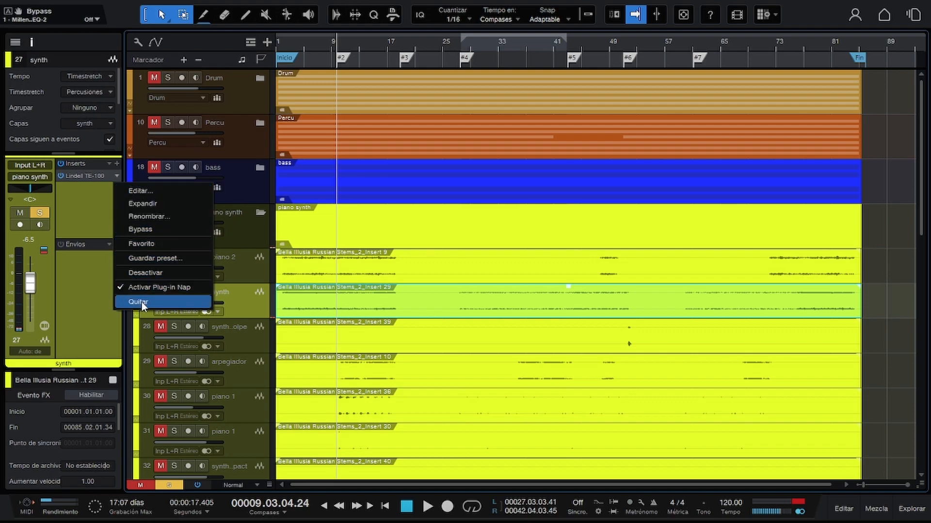
left_click(141, 302)
left_click(117, 164)
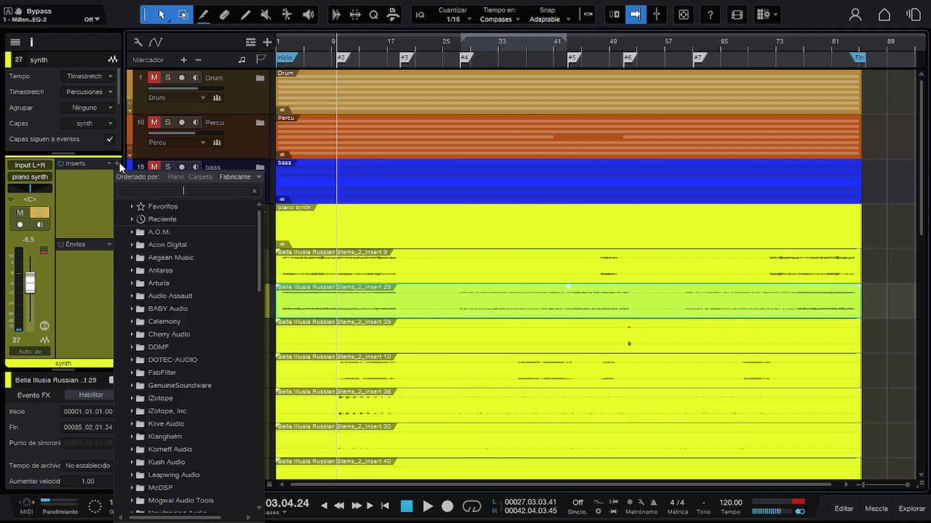
type("pro")
key("Return")
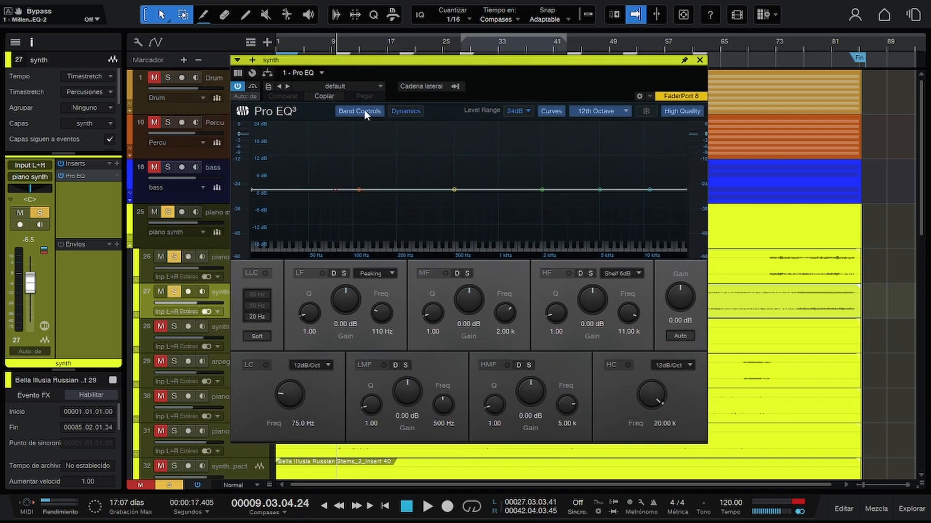
left_click(378, 87)
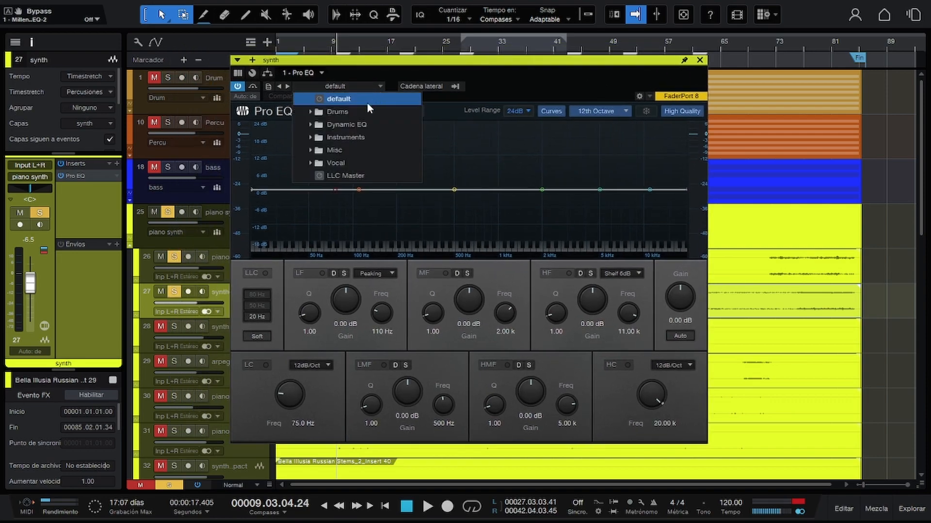
left_click(352, 138)
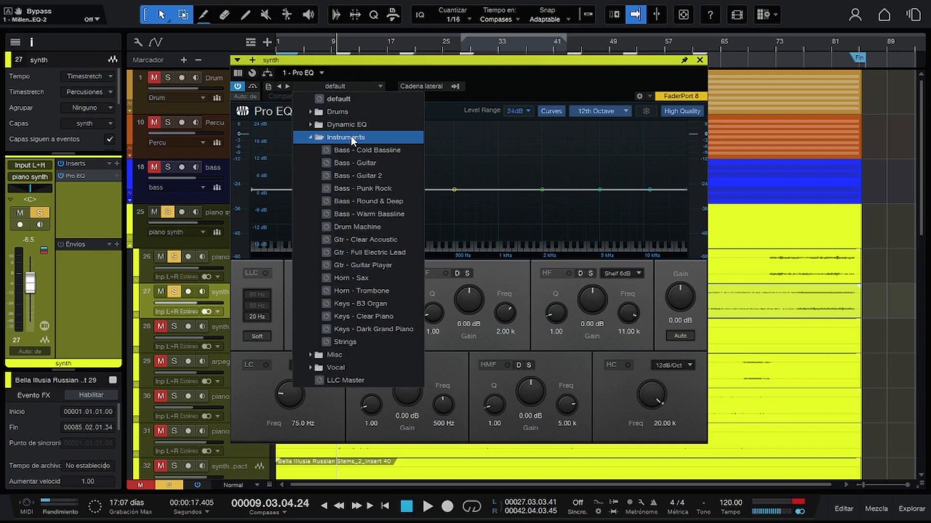
left_click(401, 316)
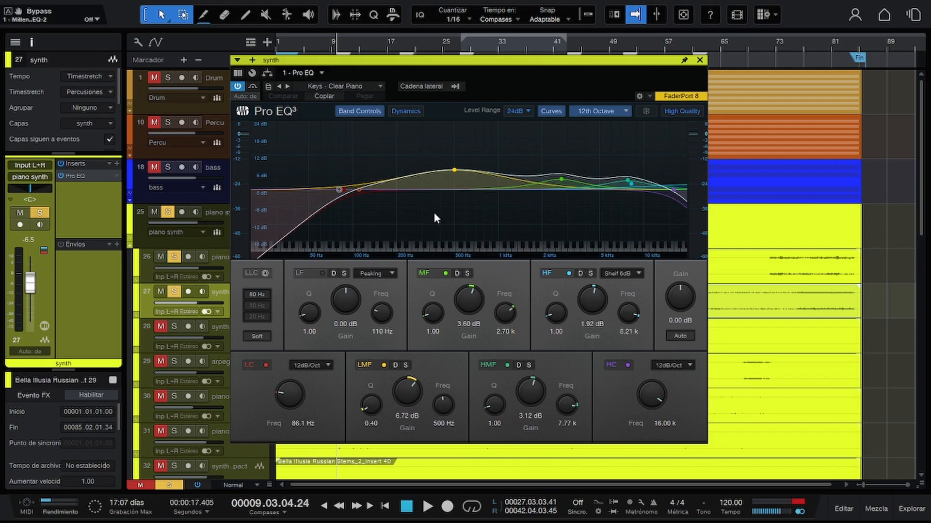
Show the Millennia NSEQ-2 of the piano 2 track and move its window so the whole plug-in is visible.
left_click(222, 262)
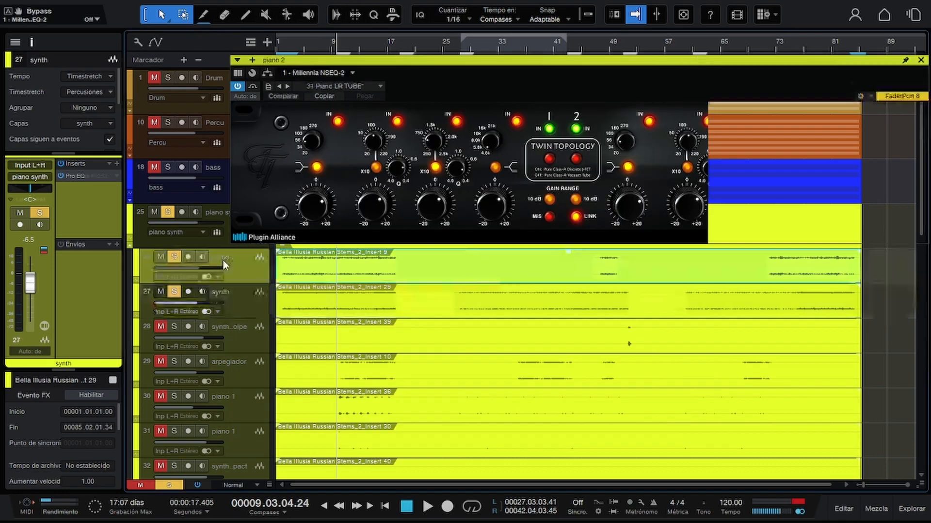
left_click_drag(584, 65, 447, 115)
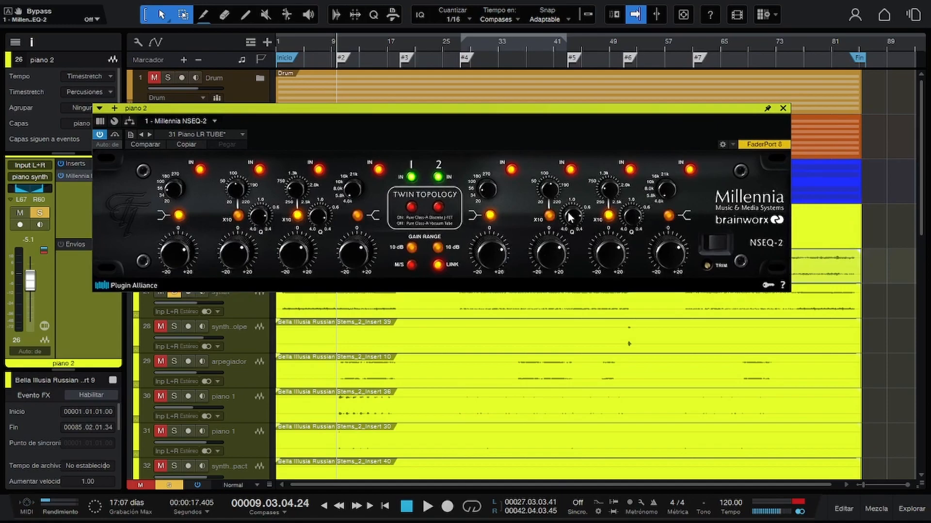